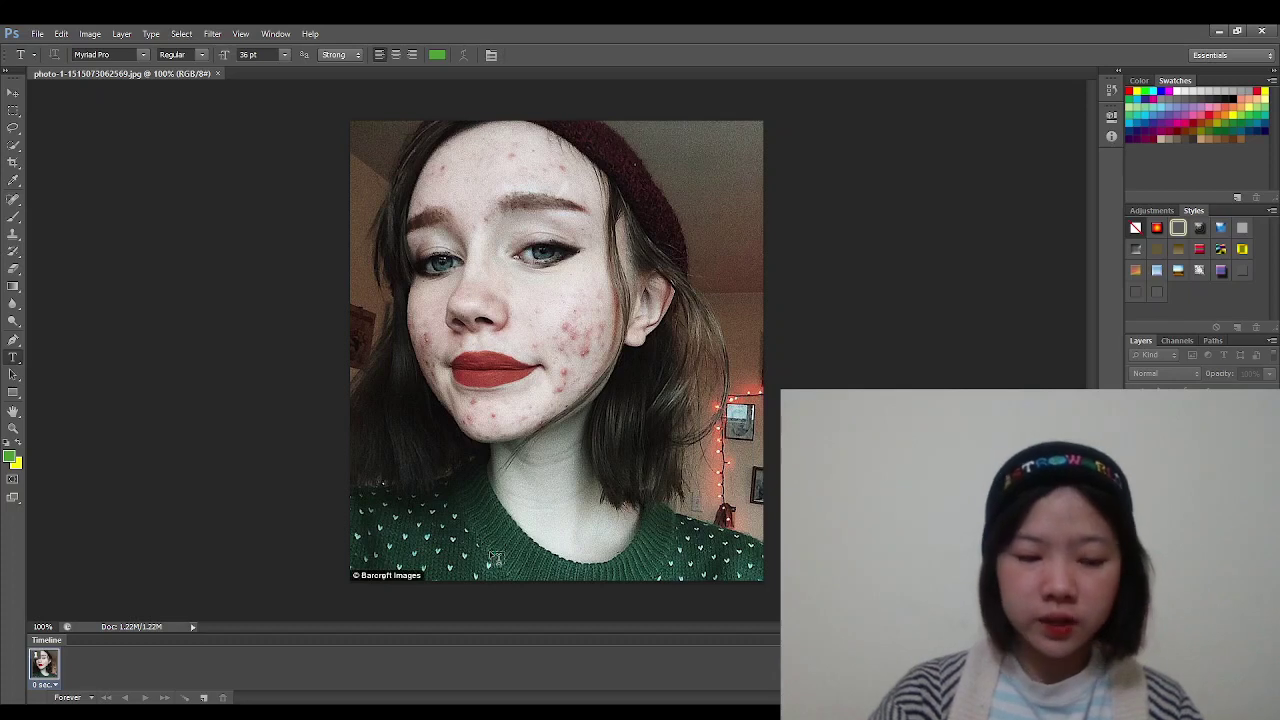
Zoom the portrait in to 200% for a closer look at the skin.
{"action": "key", "text": "ctrl+plus"}
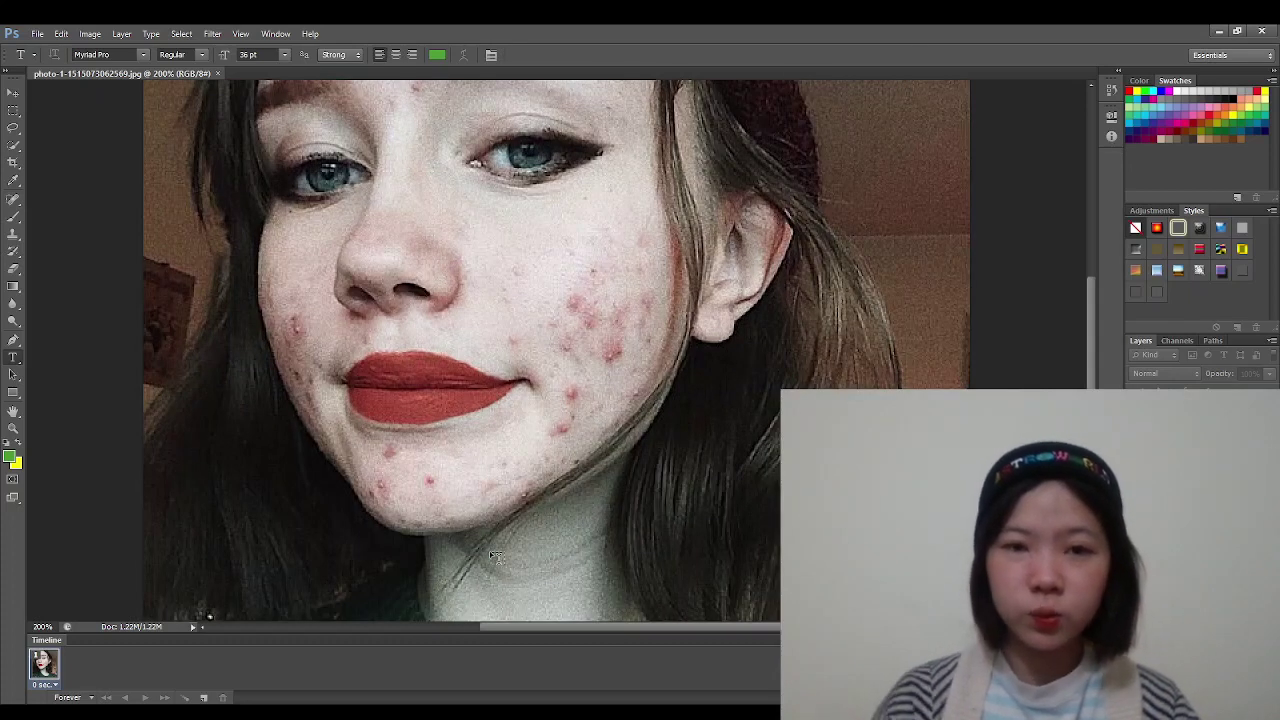
{"action": "left_click", "coordinate": [1088, 343]}
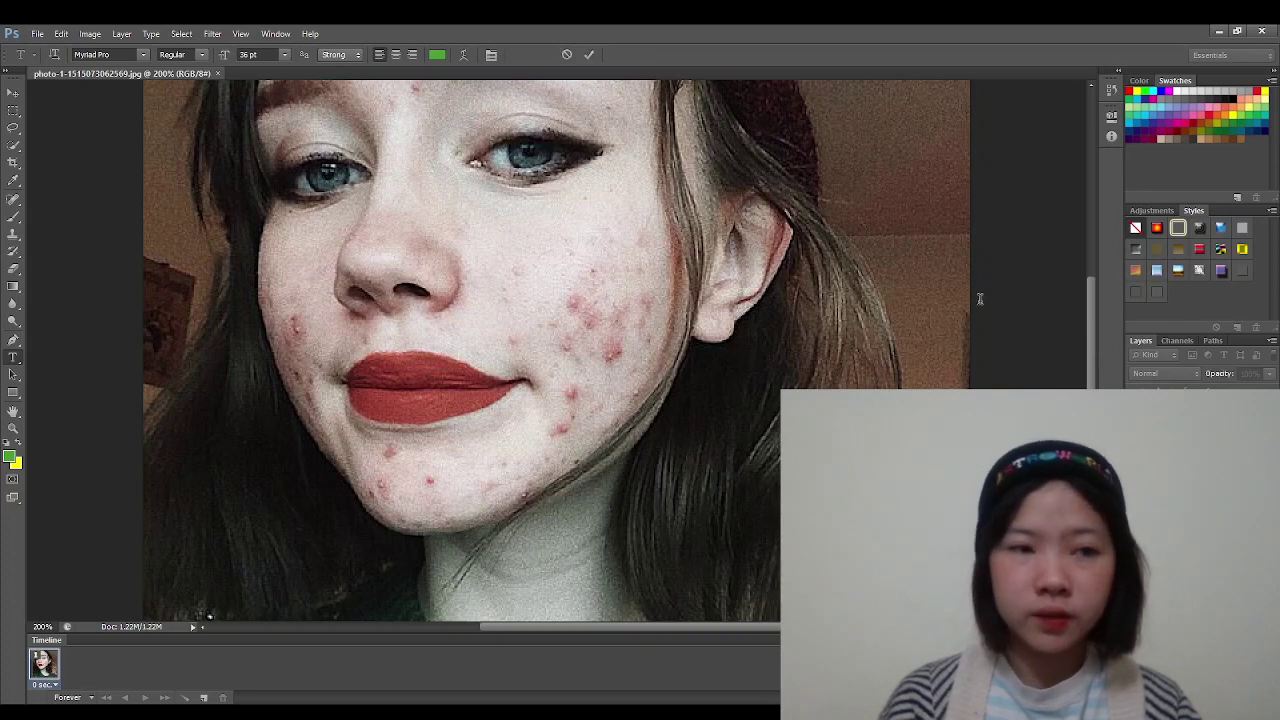
{"action": "left_click", "coordinate": [10, 204]}
{"action": "left_click", "coordinate": [13, 145]}
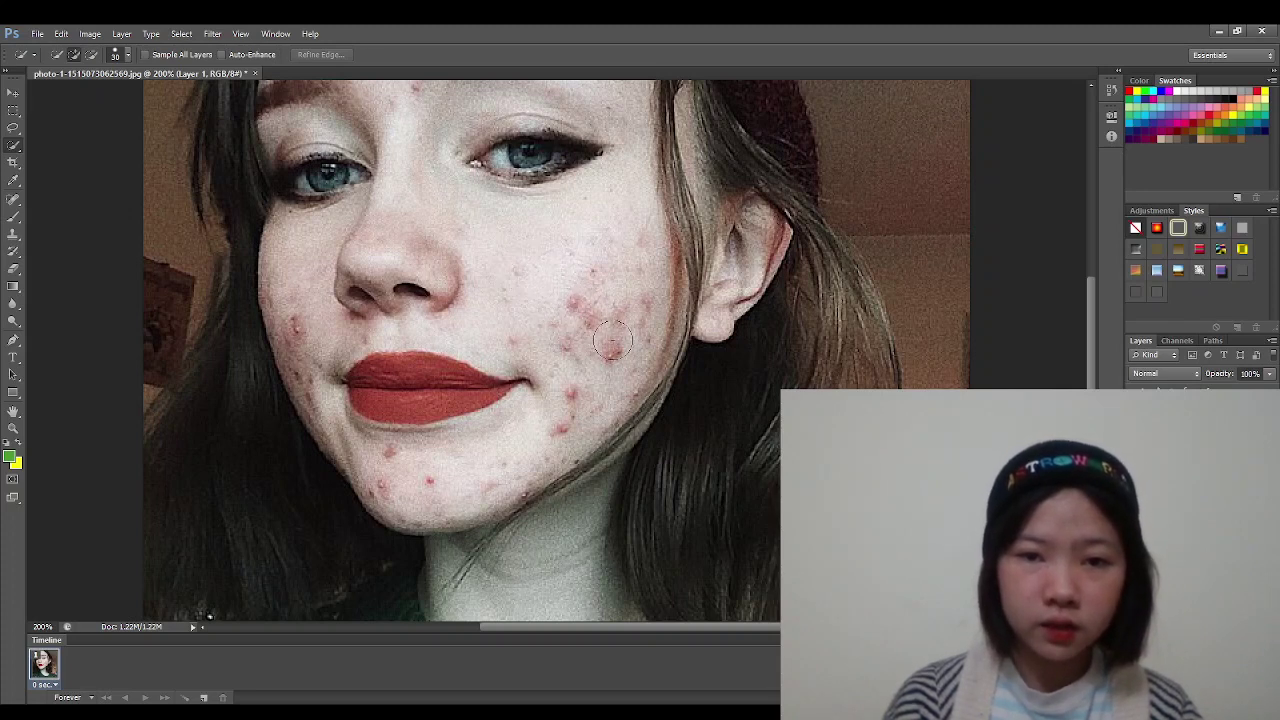
{"action": "left_click_drag", "start_coordinate": [590, 258], "coordinate": [556, 365]}
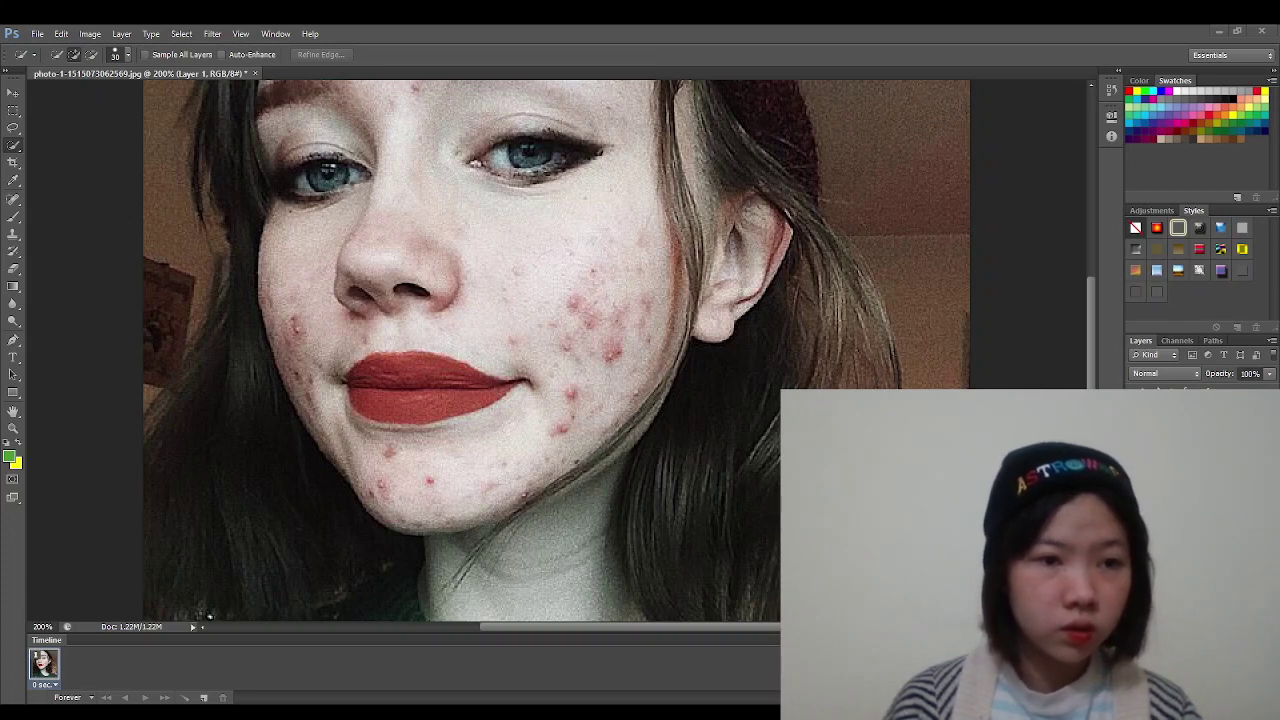
Select the Spot Healing Brush in Content-Aware Replace mode, working on the Background layer.
{"action": "left_click", "coordinate": [14, 220]}
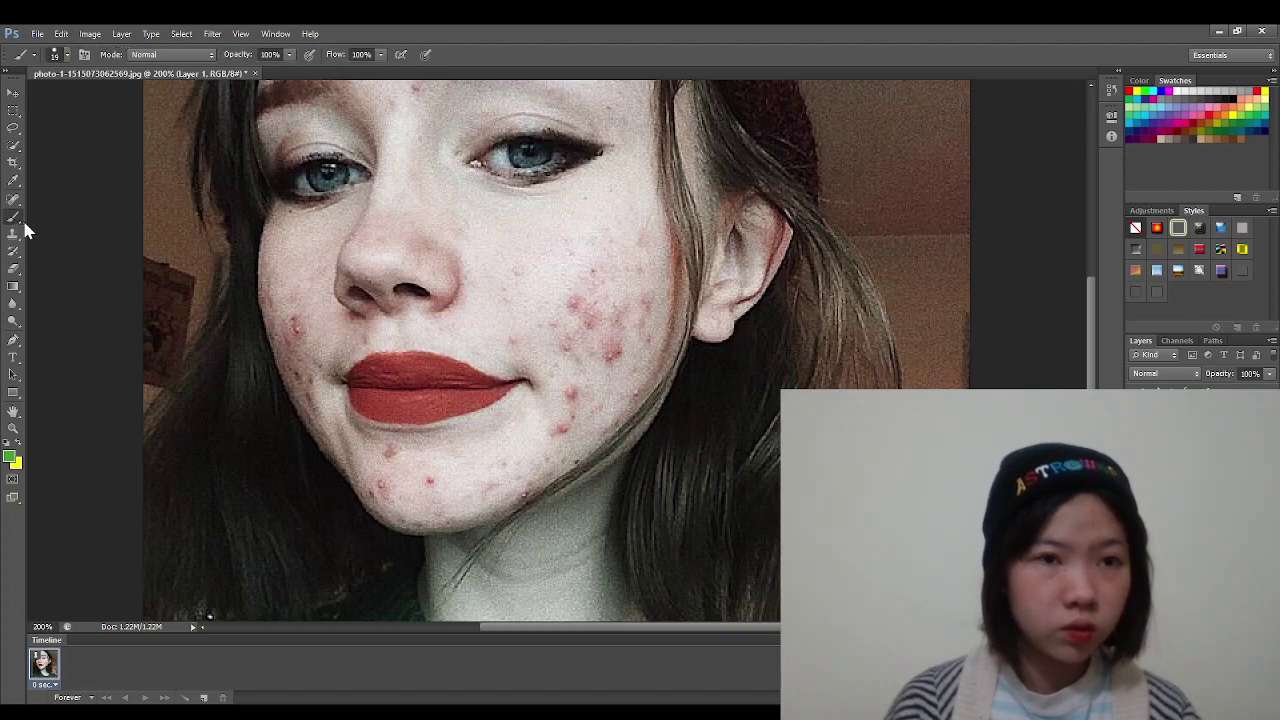
{"action": "left_click", "coordinate": [13, 203]}
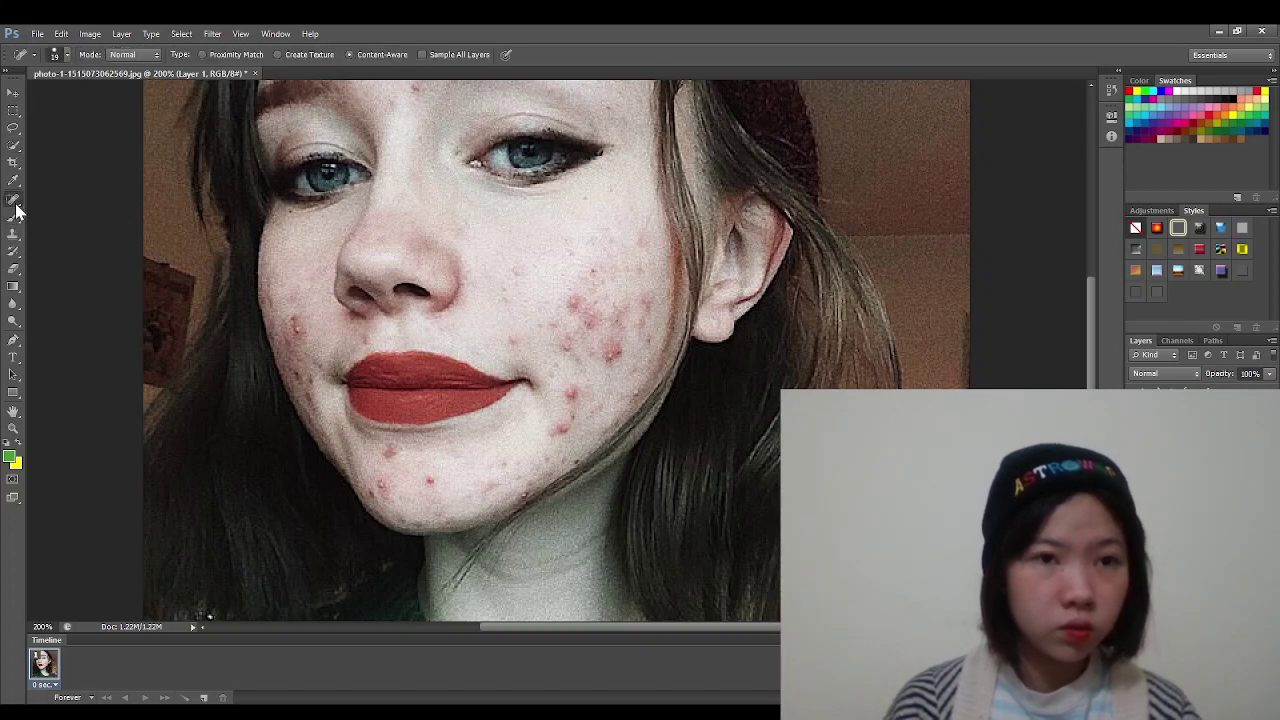
{"action": "left_click", "coordinate": [133, 54]}
{"action": "left_click", "coordinate": [135, 84]}
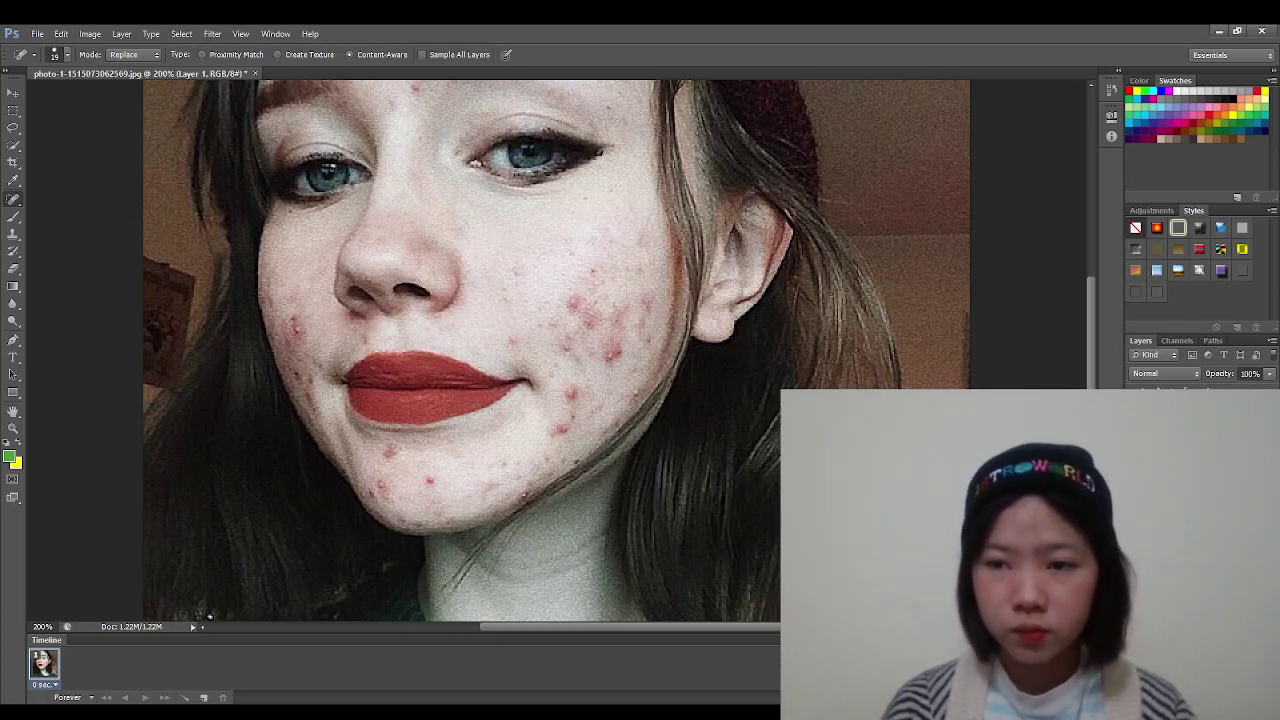
{"action": "left_click", "coordinate": [1190, 440]}
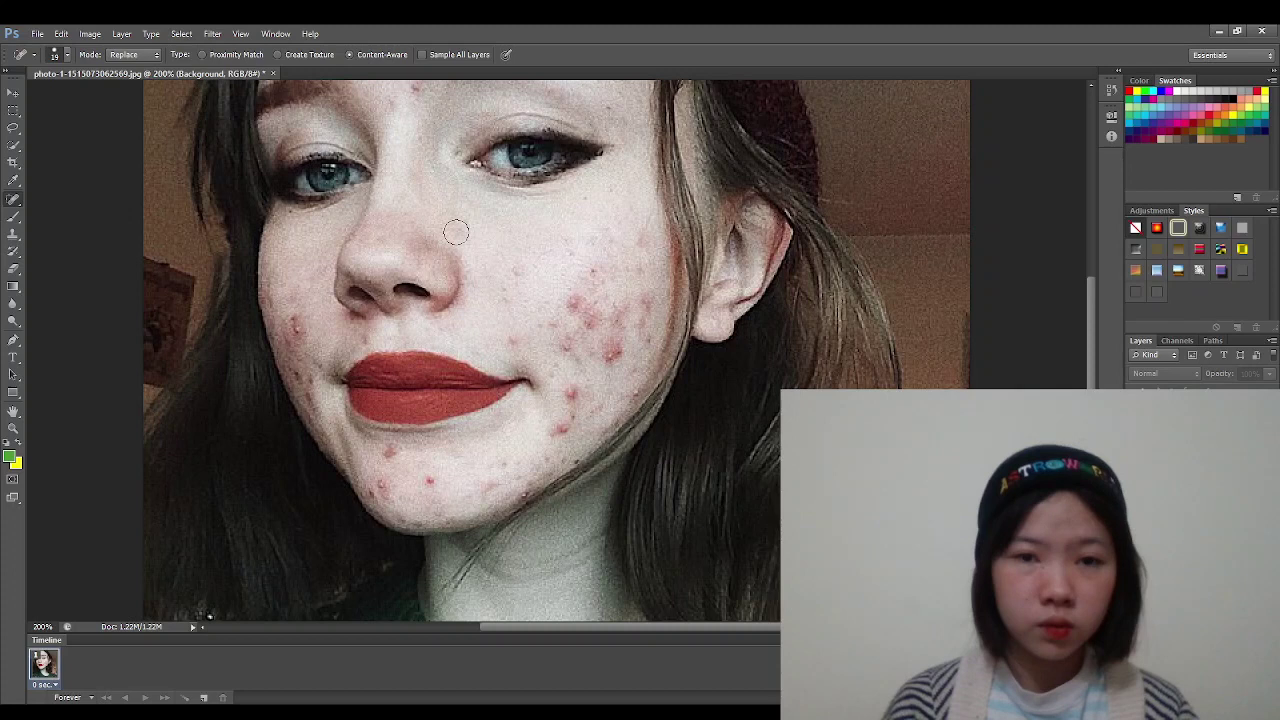
Paint spot-healing strokes over the blemish clusters on the right cheek.
{"action": "left_click_drag", "start_coordinate": [520, 250], "coordinate": [530, 258]}
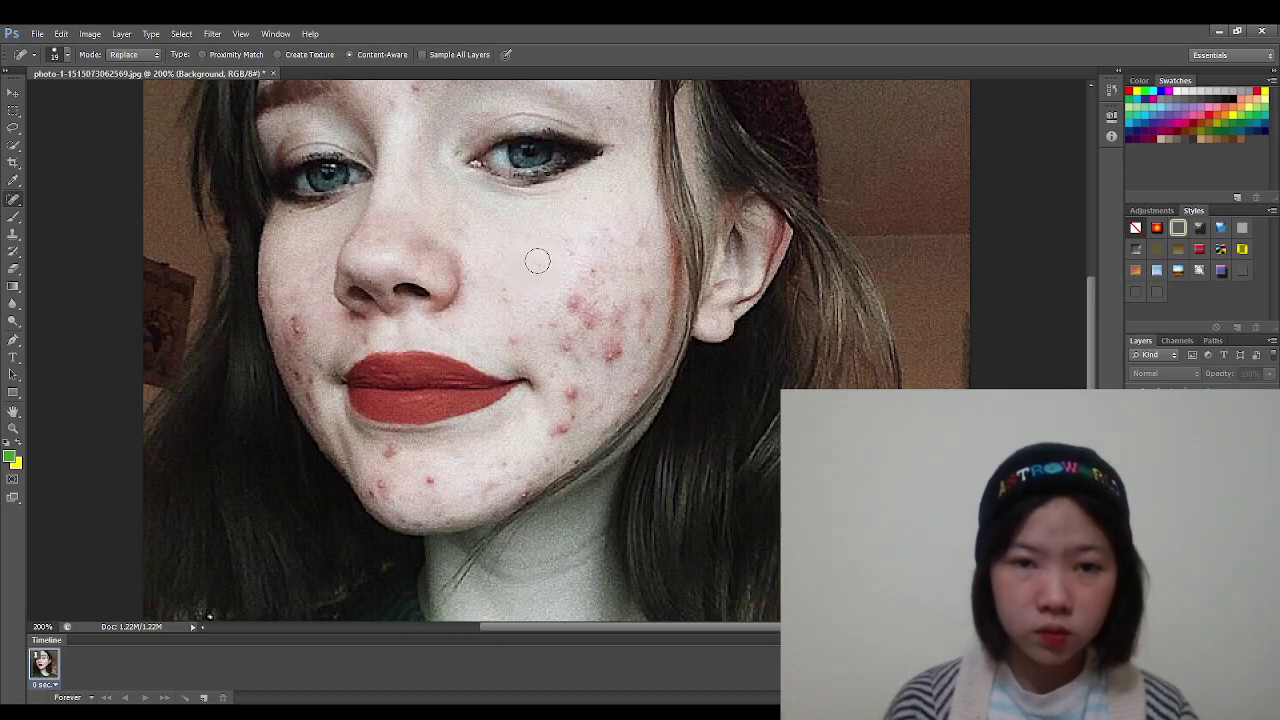
{"action": "mouse_move", "coordinate": [577, 298]}
{"action": "left_mouse_down"}
{"action": "mouse_move", "coordinate": [612, 350]}
{"action": "mouse_move", "coordinate": [582, 336]}
{"action": "mouse_move", "coordinate": [625, 330]}
{"action": "mouse_move", "coordinate": [600, 305]}
{"action": "mouse_move", "coordinate": [549, 429]}
{"action": "mouse_move", "coordinate": [577, 375]}
{"action": "left_mouse_up"}
{"action": "mouse_move", "coordinate": [541, 325]}
{"action": "left_mouse_down"}
{"action": "mouse_move", "coordinate": [576, 360]}
{"action": "mouse_move", "coordinate": [506, 340]}
{"action": "mouse_move", "coordinate": [555, 355]}
{"action": "mouse_move", "coordinate": [508, 297]}
{"action": "left_mouse_up"}
{"action": "left_click", "coordinate": [598, 271]}
{"action": "mouse_move", "coordinate": [598, 271]}
{"action": "left_mouse_down"}
{"action": "mouse_move", "coordinate": [580, 255]}
{"action": "mouse_move", "coordinate": [625, 310]}
{"action": "mouse_move", "coordinate": [615, 240]}
{"action": "mouse_move", "coordinate": [650, 325]}
{"action": "mouse_move", "coordinate": [640, 395]}
{"action": "mouse_move", "coordinate": [605, 425]}
{"action": "mouse_move", "coordinate": [629, 330]}
{"action": "mouse_move", "coordinate": [578, 430]}
{"action": "left_mouse_up"}
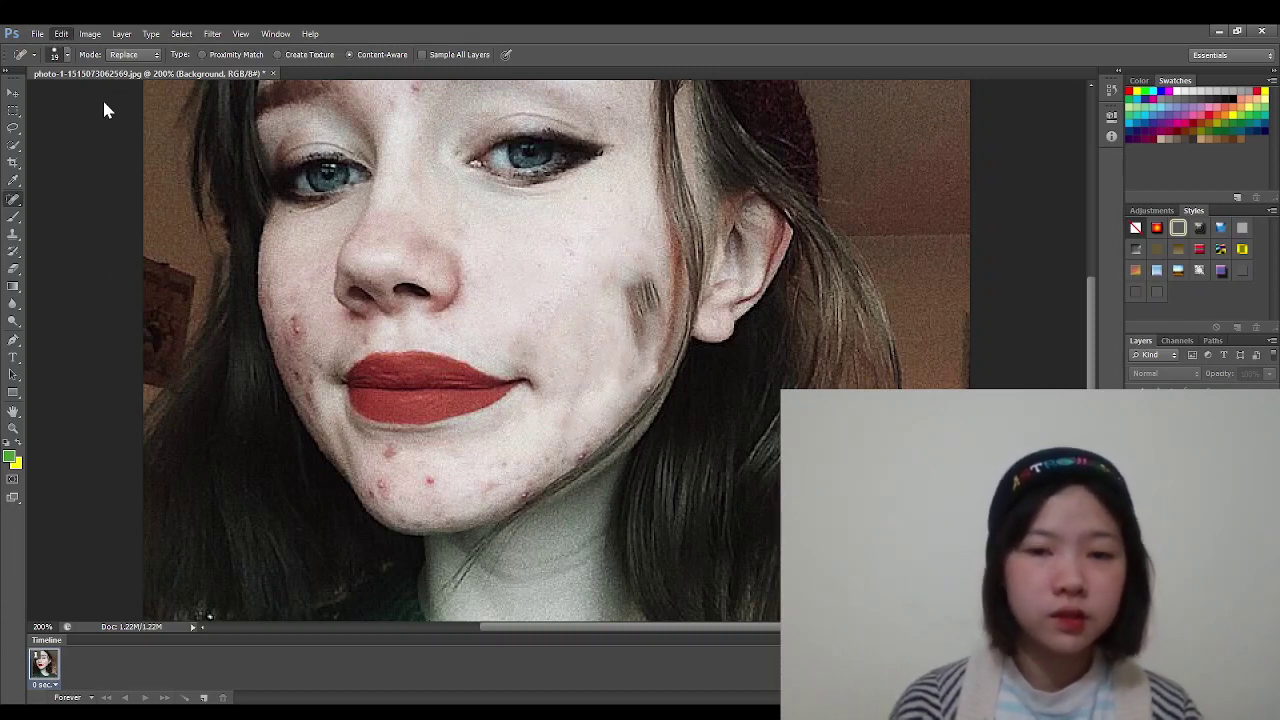
Undo the unsatisfying strokes and re-heal the right cheek down to the lip.
{"action": "key", "text": "ctrl+alt+z"}
{"action": "left_click_drag", "start_coordinate": [620, 249], "coordinate": [576, 310]}
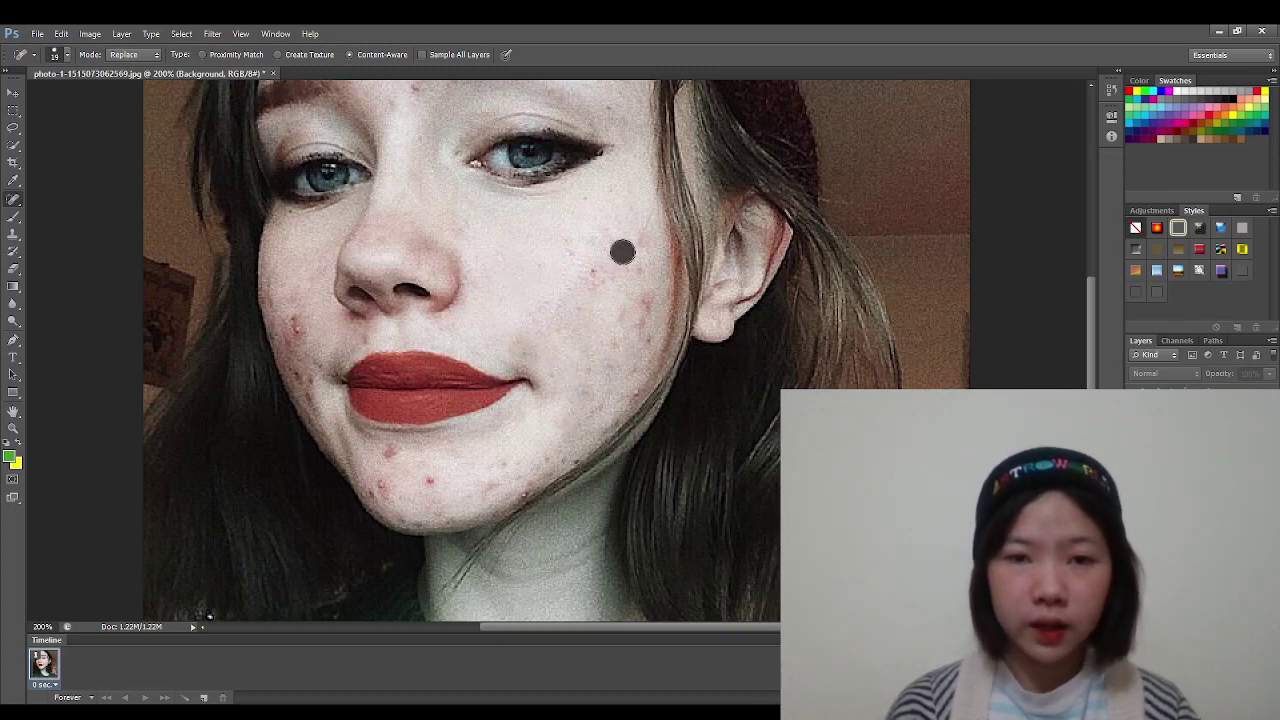
{"action": "left_click", "coordinate": [616, 227]}
{"action": "left_click_drag", "start_coordinate": [616, 227], "coordinate": [578, 305]}
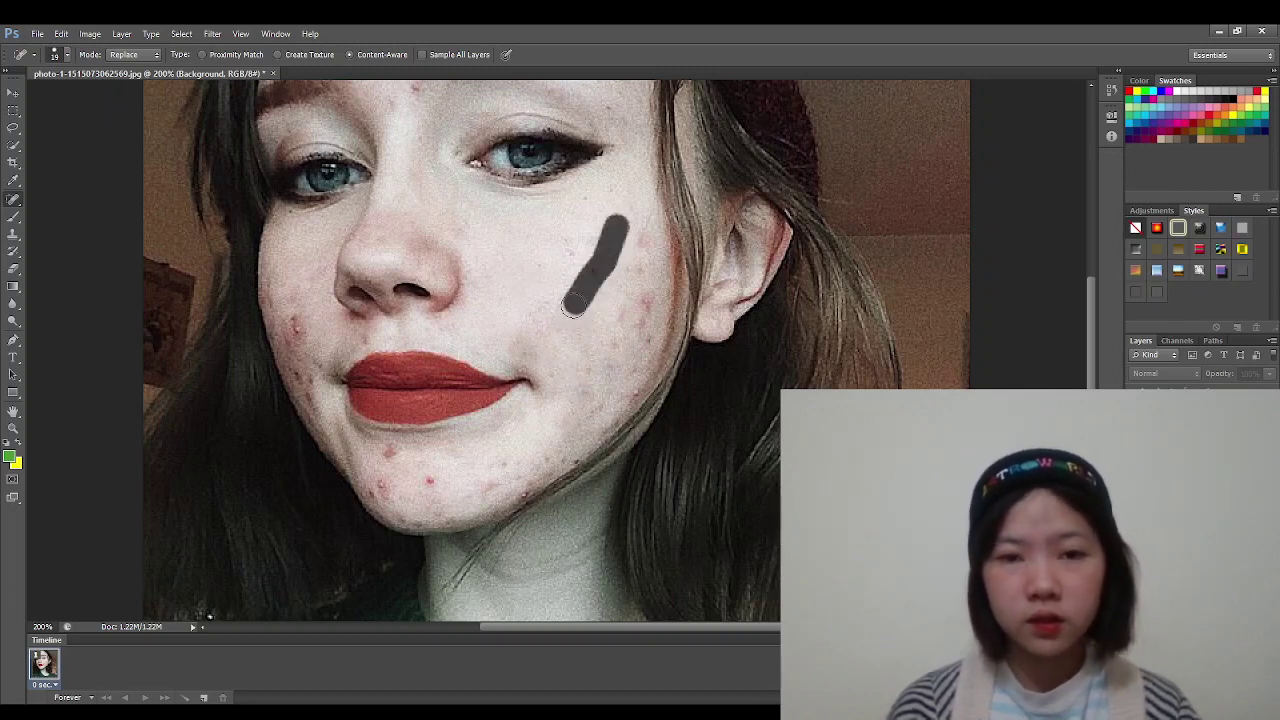
{"action": "mouse_move", "coordinate": [603, 228]}
{"action": "left_mouse_down"}
{"action": "mouse_move", "coordinate": [540, 350]}
{"action": "mouse_move", "coordinate": [523, 339]}
{"action": "left_mouse_up"}
{"action": "left_click", "coordinate": [506, 331]}
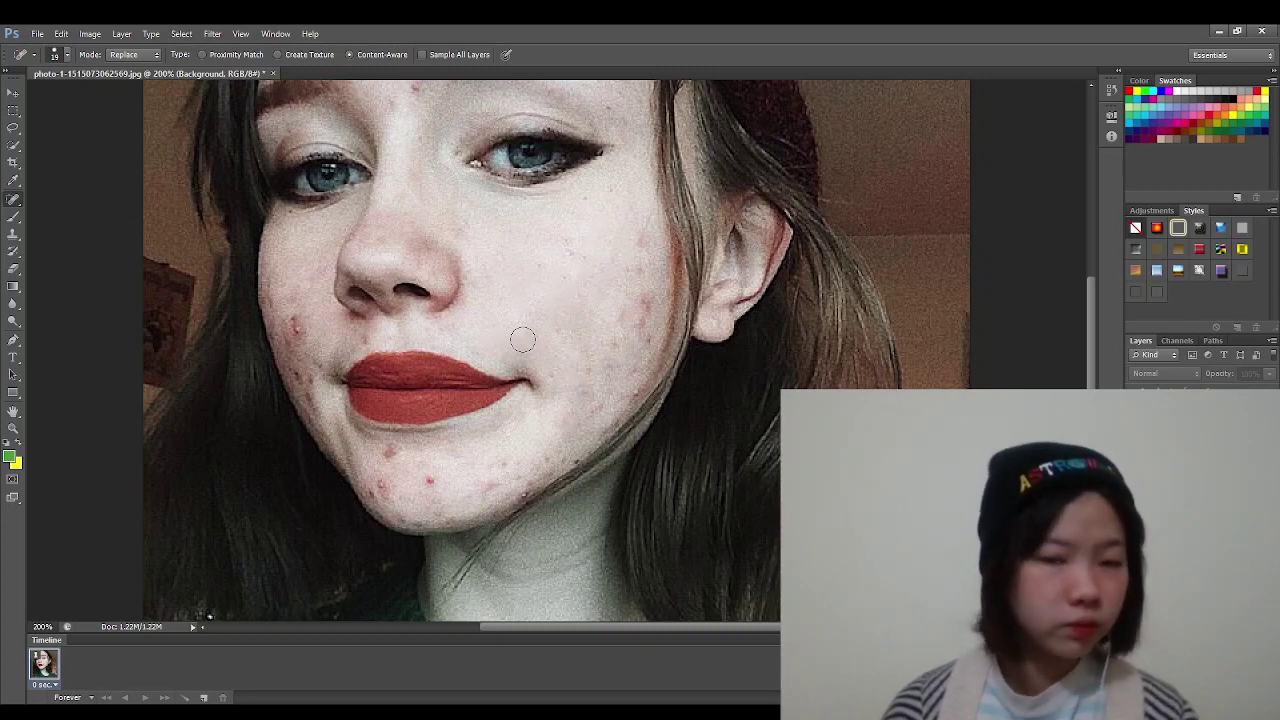
Heal the remaining upper and lower cheek blemishes, undoing one bad stroke.
{"action": "left_click_drag", "start_coordinate": [568, 325], "coordinate": [584, 402]}
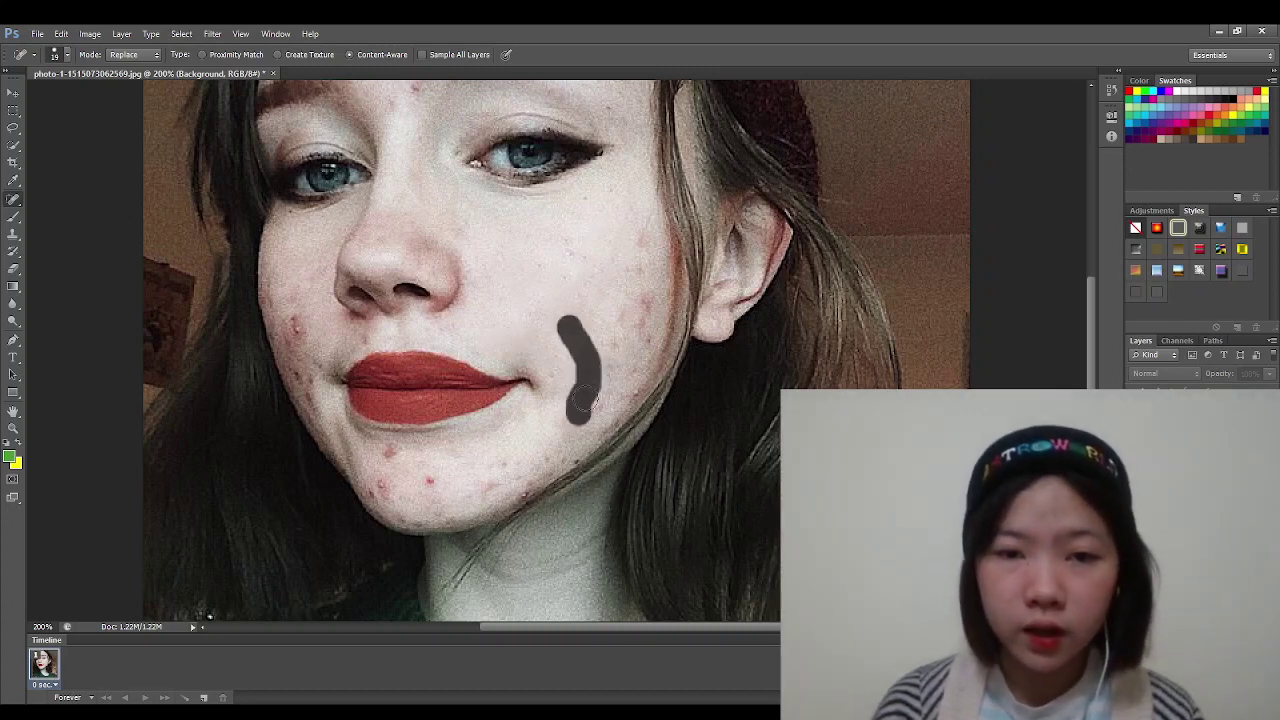
{"action": "left_click_drag", "start_coordinate": [584, 402], "coordinate": [561, 413]}
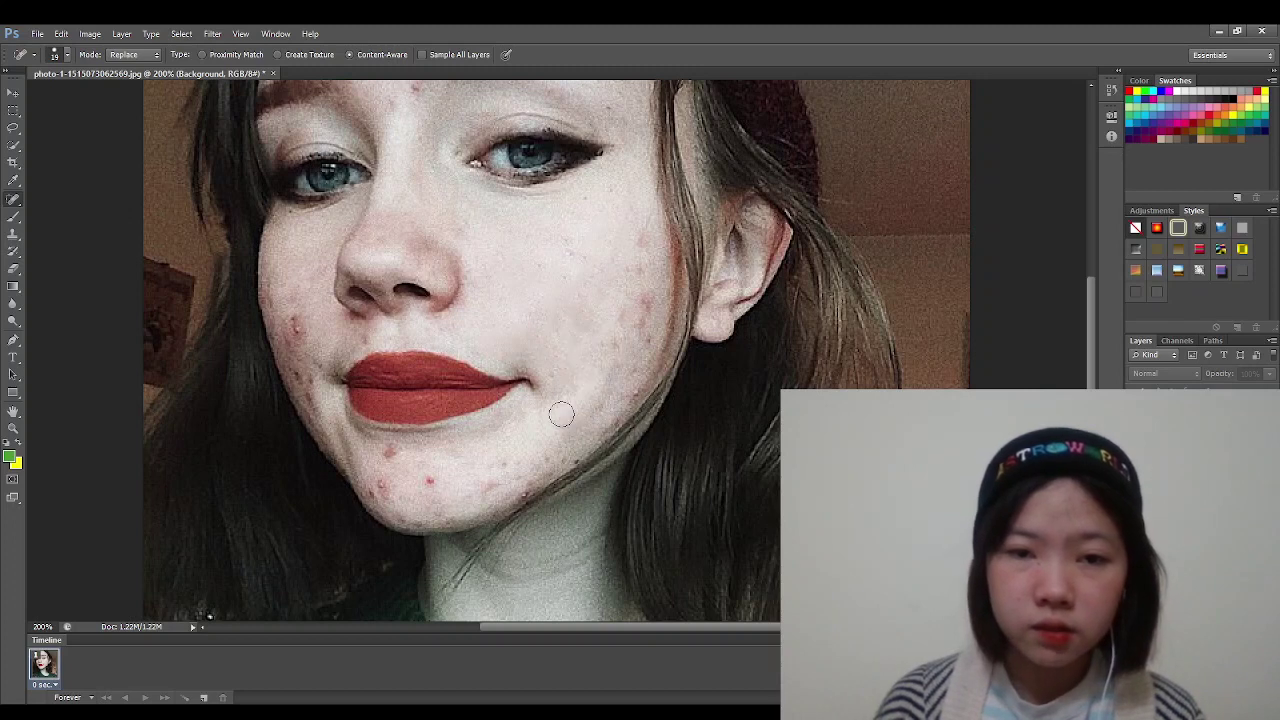
{"action": "mouse_move", "coordinate": [594, 306]}
{"action": "left_mouse_down"}
{"action": "mouse_move", "coordinate": [634, 295]}
{"action": "mouse_move", "coordinate": [641, 249]}
{"action": "left_mouse_up"}
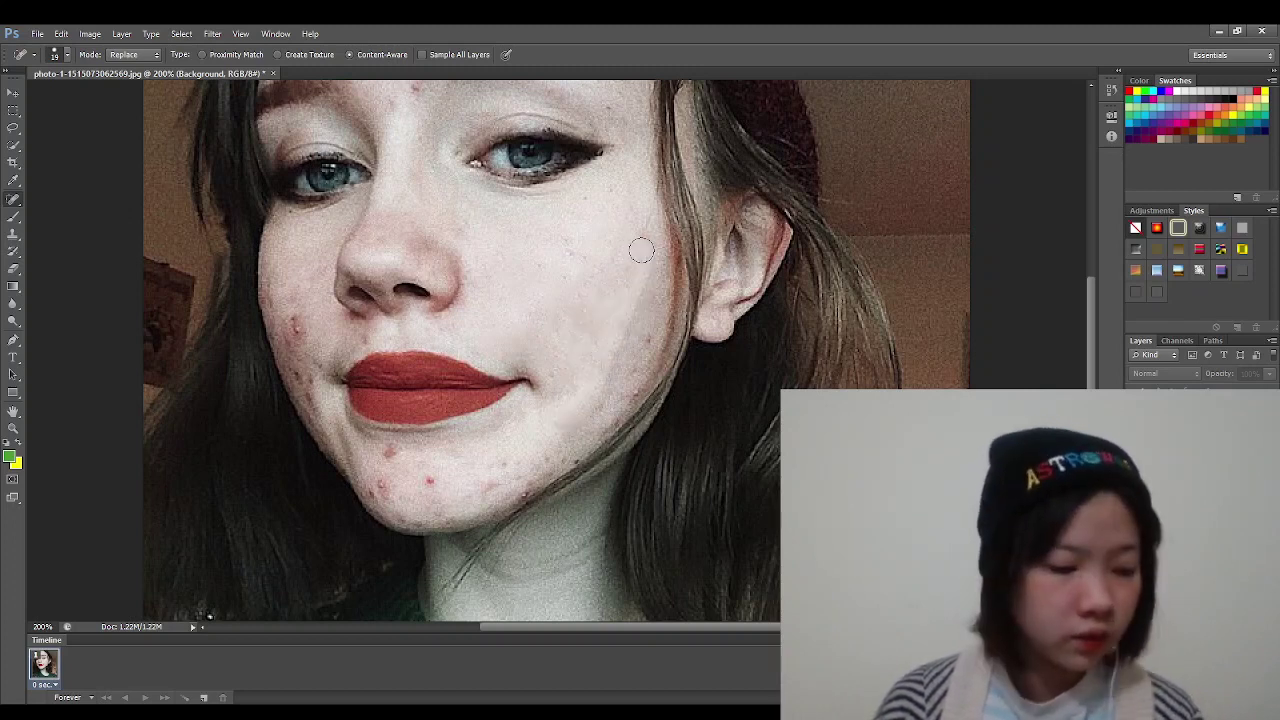
{"action": "mouse_move", "coordinate": [638, 230]}
{"action": "left_mouse_down"}
{"action": "mouse_move", "coordinate": [562, 243]}
{"action": "mouse_move", "coordinate": [568, 165]}
{"action": "left_mouse_up"}
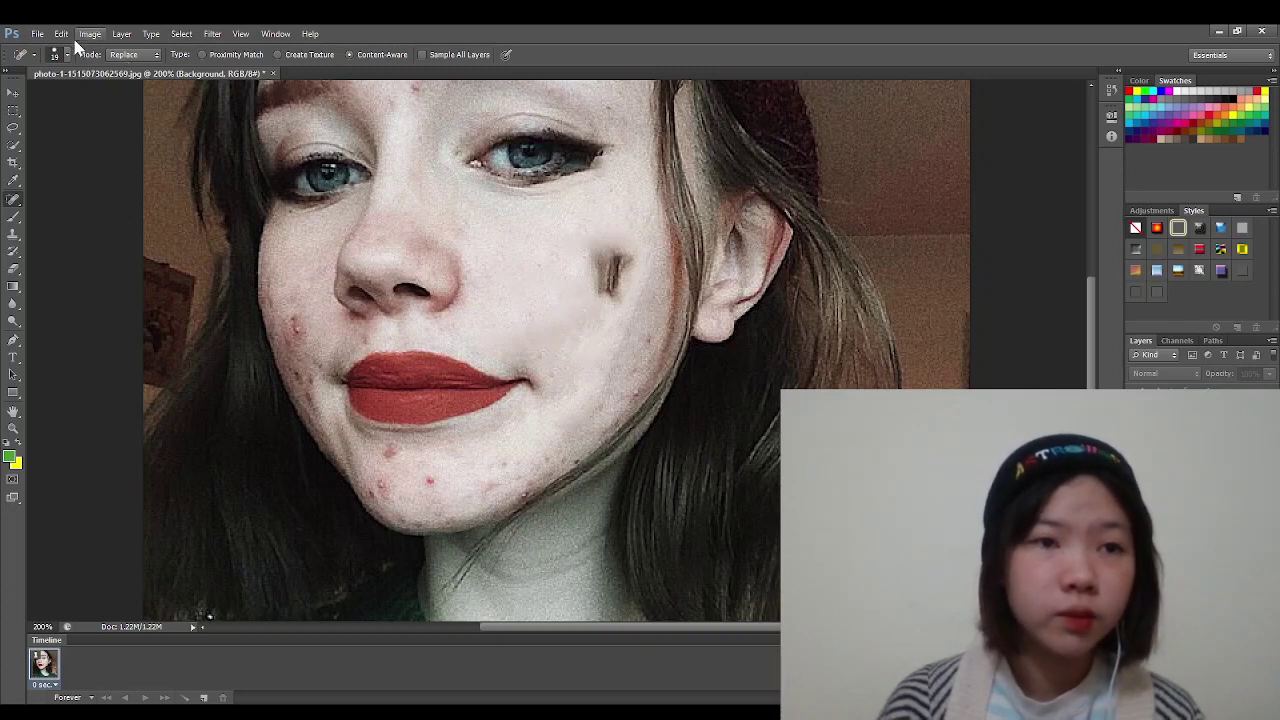
{"action": "key", "text": "ctrl+z"}
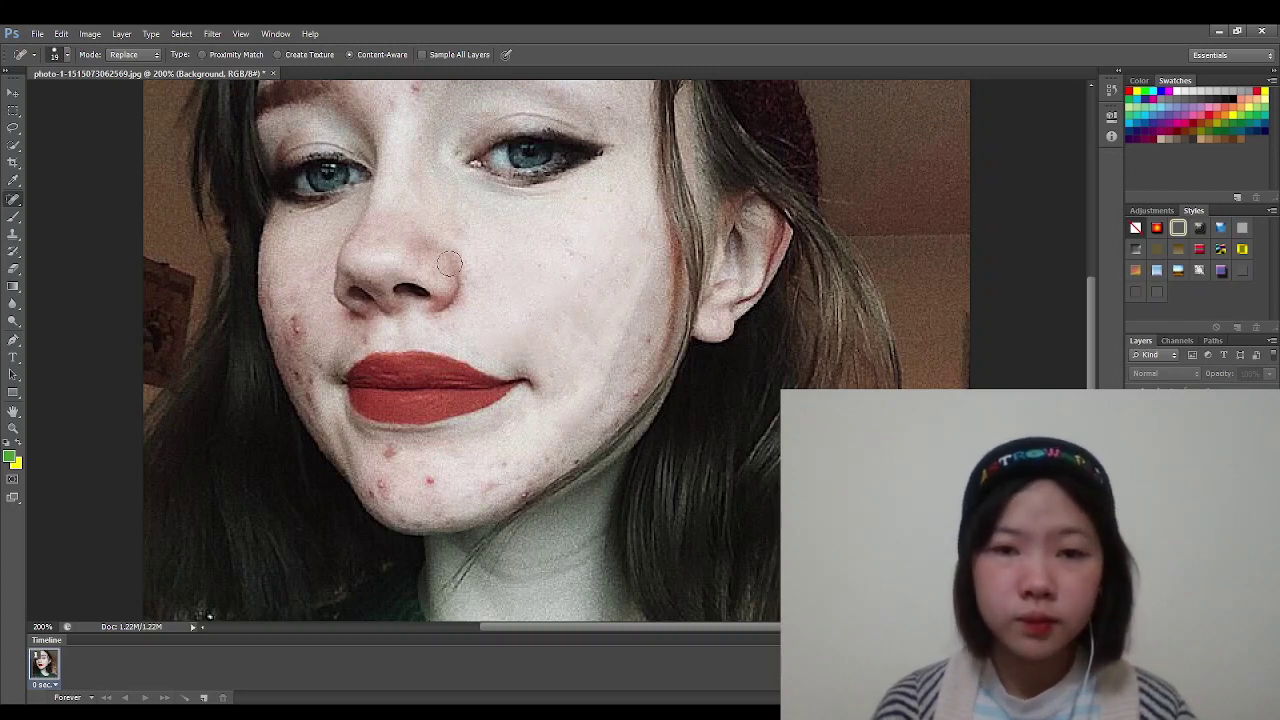
{"action": "left_click_drag", "start_coordinate": [630, 285], "coordinate": [632, 357]}
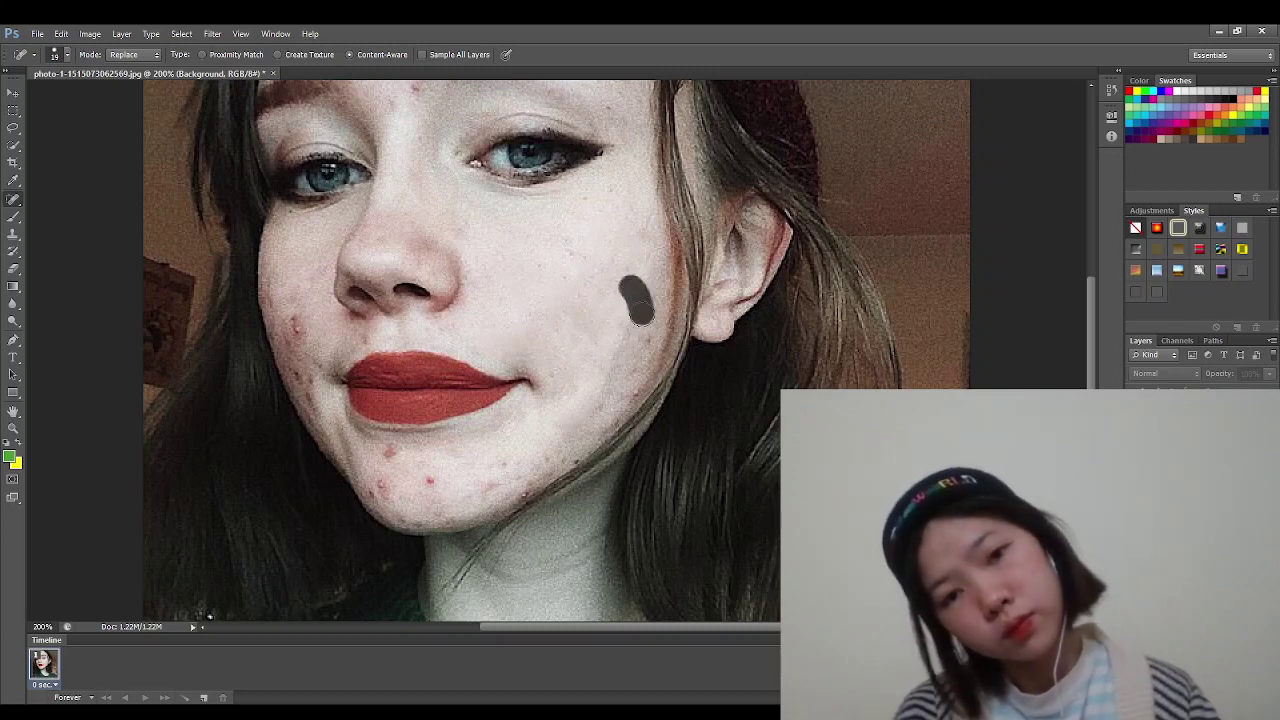
{"action": "left_click_drag", "start_coordinate": [642, 288], "coordinate": [630, 362]}
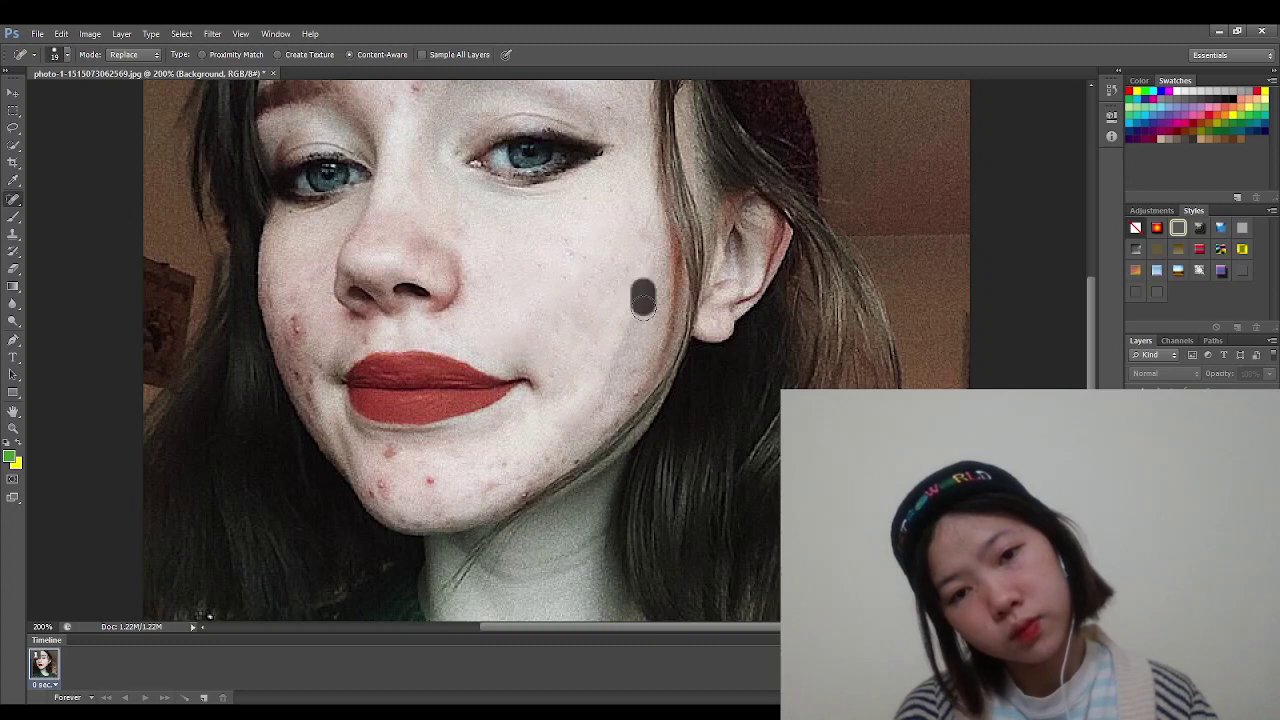
{"action": "left_click_drag", "start_coordinate": [634, 231], "coordinate": [642, 251]}
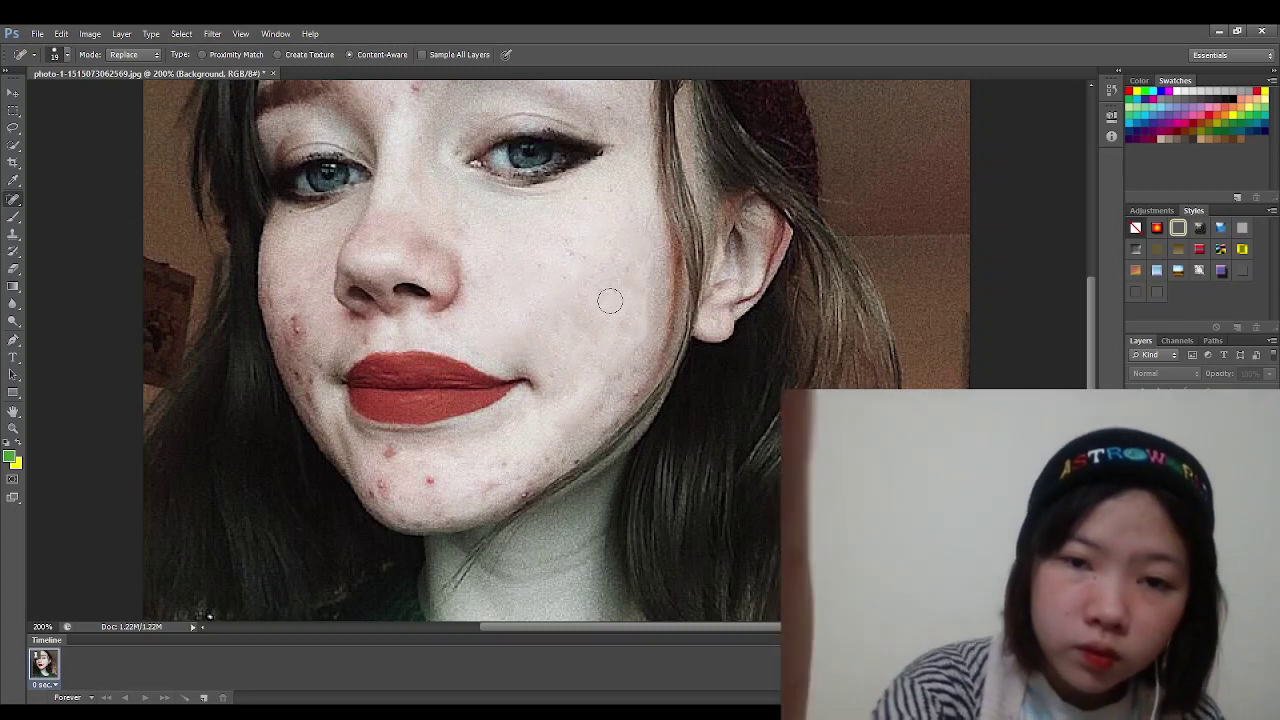
{"action": "mouse_move", "coordinate": [610, 300]}
{"action": "left_mouse_down"}
{"action": "mouse_move", "coordinate": [585, 378]}
{"action": "mouse_move", "coordinate": [614, 404]}
{"action": "mouse_move", "coordinate": [560, 438]}
{"action": "left_mouse_up"}
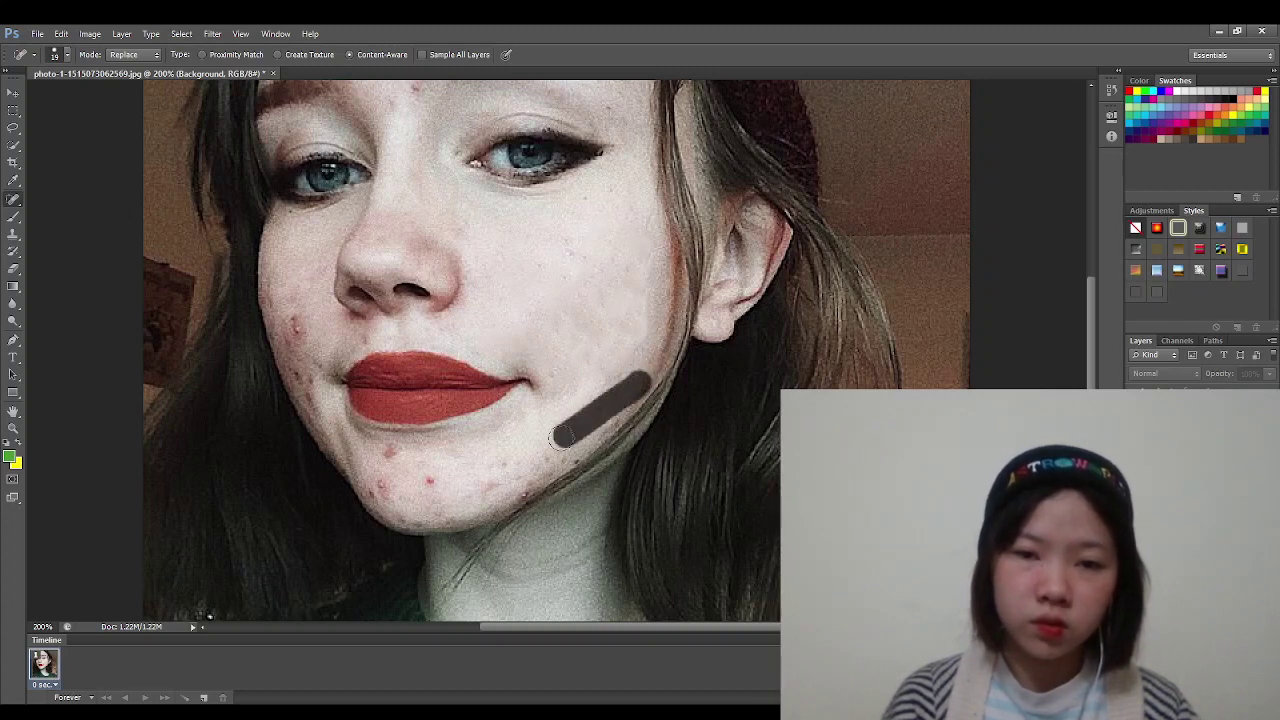
Heal the blemishes across the chin and up along the jawline.
{"action": "left_click_drag", "start_coordinate": [512, 473], "coordinate": [415, 480]}
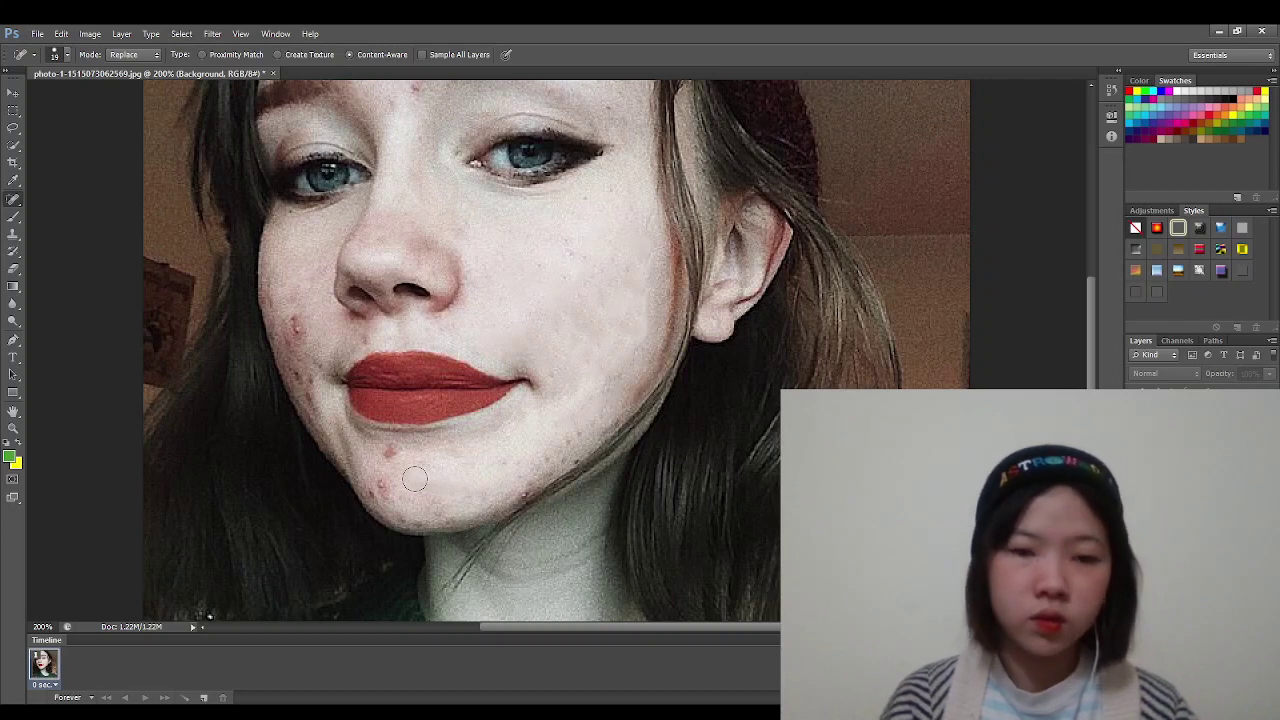
{"action": "left_click", "coordinate": [390, 456]}
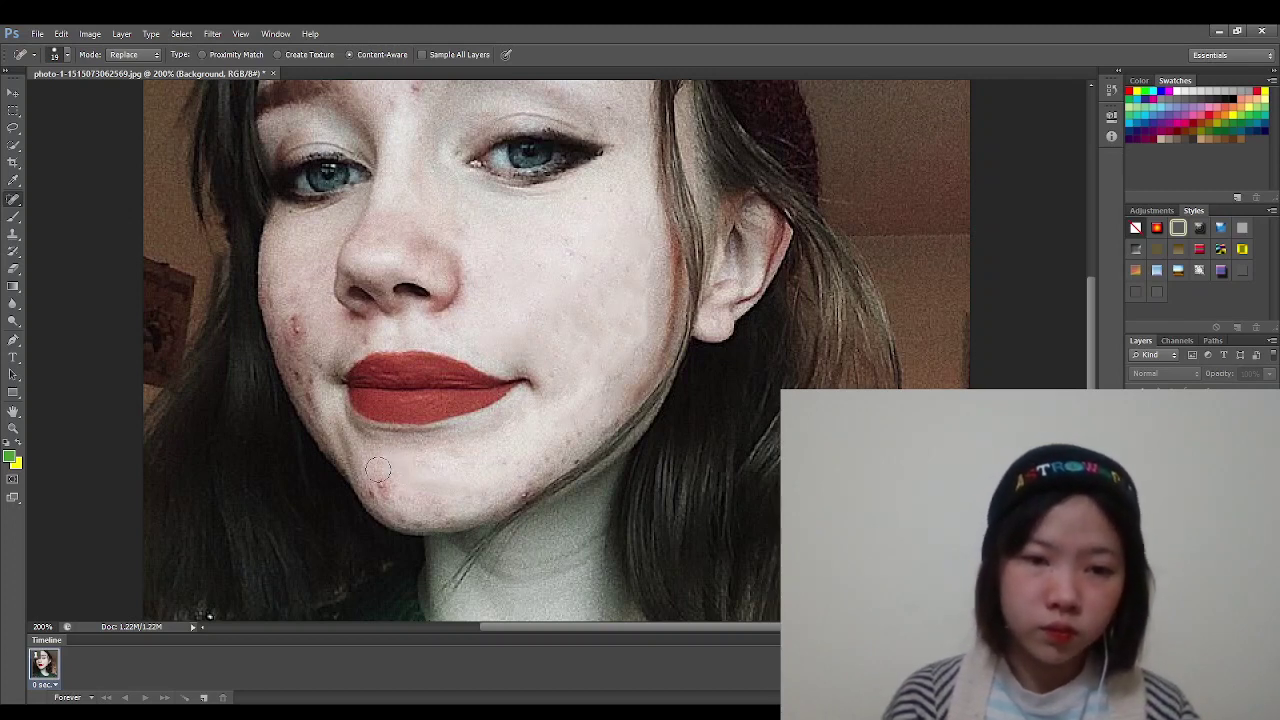
{"action": "left_click_drag", "start_coordinate": [367, 476], "coordinate": [376, 490]}
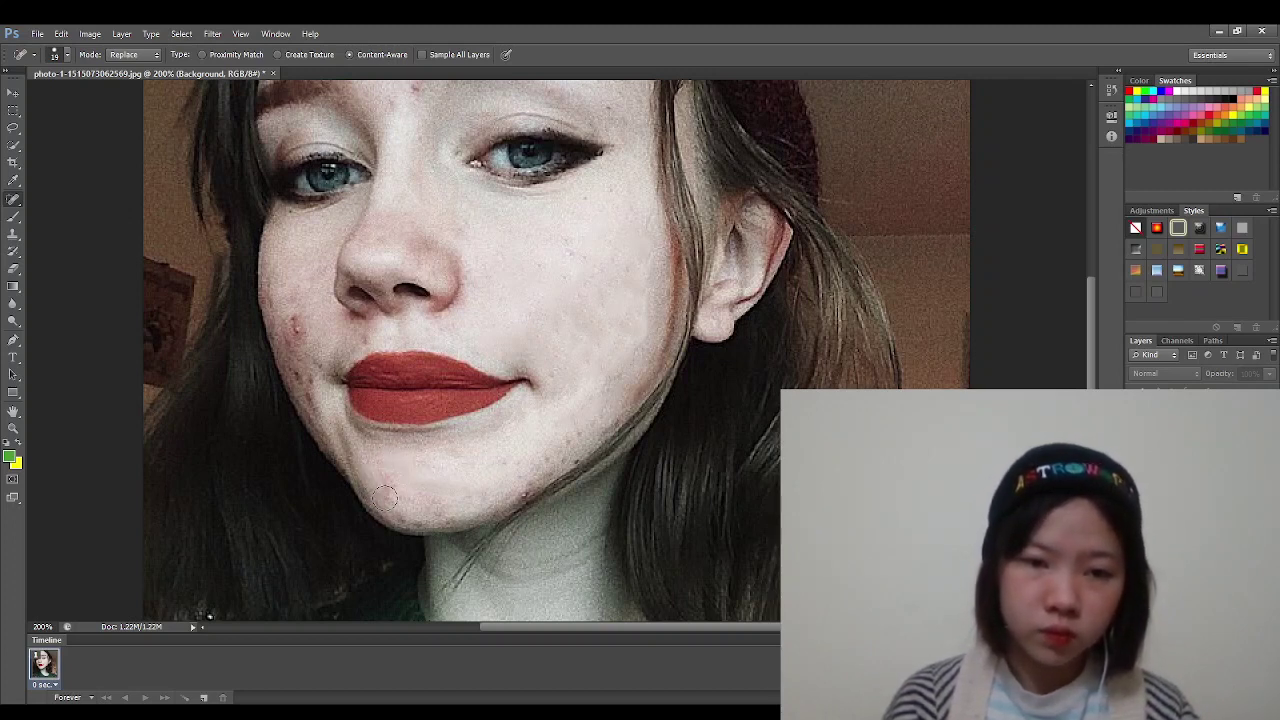
{"action": "left_click", "coordinate": [386, 498]}
{"action": "mouse_move", "coordinate": [378, 470]}
{"action": "left_mouse_down"}
{"action": "mouse_move", "coordinate": [438, 512]}
{"action": "mouse_move", "coordinate": [527, 486]}
{"action": "left_mouse_up"}
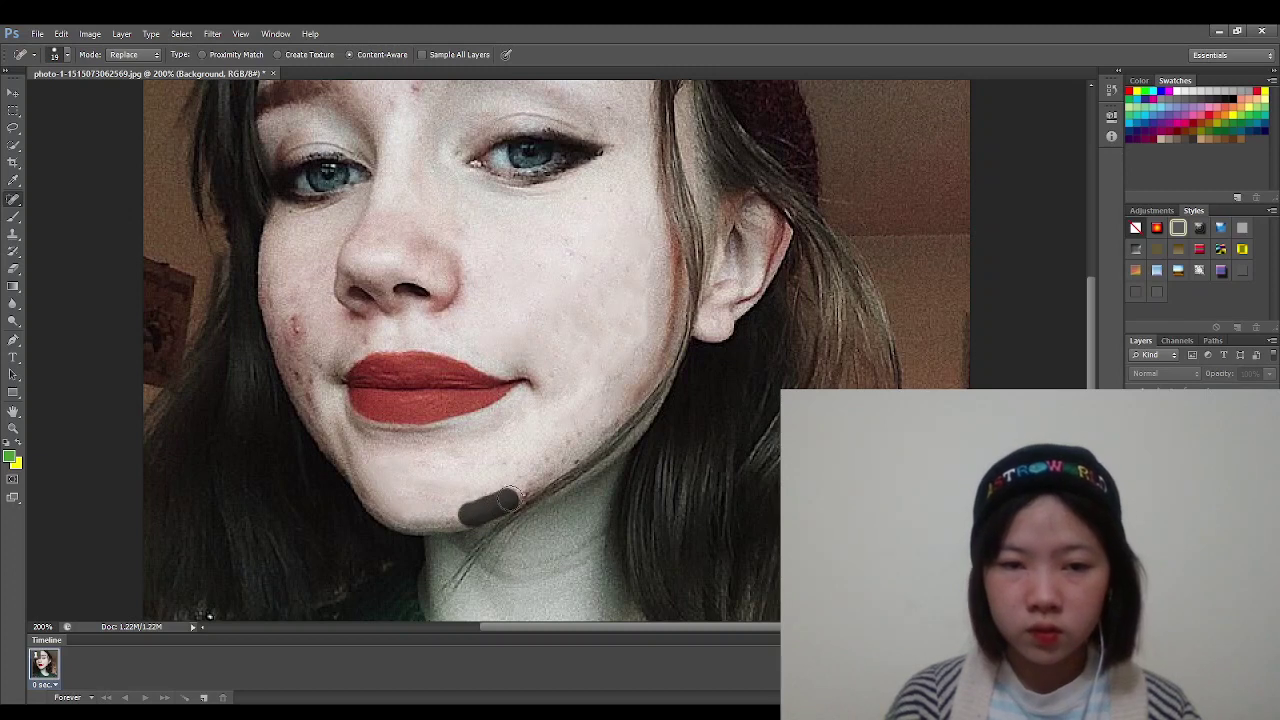
{"action": "left_click_drag", "start_coordinate": [545, 460], "coordinate": [586, 434]}
{"action": "left_click_drag", "start_coordinate": [603, 364], "coordinate": [582, 428]}
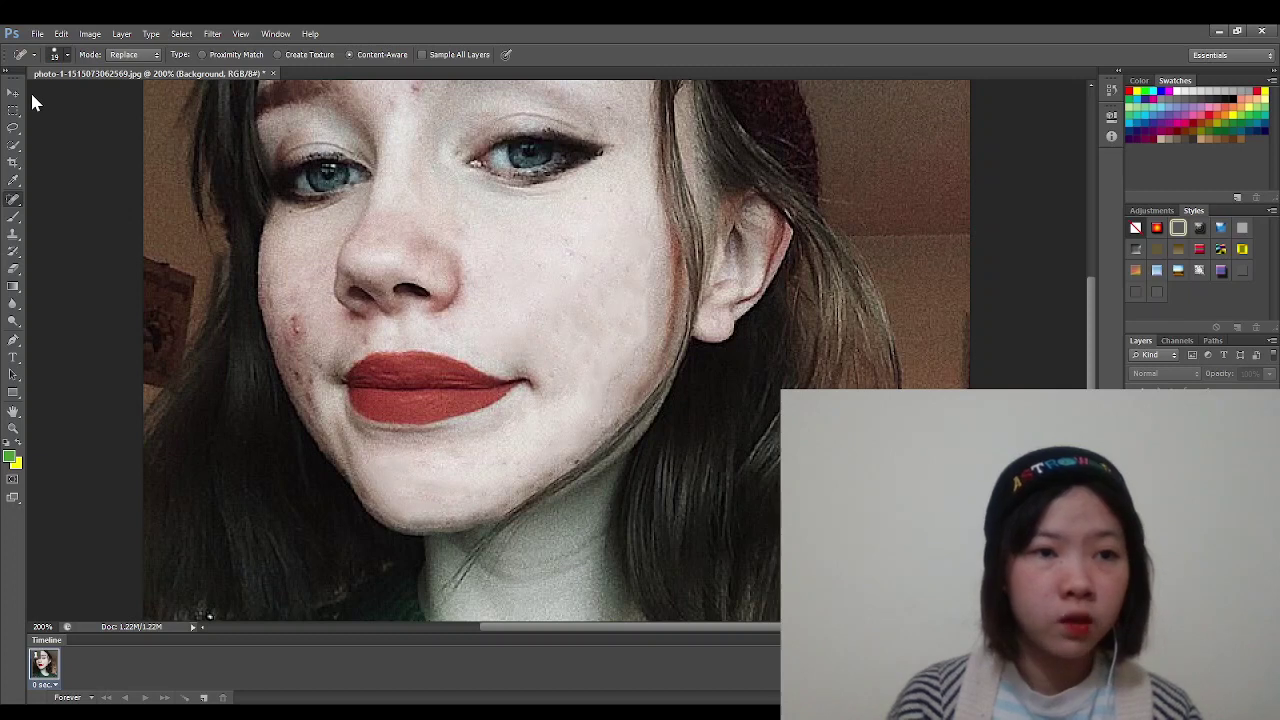
Shrink the brush to size 8, then heal the jawline and left cheek spots.
{"action": "key", "text": "bracketleft"}
{"action": "key", "text": "bracketleft"}
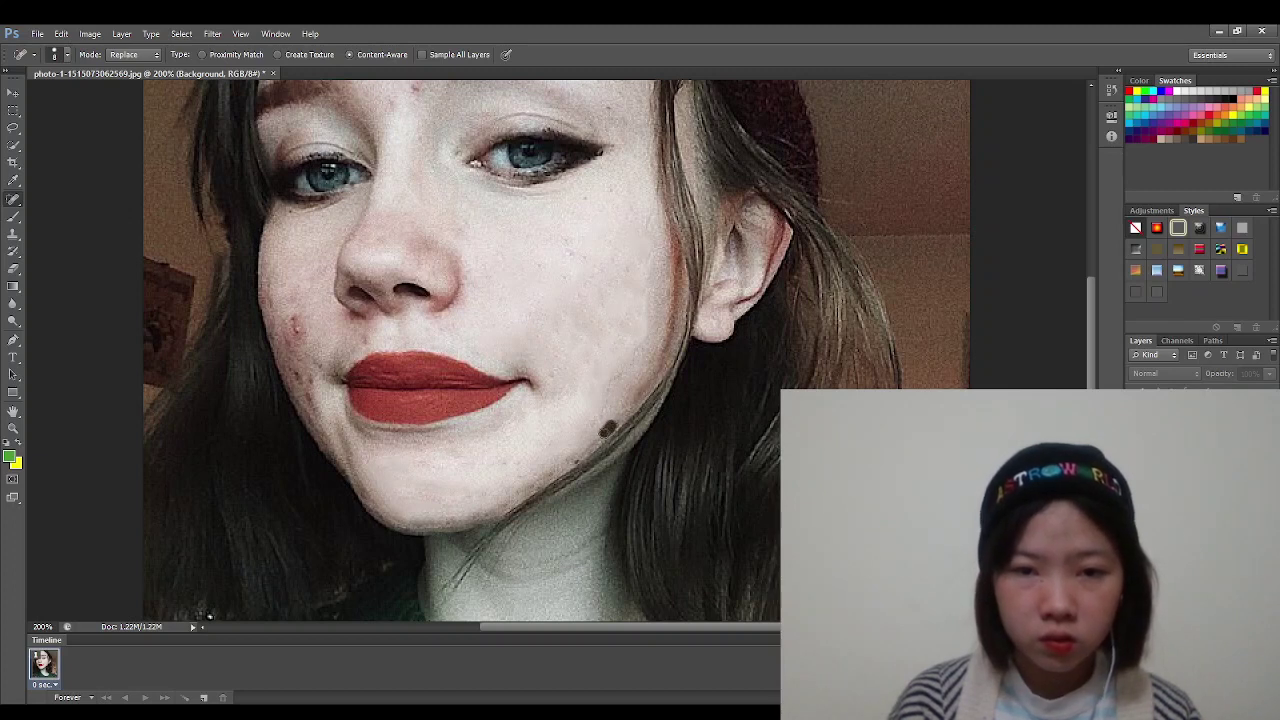
{"action": "left_click_drag", "start_coordinate": [556, 470], "coordinate": [540, 486]}
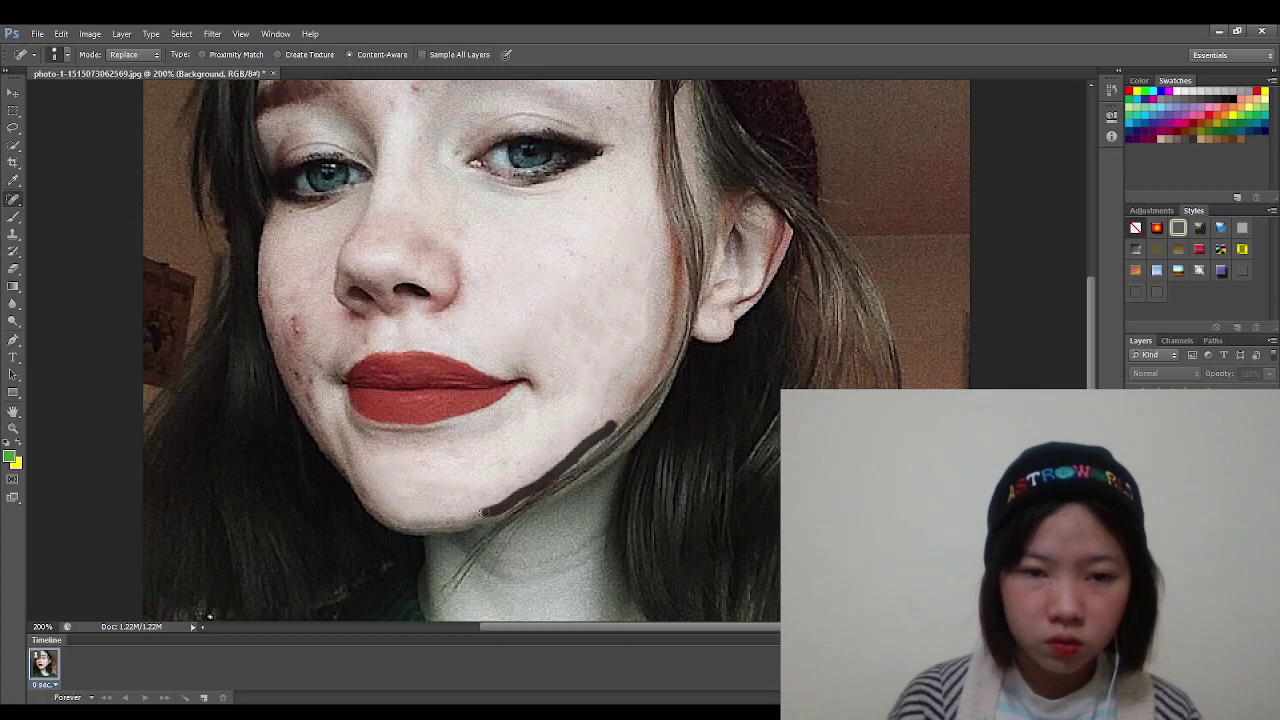
{"action": "left_click_drag", "start_coordinate": [455, 518], "coordinate": [455, 518]}
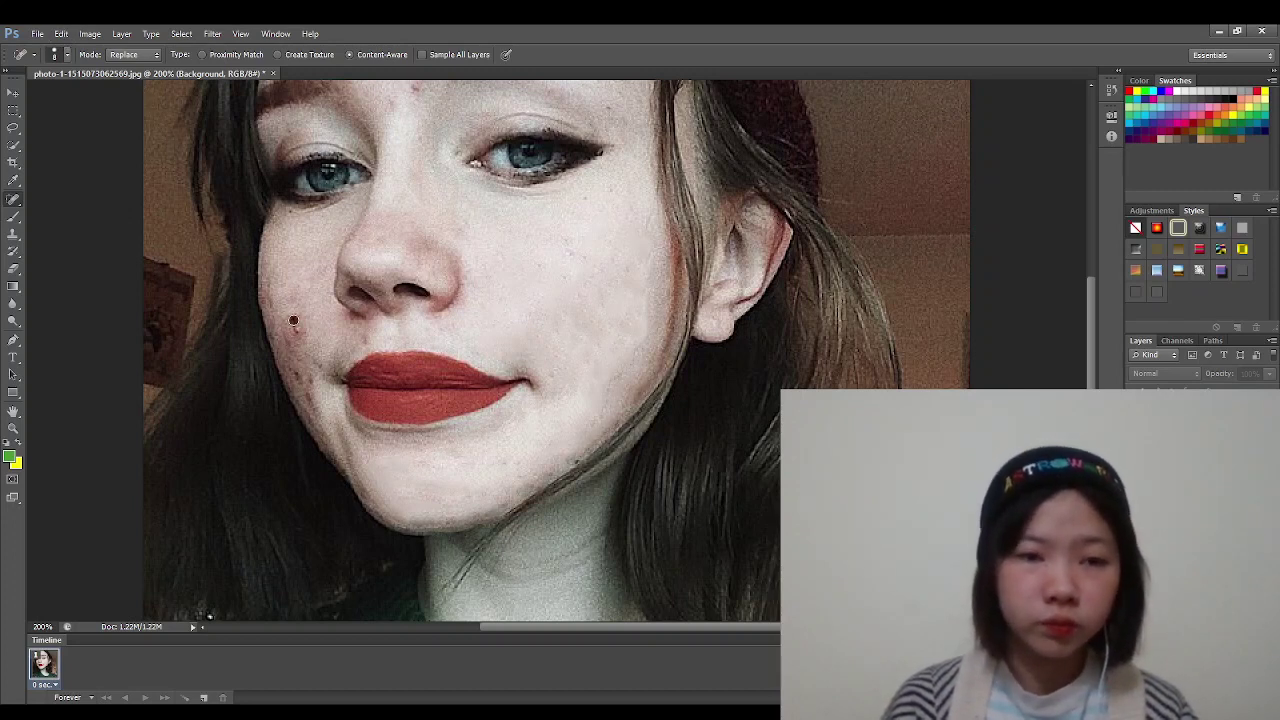
{"action": "mouse_move", "coordinate": [278, 313]}
{"action": "left_mouse_down"}
{"action": "mouse_move", "coordinate": [294, 368]}
{"action": "mouse_move", "coordinate": [286, 314]}
{"action": "left_mouse_up"}
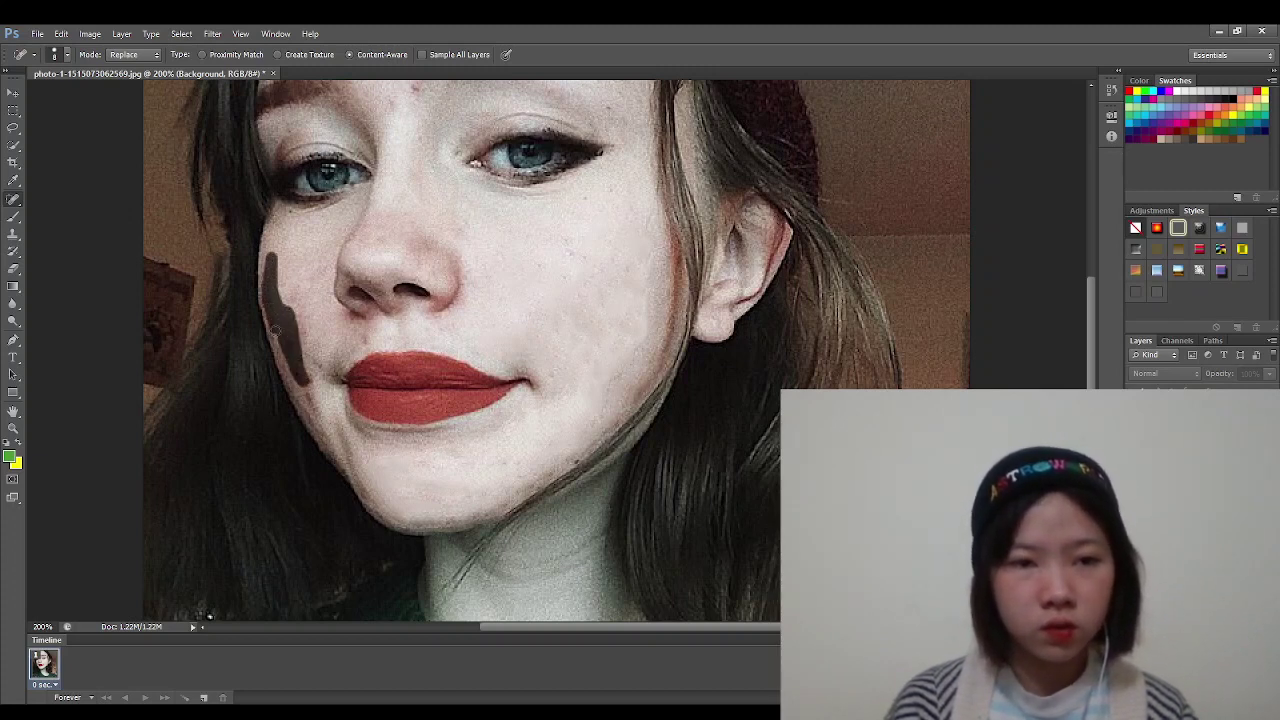
{"action": "left_click_drag", "start_coordinate": [303, 388], "coordinate": [310, 400]}
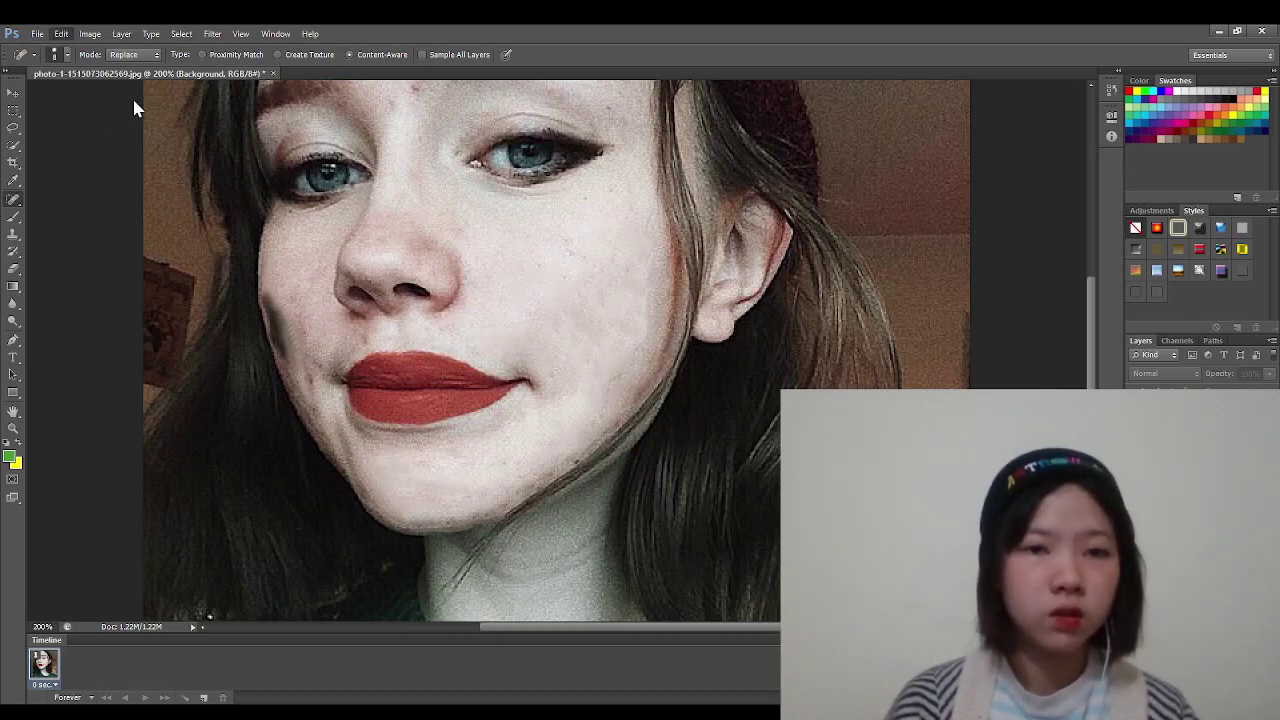
Undo the left-cheek stroke, then heal the forehead spot, right cheek and jawline.
{"action": "key", "text": "ctrl+z"}
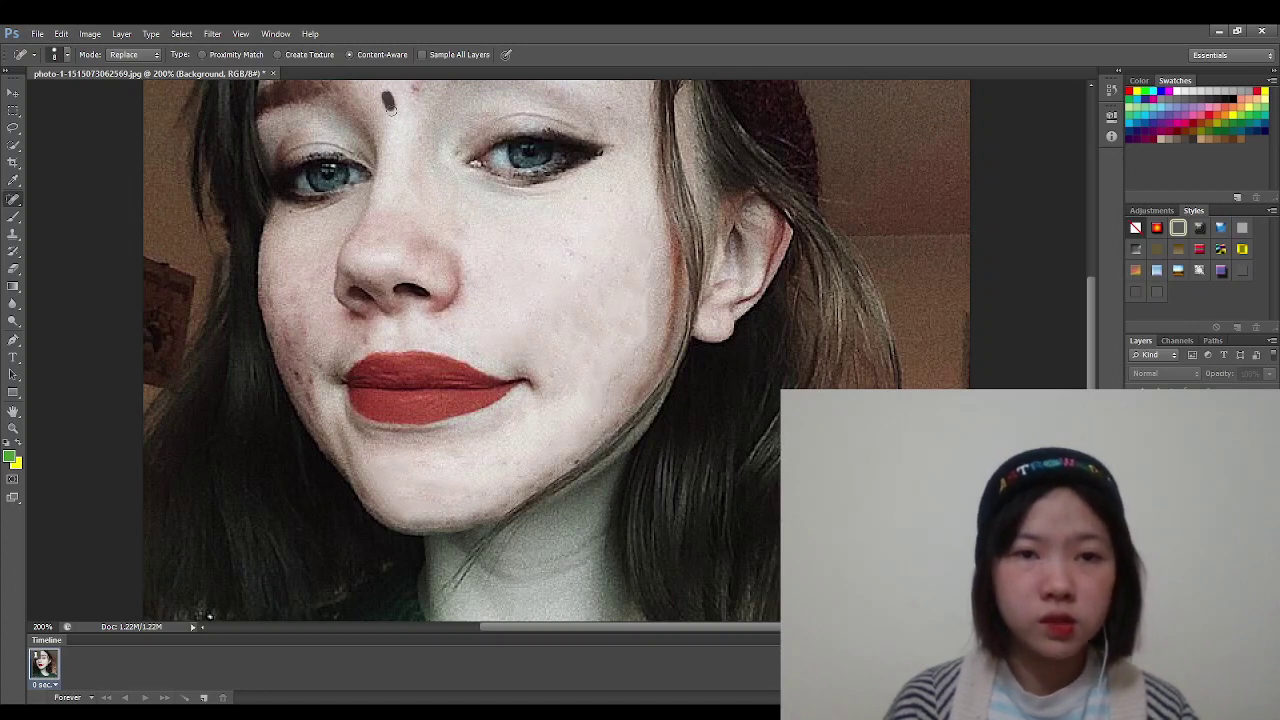
{"action": "left_click_drag", "start_coordinate": [390, 104], "coordinate": [393, 107]}
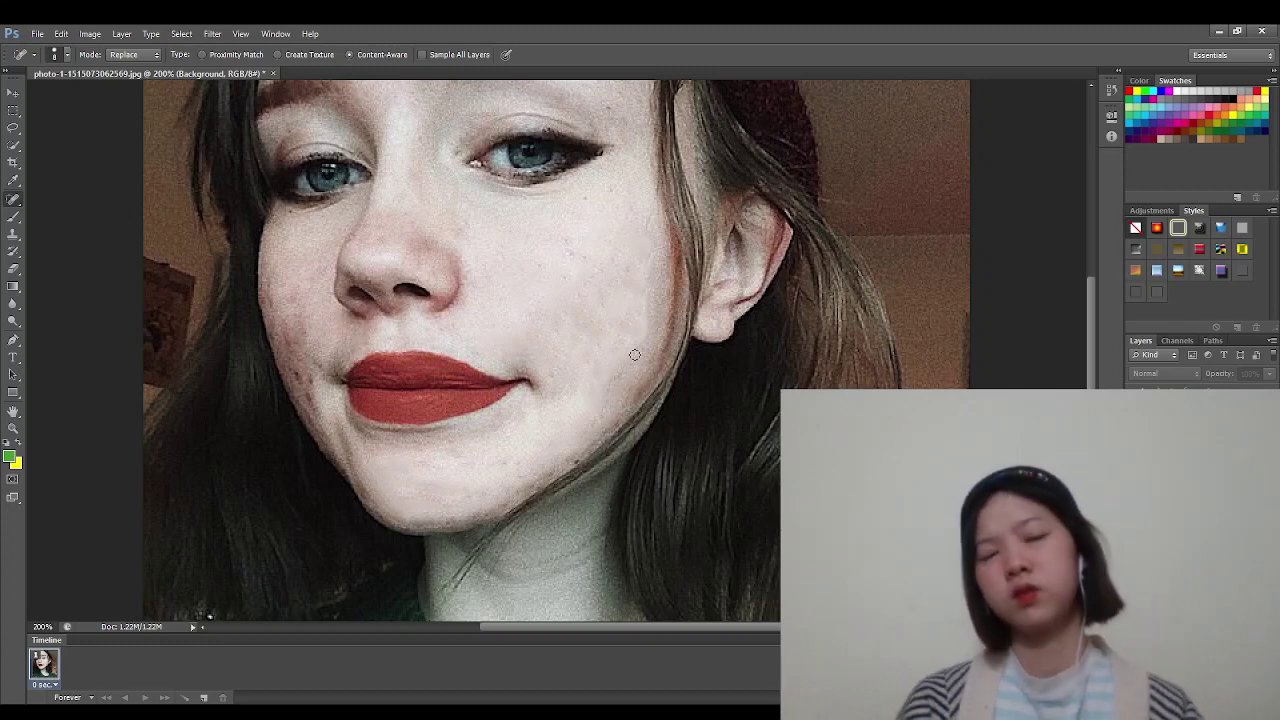
{"action": "left_click_drag", "start_coordinate": [618, 268], "coordinate": [572, 337]}
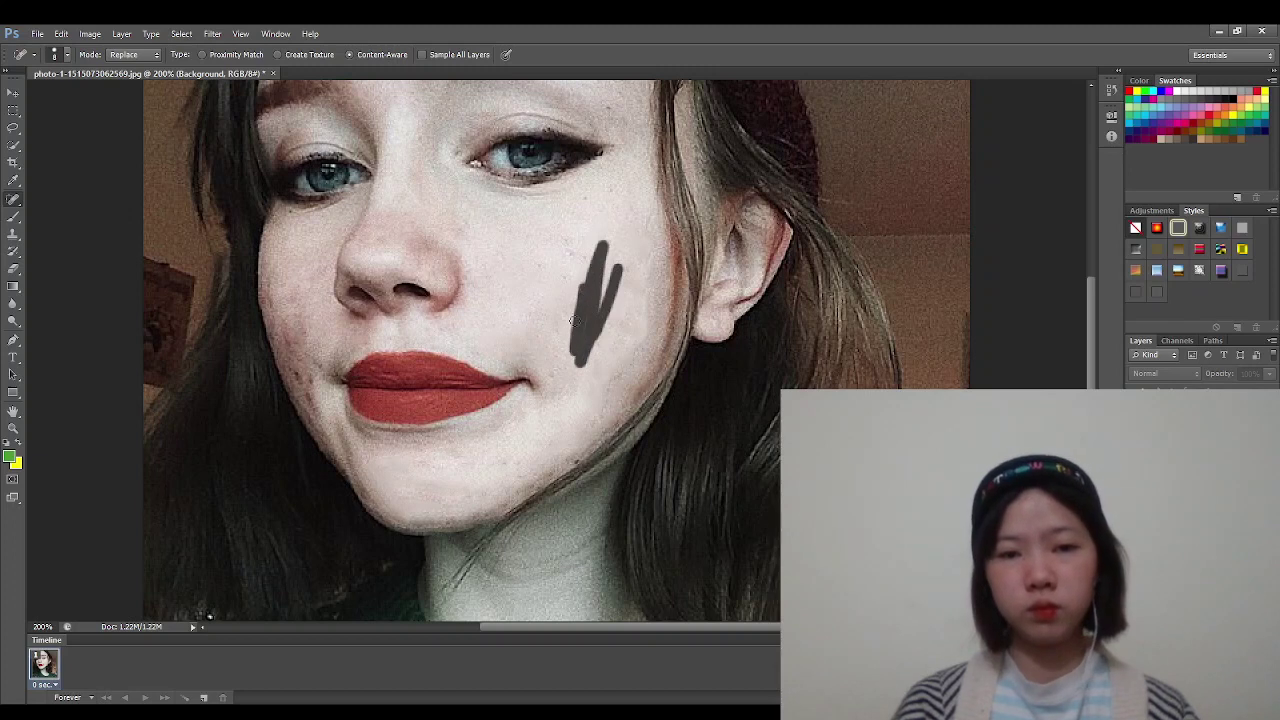
{"action": "left_click_drag", "start_coordinate": [538, 282], "coordinate": [570, 350]}
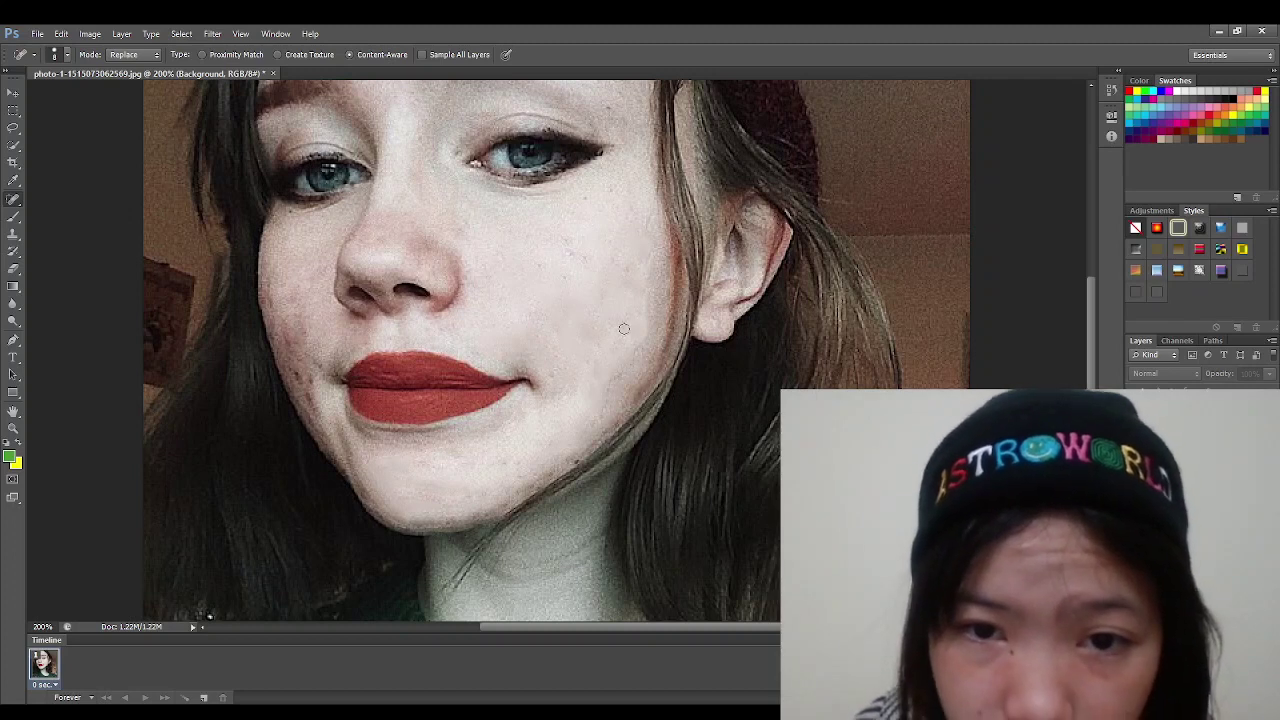
{"action": "left_click_drag", "start_coordinate": [623, 305], "coordinate": [611, 358]}
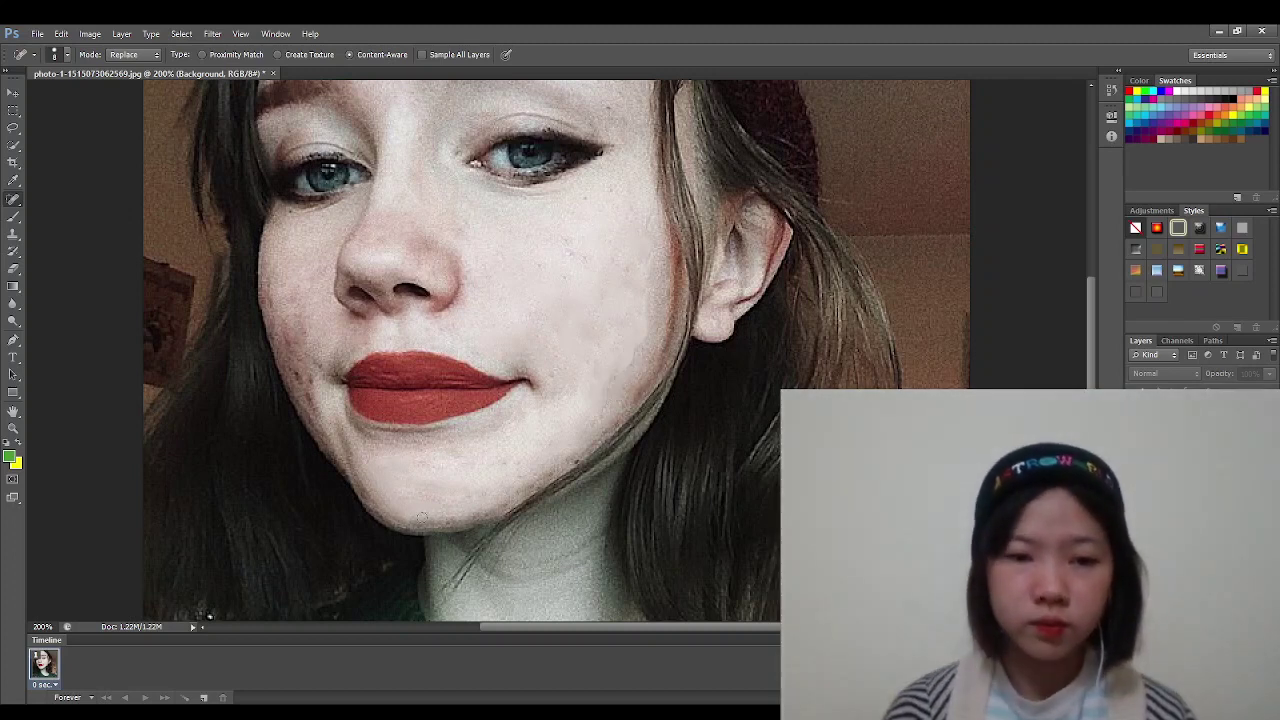
{"action": "mouse_move", "coordinate": [368, 502]}
{"action": "left_mouse_down"}
{"action": "mouse_move", "coordinate": [396, 522]}
{"action": "mouse_move", "coordinate": [457, 524]}
{"action": "left_mouse_up"}
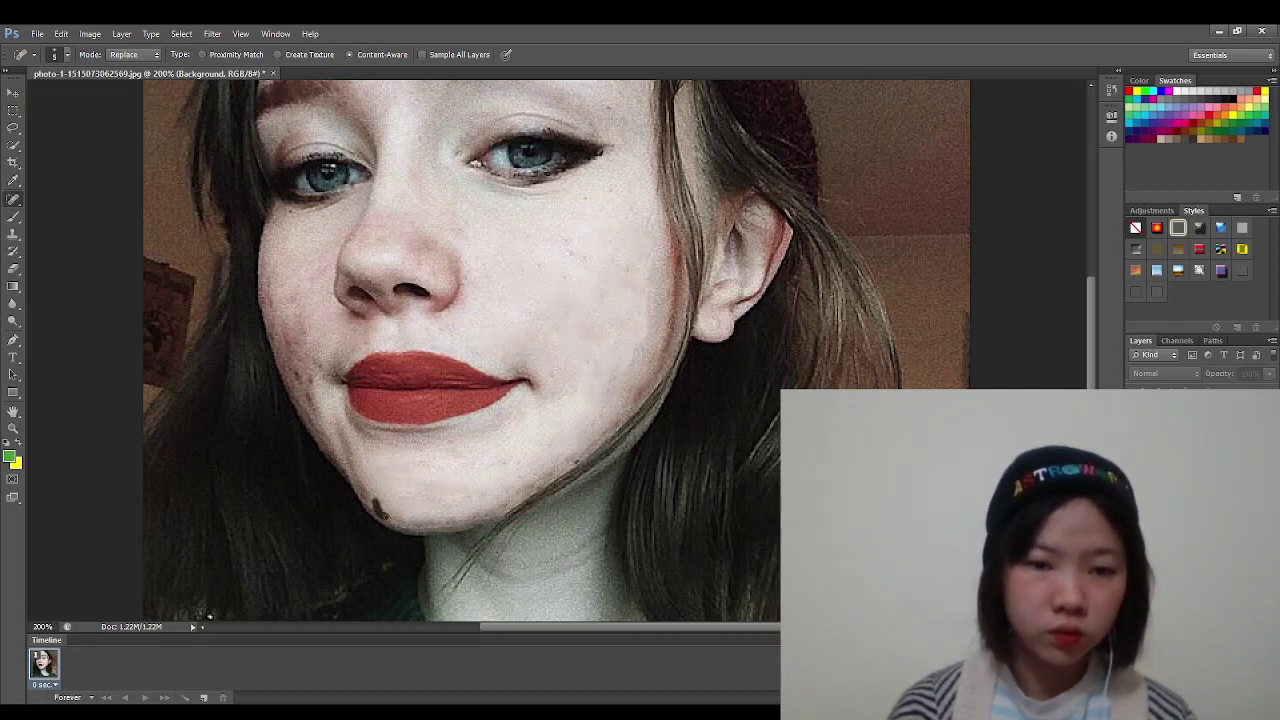
Smooth the shadowed chin edge and heal down the jaw edge.
{"action": "mouse_move", "coordinate": [463, 518]}
{"action": "left_mouse_down"}
{"action": "mouse_move", "coordinate": [437, 529]}
{"action": "mouse_move", "coordinate": [449, 523]}
{"action": "left_mouse_up"}
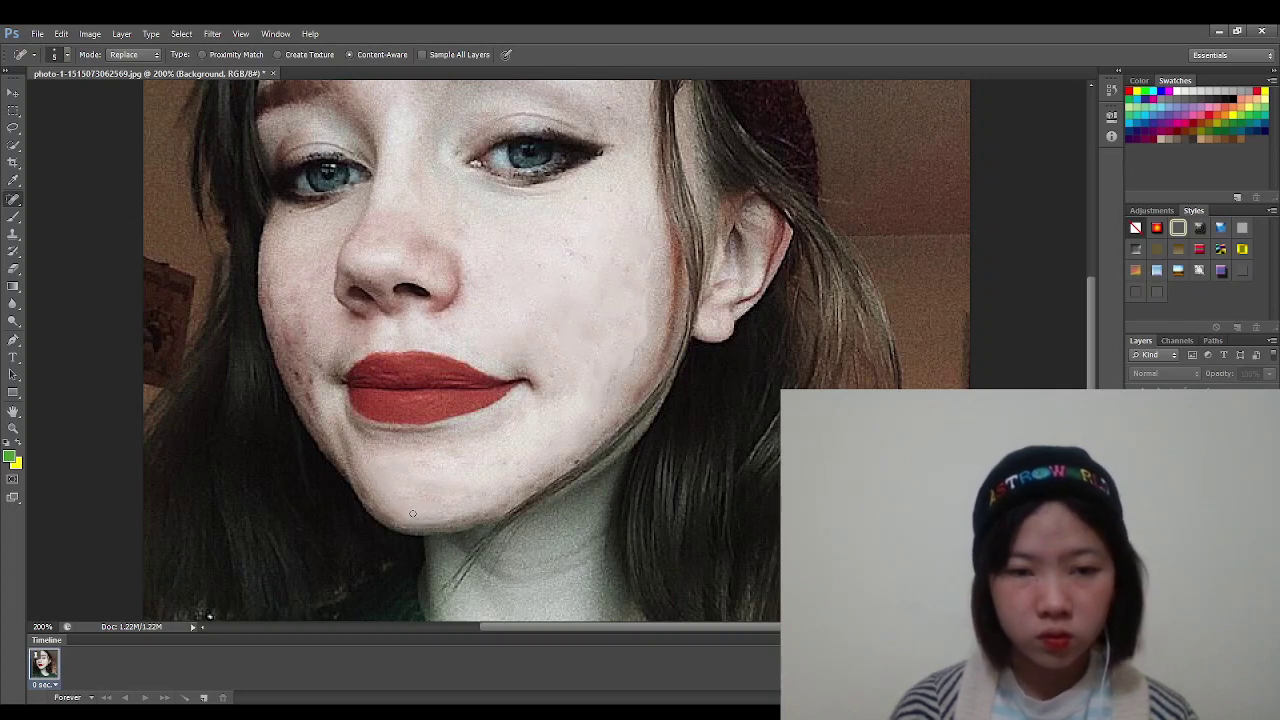
{"action": "left_click_drag", "start_coordinate": [414, 515], "coordinate": [500, 510]}
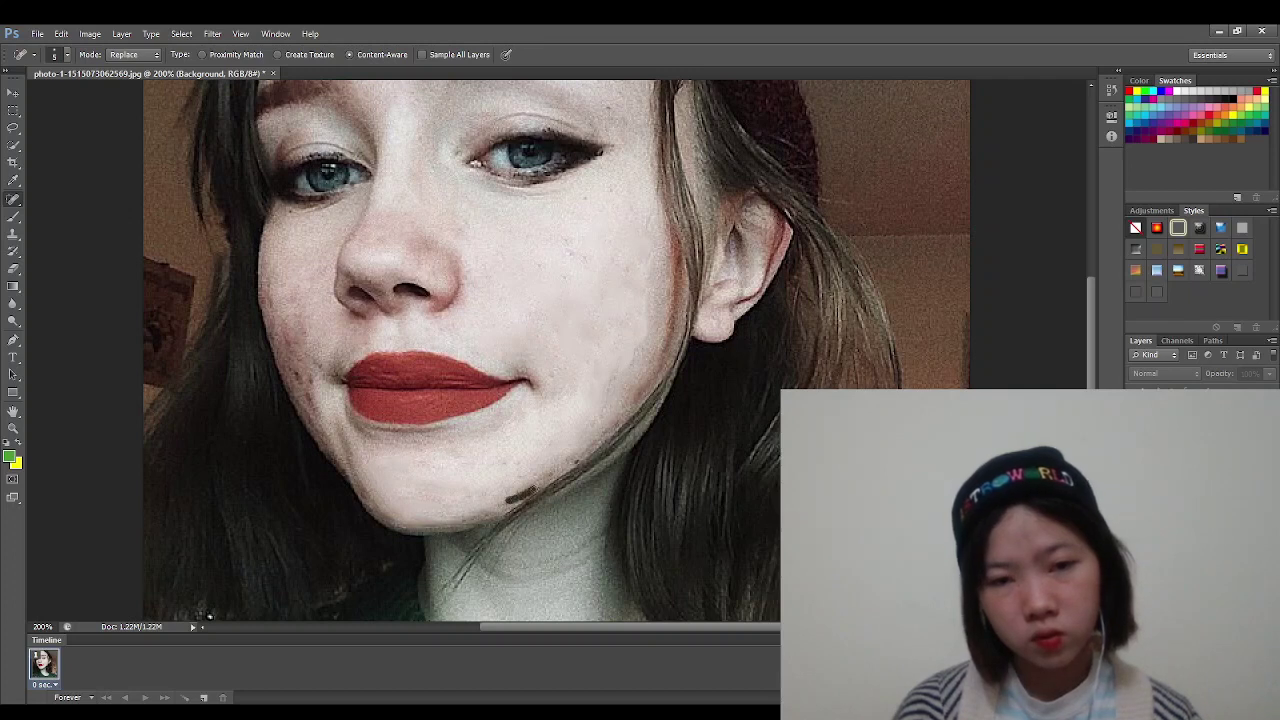
{"action": "mouse_move", "coordinate": [516, 490]}
{"action": "left_mouse_down"}
{"action": "mouse_move", "coordinate": [550, 482]}
{"action": "mouse_move", "coordinate": [572, 452]}
{"action": "mouse_move", "coordinate": [530, 468]}
{"action": "left_mouse_up"}
{"action": "mouse_move", "coordinate": [656, 332]}
{"action": "left_mouse_down"}
{"action": "mouse_move", "coordinate": [636, 376]}
{"action": "mouse_move", "coordinate": [656, 318]}
{"action": "left_mouse_up"}
{"action": "mouse_move", "coordinate": [636, 369]}
{"action": "left_mouse_down"}
{"action": "mouse_move", "coordinate": [590, 440]}
{"action": "mouse_move", "coordinate": [518, 495]}
{"action": "left_mouse_up"}
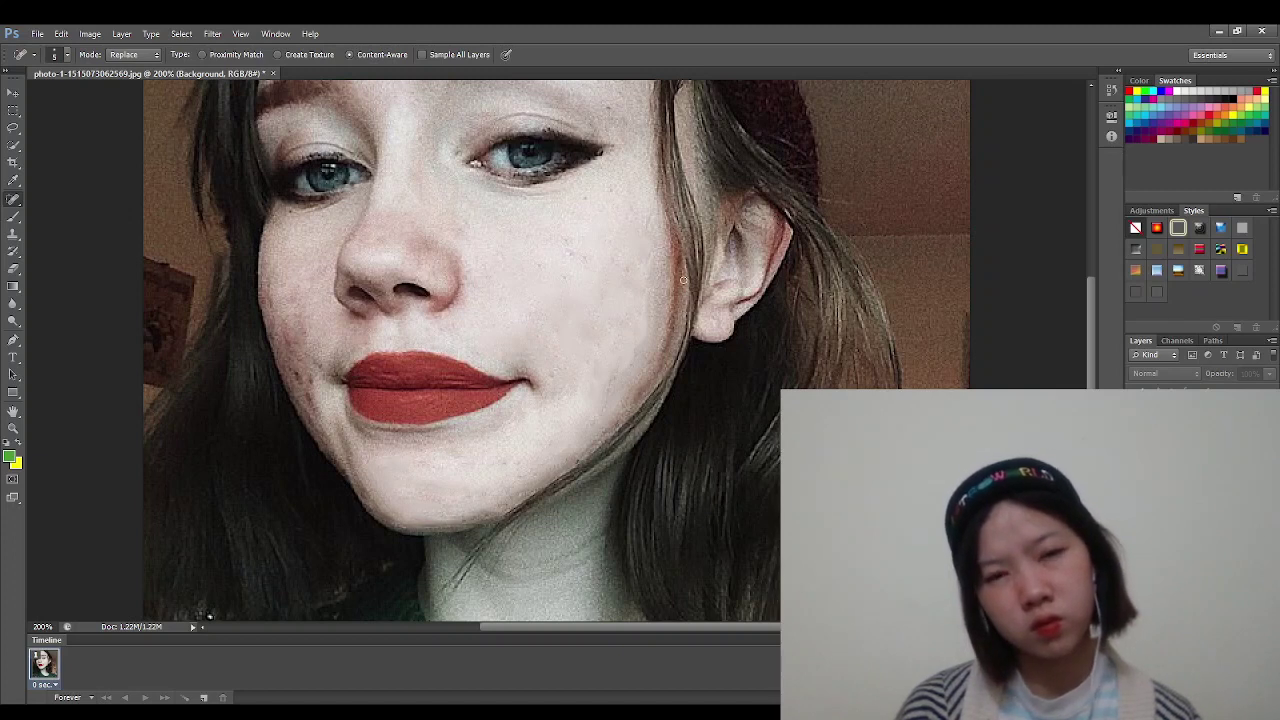
Heal the cheek edge beside the hair and the blemishes across the neck.
{"action": "left_click_drag", "start_coordinate": [679, 307], "coordinate": [672, 329]}
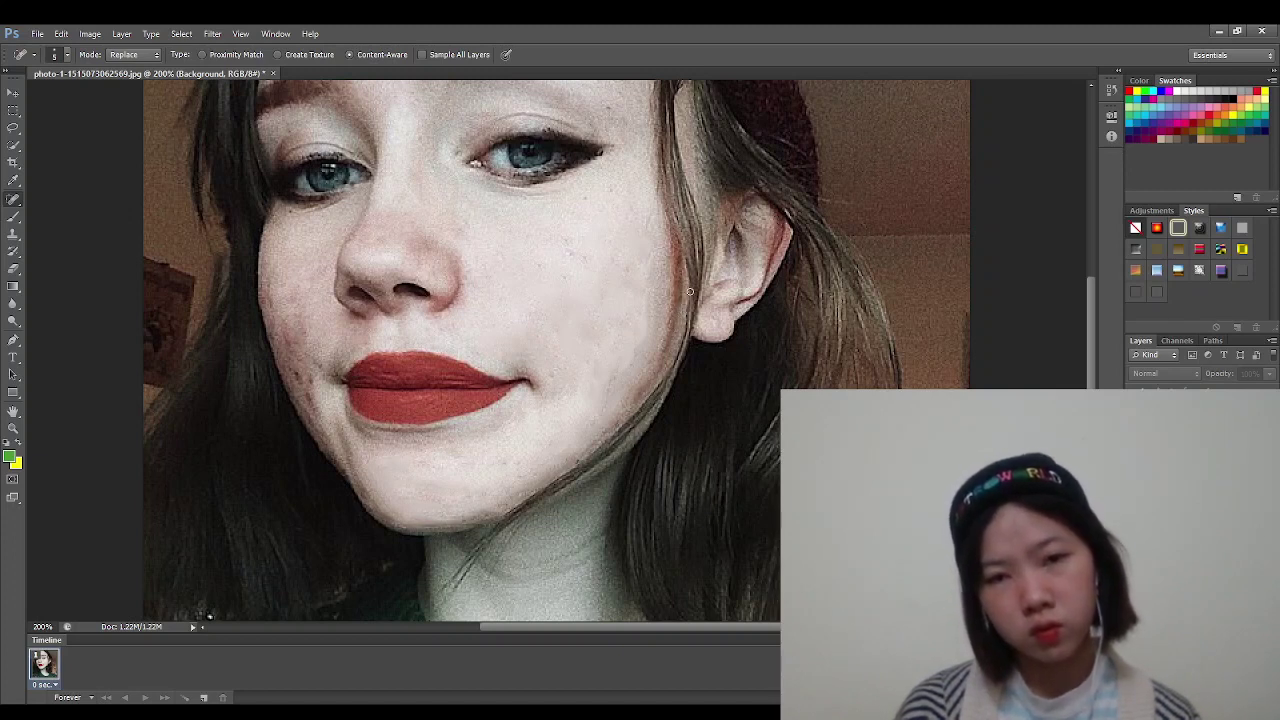
{"action": "left_click_drag", "start_coordinate": [680, 318], "coordinate": [667, 362]}
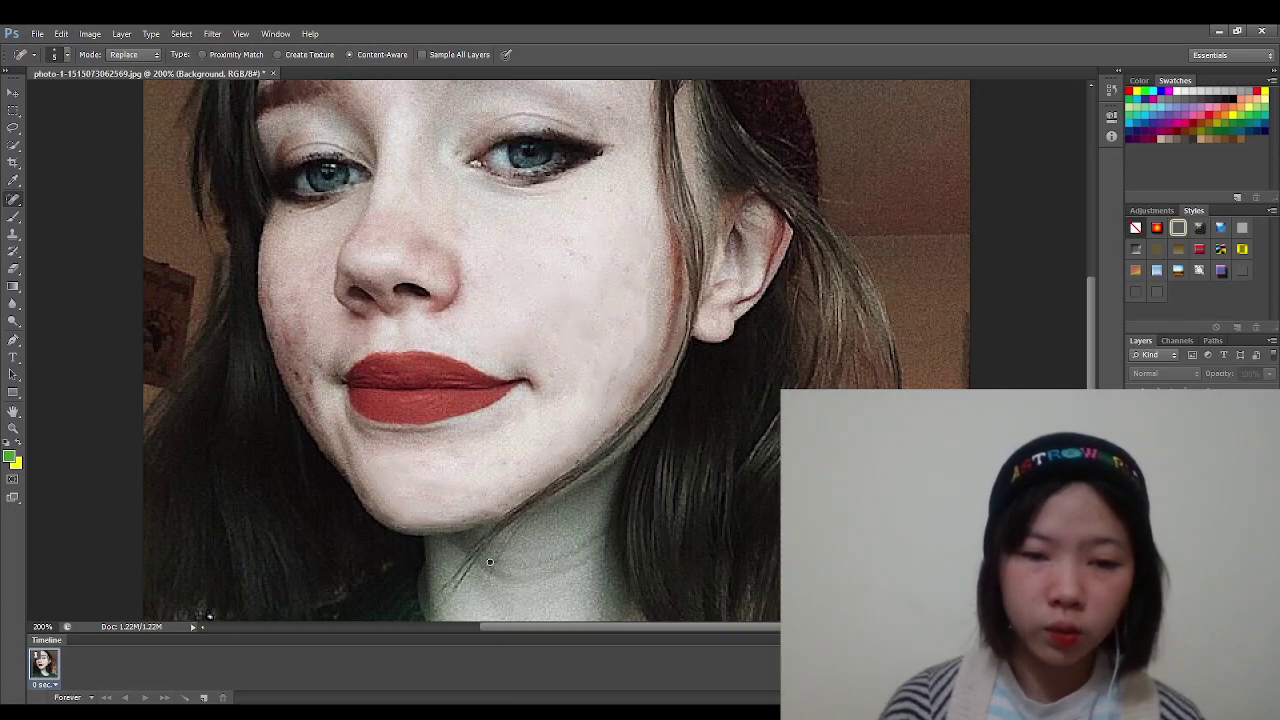
{"action": "mouse_move", "coordinate": [490, 566]}
{"action": "left_mouse_down"}
{"action": "mouse_move", "coordinate": [550, 574]}
{"action": "mouse_move", "coordinate": [594, 546]}
{"action": "left_mouse_up"}
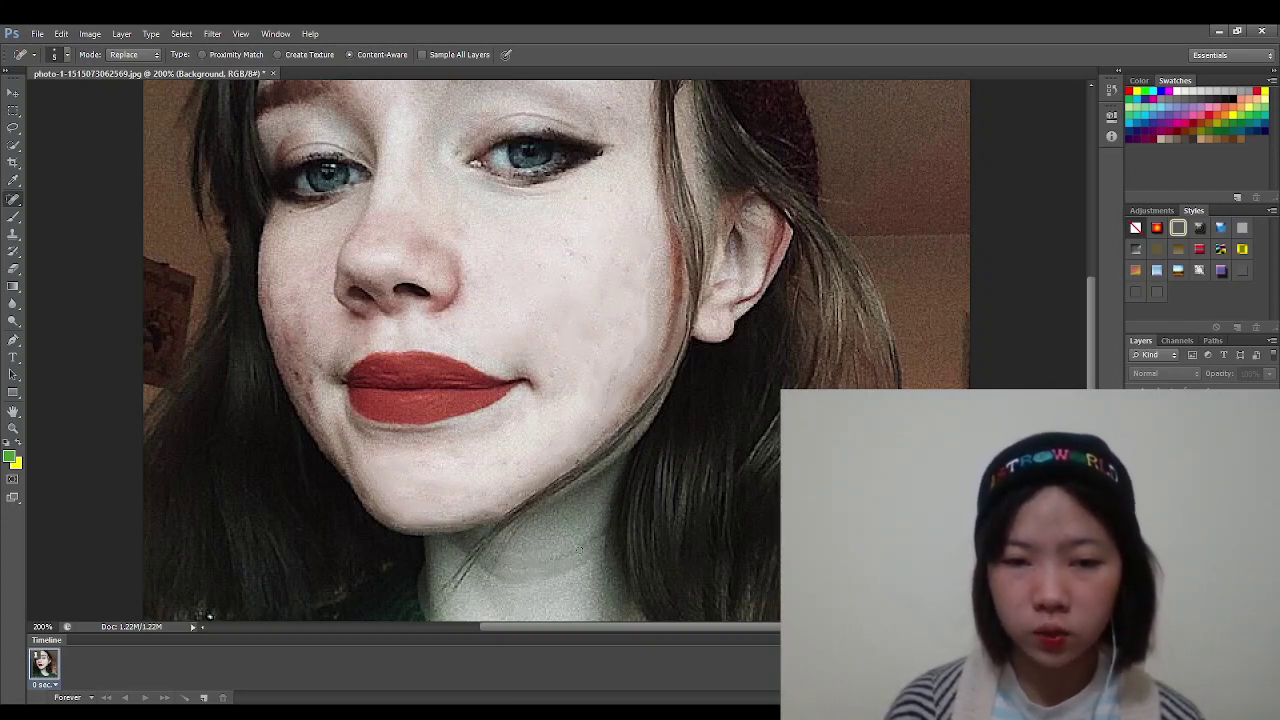
{"action": "left_click_drag", "start_coordinate": [604, 538], "coordinate": [610, 534]}
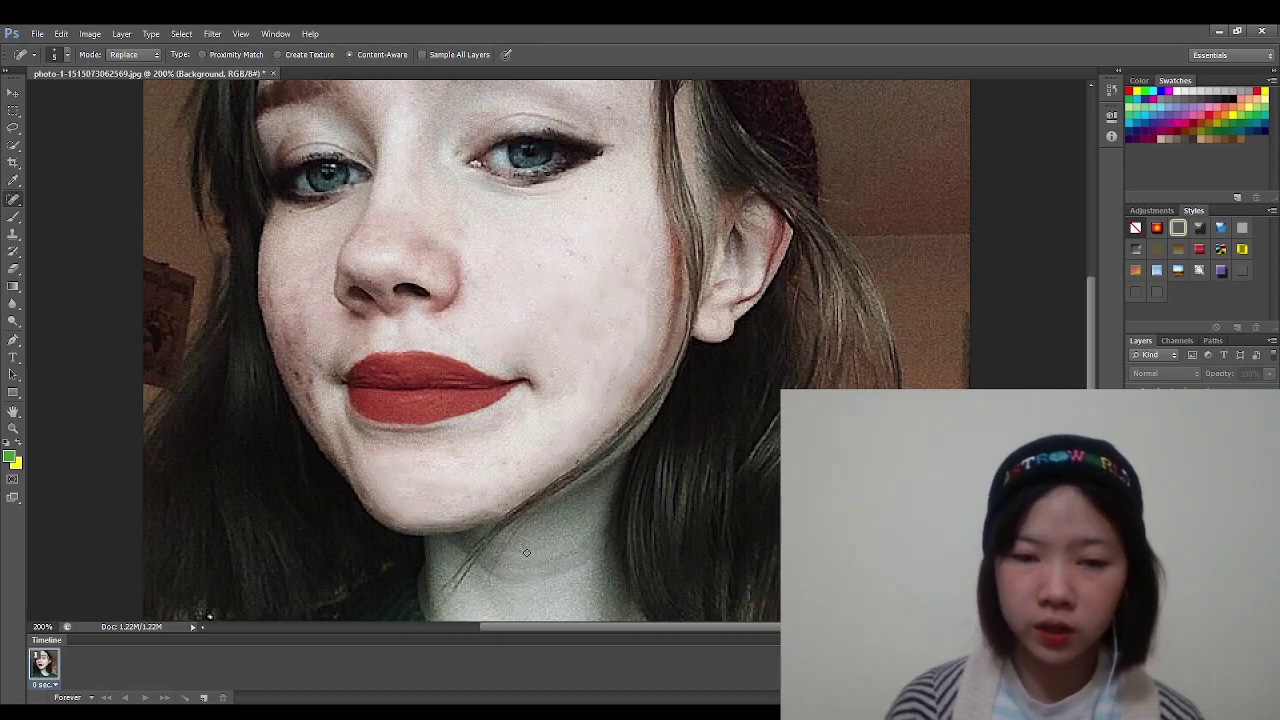
{"action": "left_click_drag", "start_coordinate": [526, 552], "coordinate": [550, 535]}
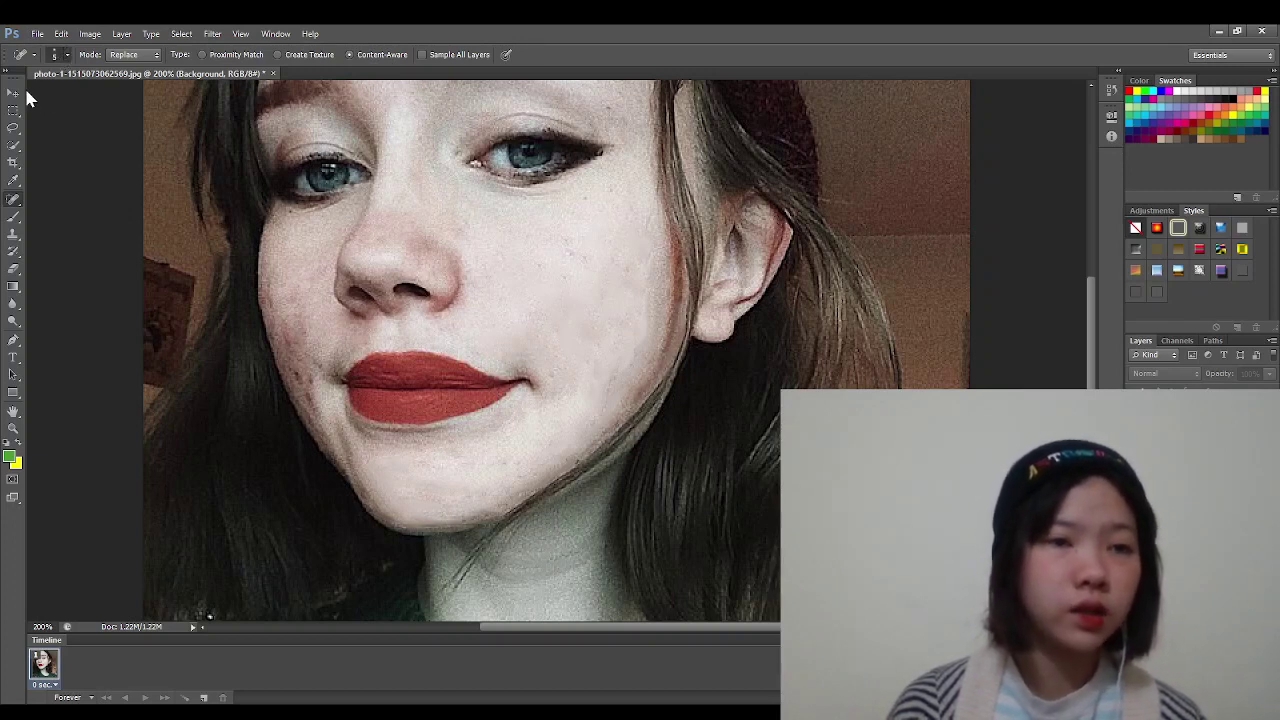
Heal the blemishes and the line running down the neck.
{"action": "left_click", "coordinate": [557, 562]}
{"action": "left_click_drag", "start_coordinate": [557, 562], "coordinate": [575, 568]}
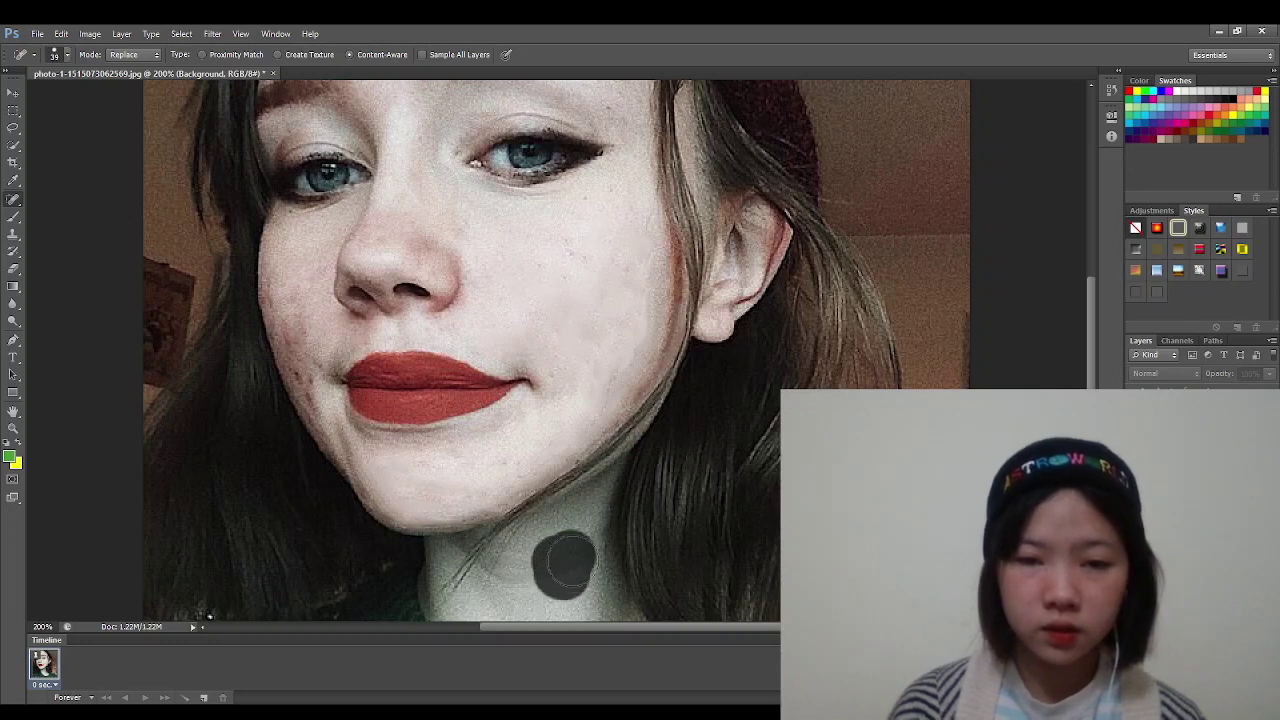
{"action": "left_click", "coordinate": [583, 548]}
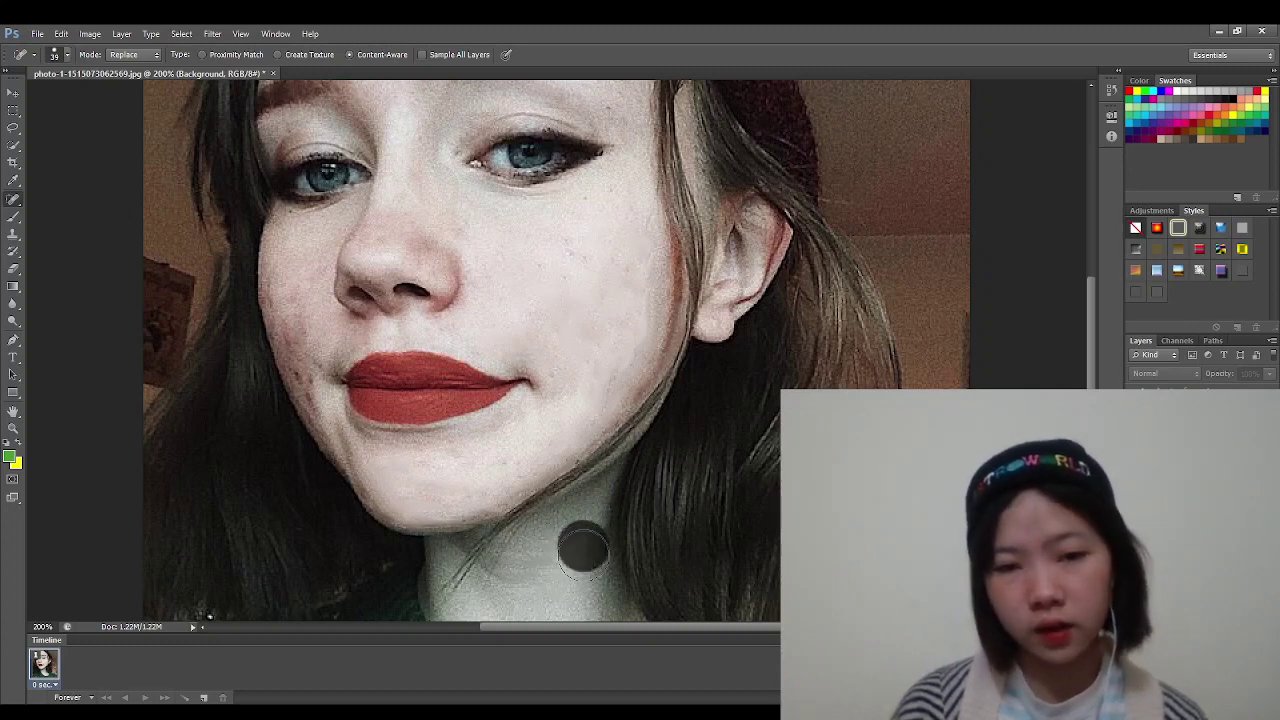
{"action": "left_click_drag", "start_coordinate": [535, 552], "coordinate": [513, 580]}
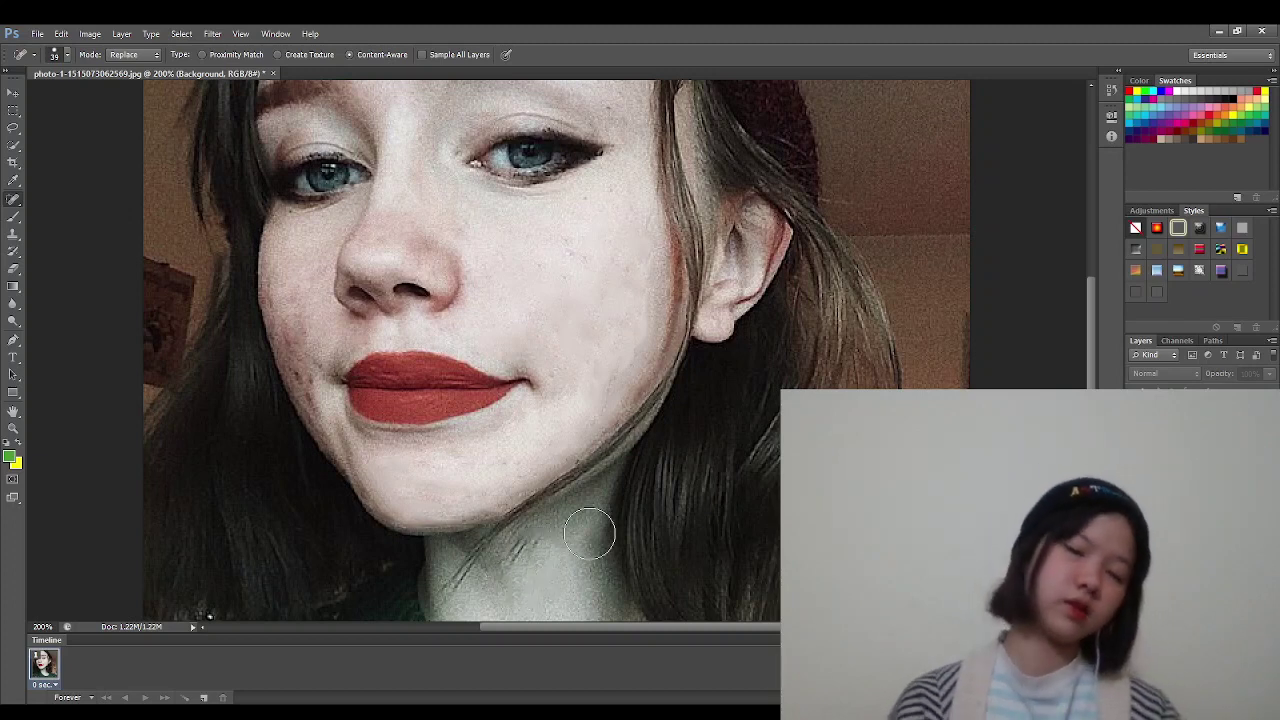
{"action": "left_click_drag", "start_coordinate": [449, 530], "coordinate": [452, 555]}
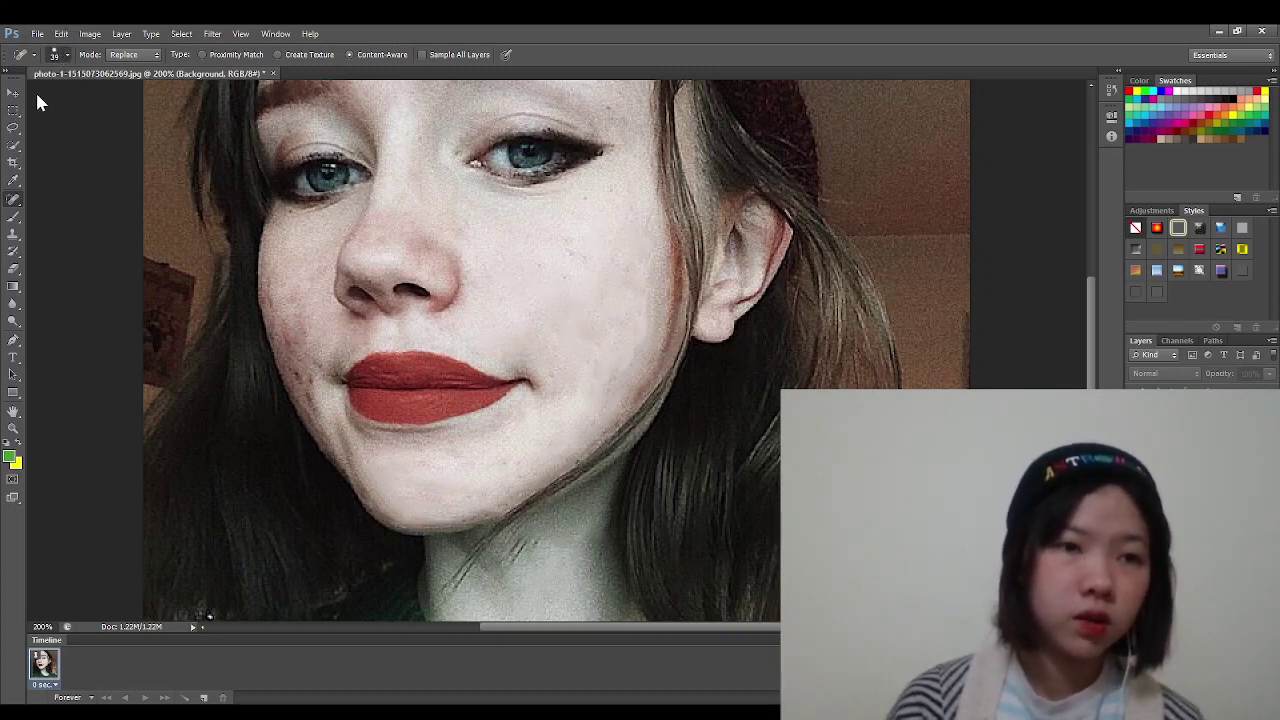
Reduce the brush to size 25, zoom to 300% and remove the hair strand on the neck.
{"action": "key", "text": "bracketleft"}
{"action": "key", "text": "bracketleft"}
{"action": "key", "text": "bracketleft"}
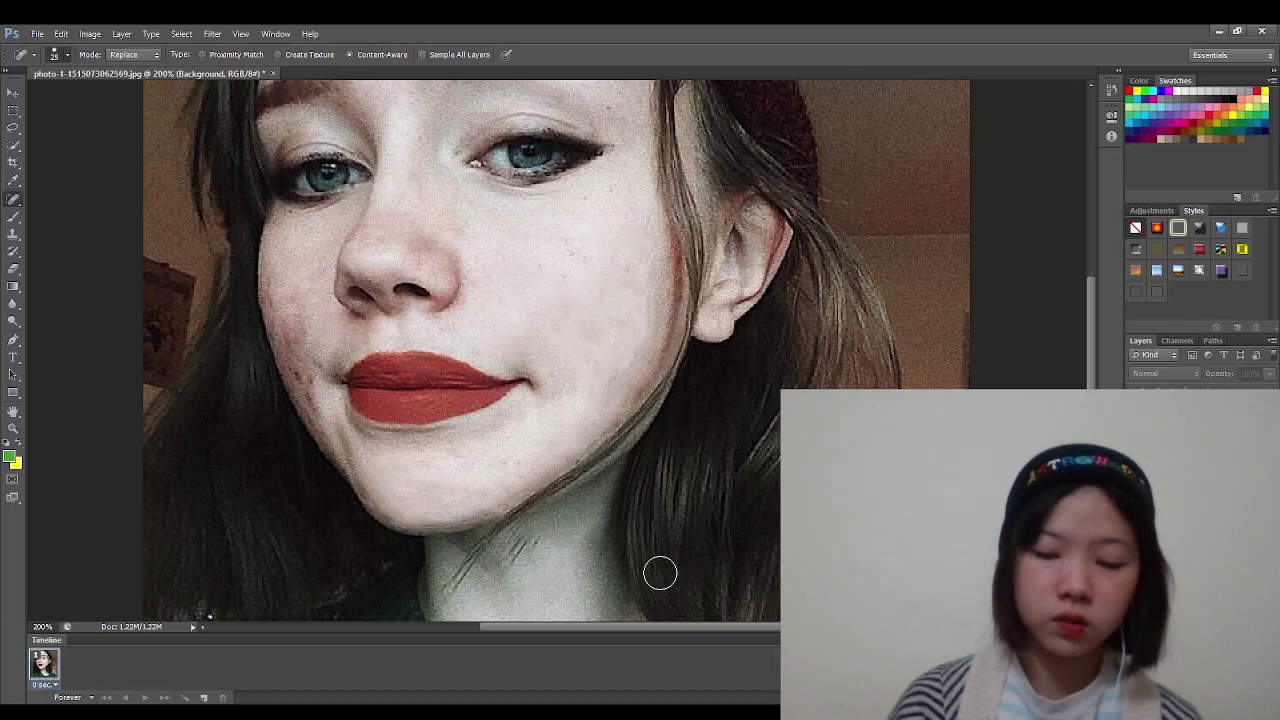
{"action": "key", "text": "ctrl+plus"}
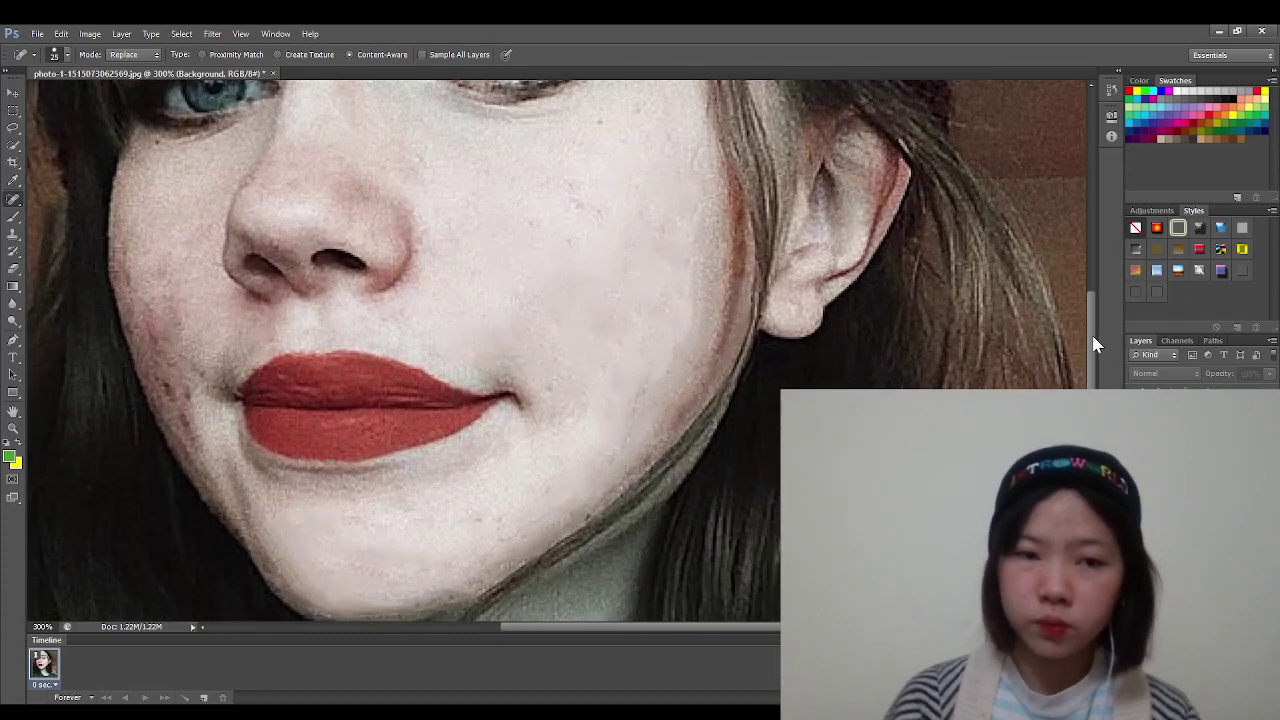
{"action": "left_click_drag", "start_coordinate": [1094, 344], "coordinate": [1091, 376]}
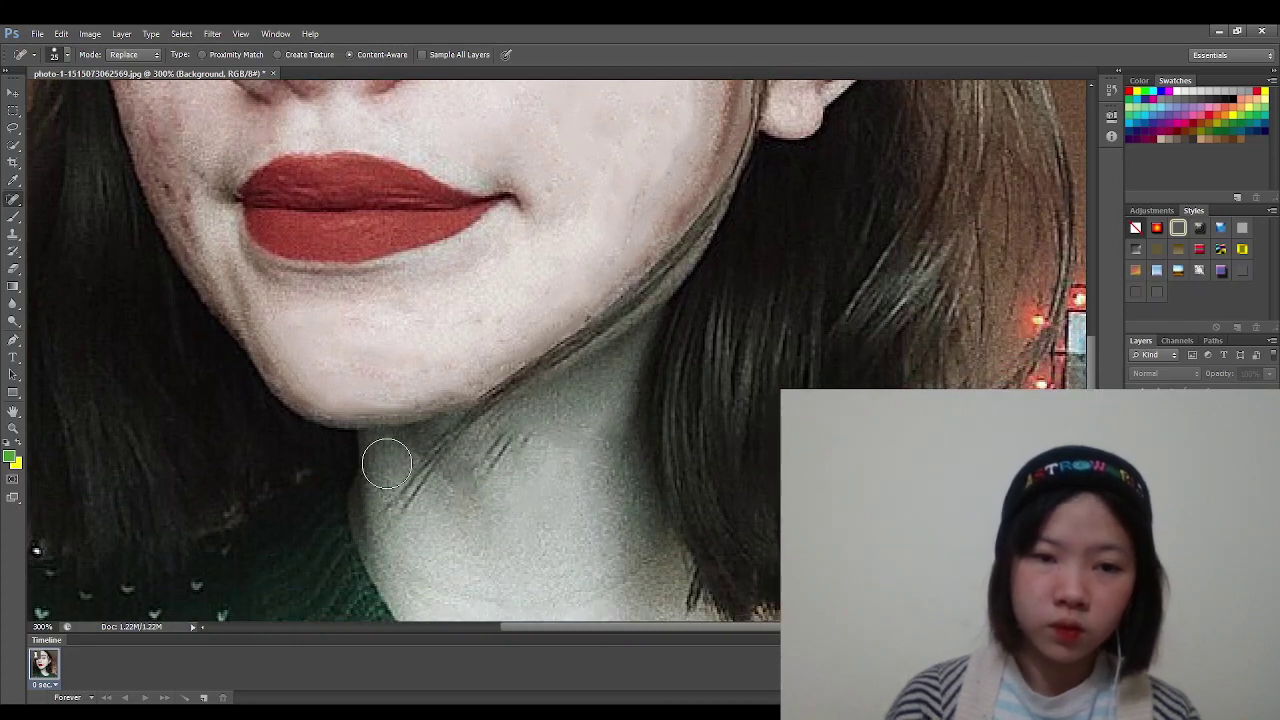
{"action": "left_click_drag", "start_coordinate": [387, 462], "coordinate": [400, 463]}
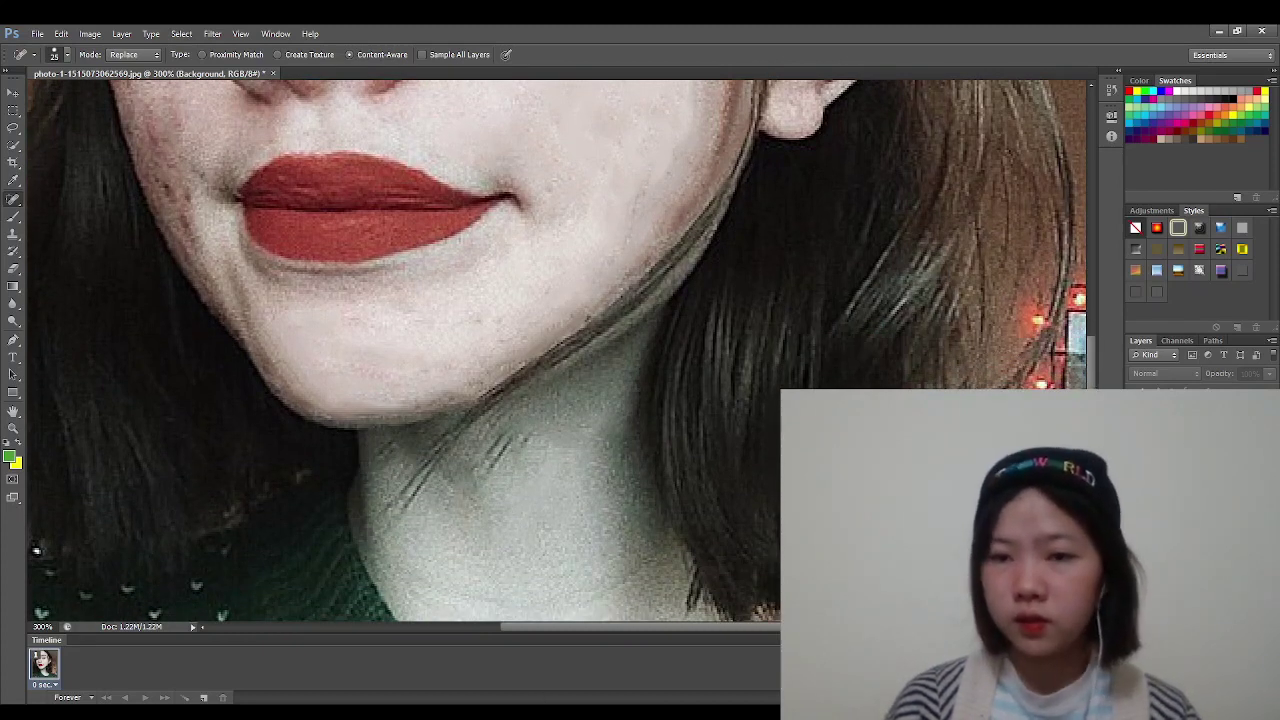
Heal the spots and blemished patch on the left cheek beside the lip corner.
{"action": "scroll", "coordinate": [1038, 339], "scroll_direction": "up", "scroll_amount": 2}
{"action": "scroll", "coordinate": [1038, 339], "scroll_direction": "up", "scroll_amount": 2}
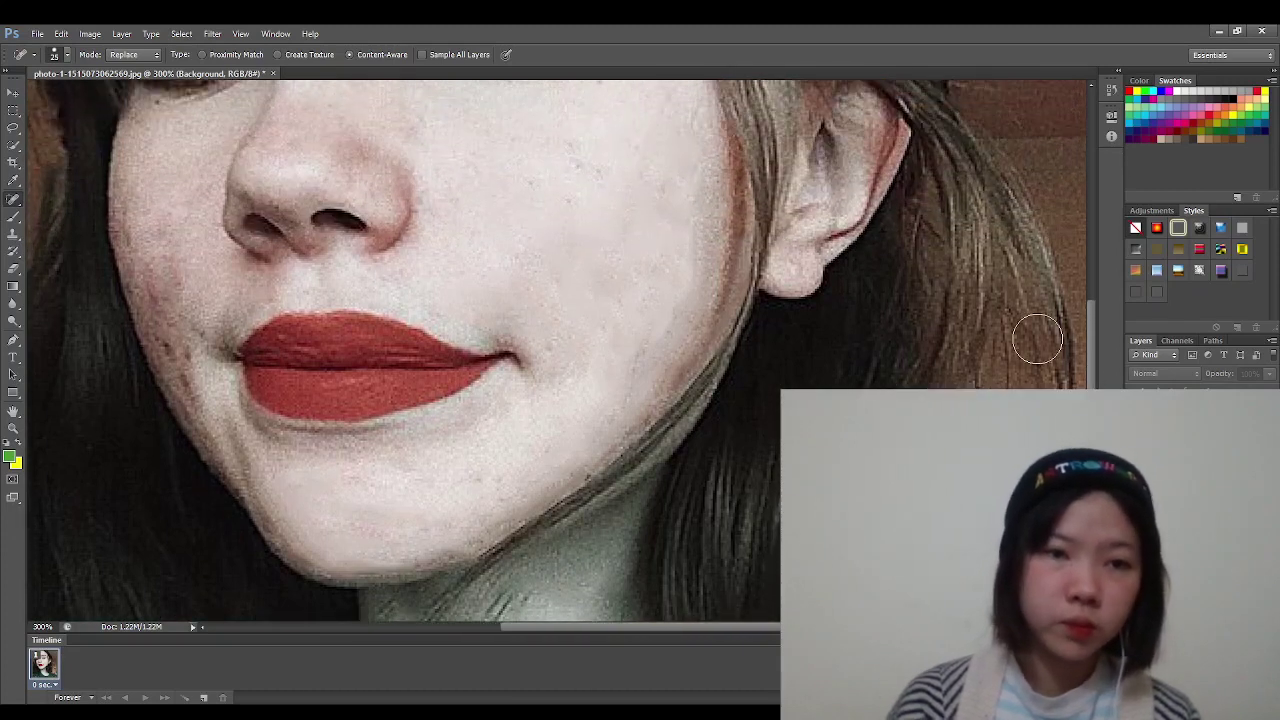
{"action": "left_click", "coordinate": [154, 263]}
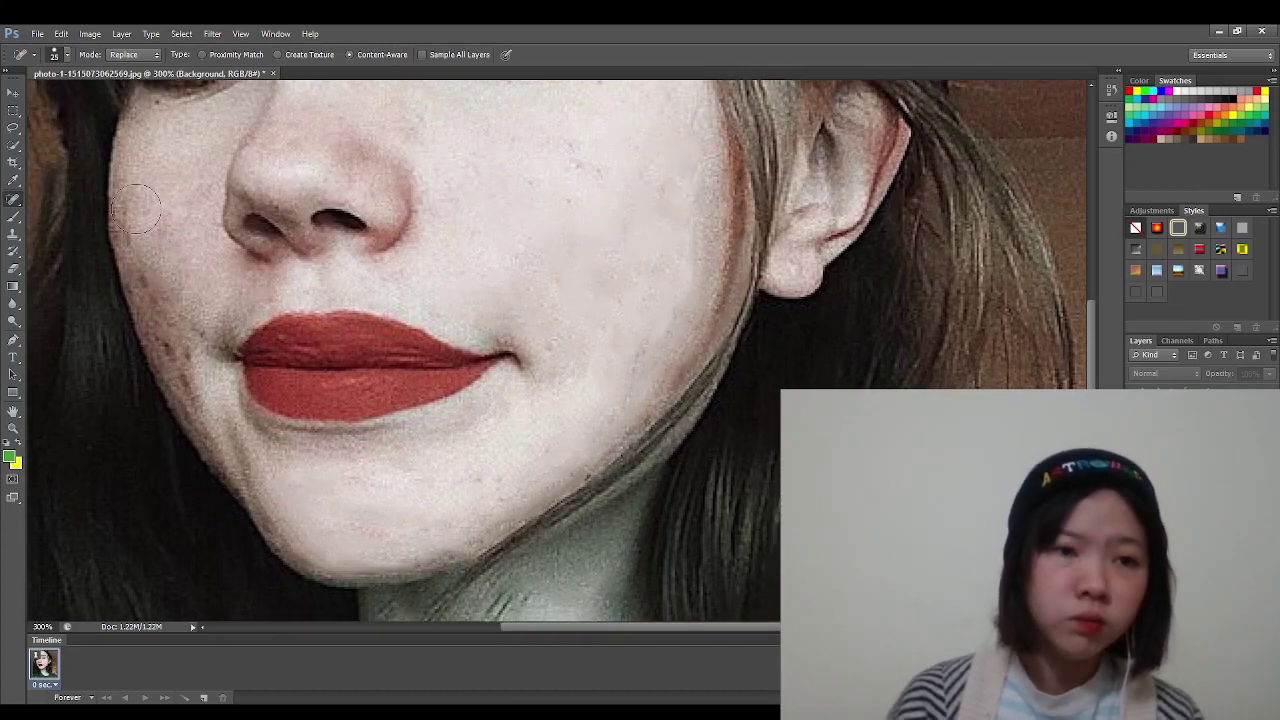
{"action": "left_click", "coordinate": [137, 234]}
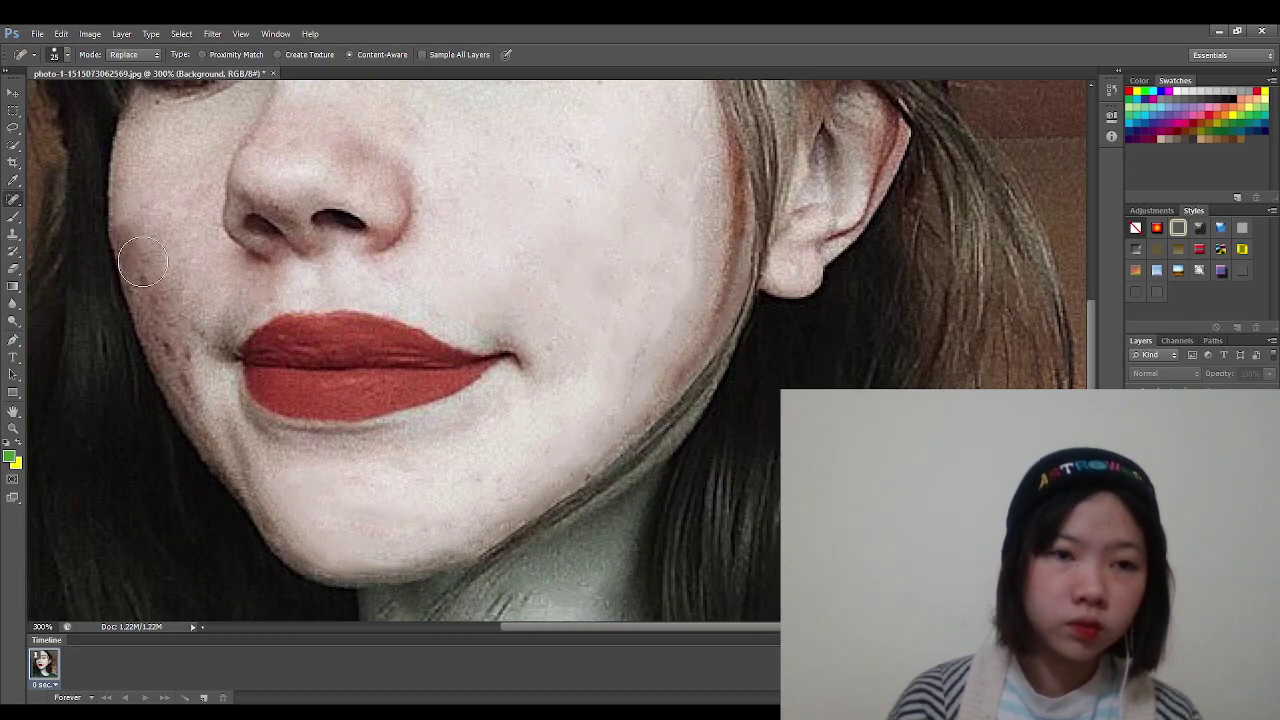
{"action": "left_click", "coordinate": [150, 278]}
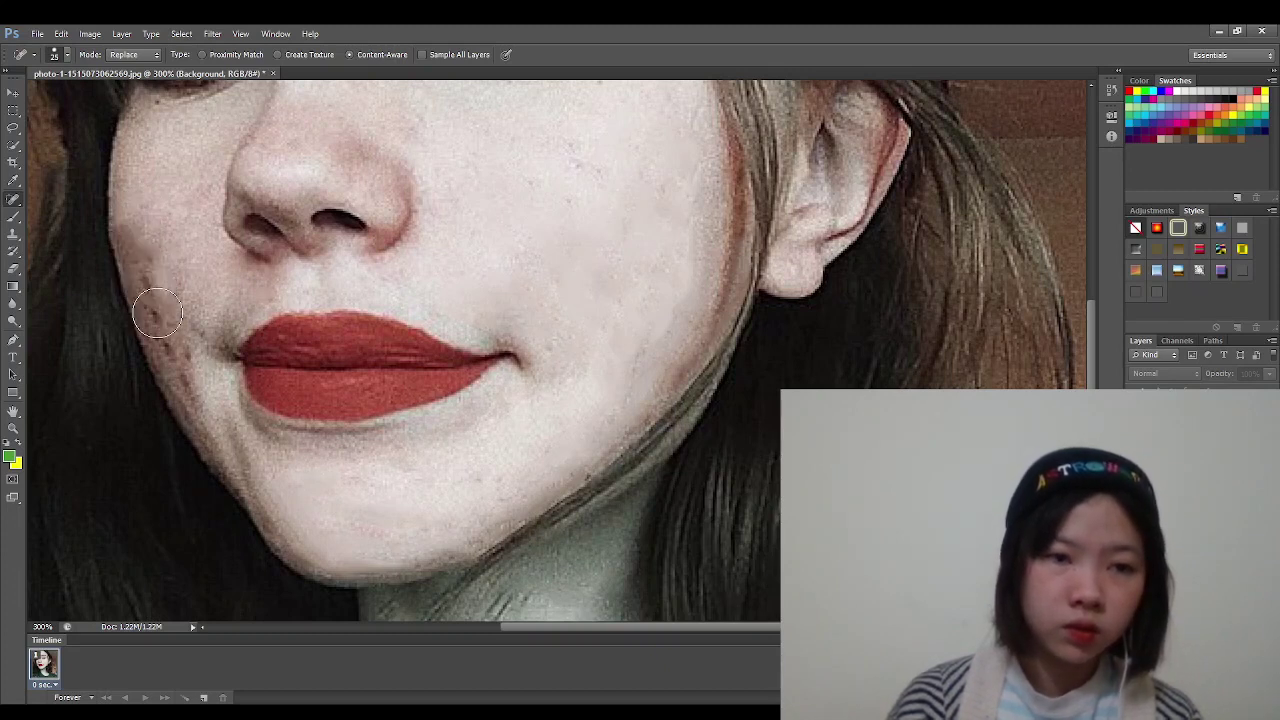
{"action": "left_click", "coordinate": [155, 295]}
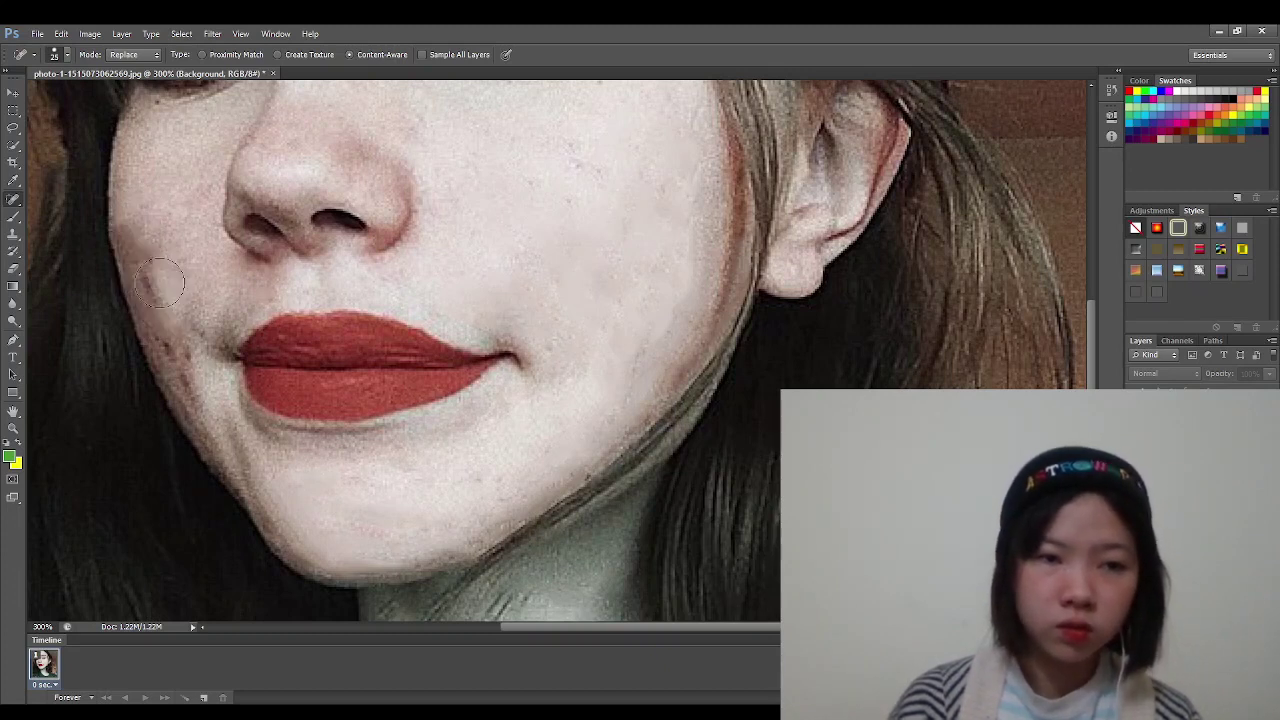
{"action": "left_click", "coordinate": [157, 272]}
{"action": "mouse_move", "coordinate": [160, 265]}
{"action": "left_mouse_down"}
{"action": "mouse_move", "coordinate": [157, 308]}
{"action": "mouse_move", "coordinate": [150, 255]}
{"action": "left_mouse_up"}
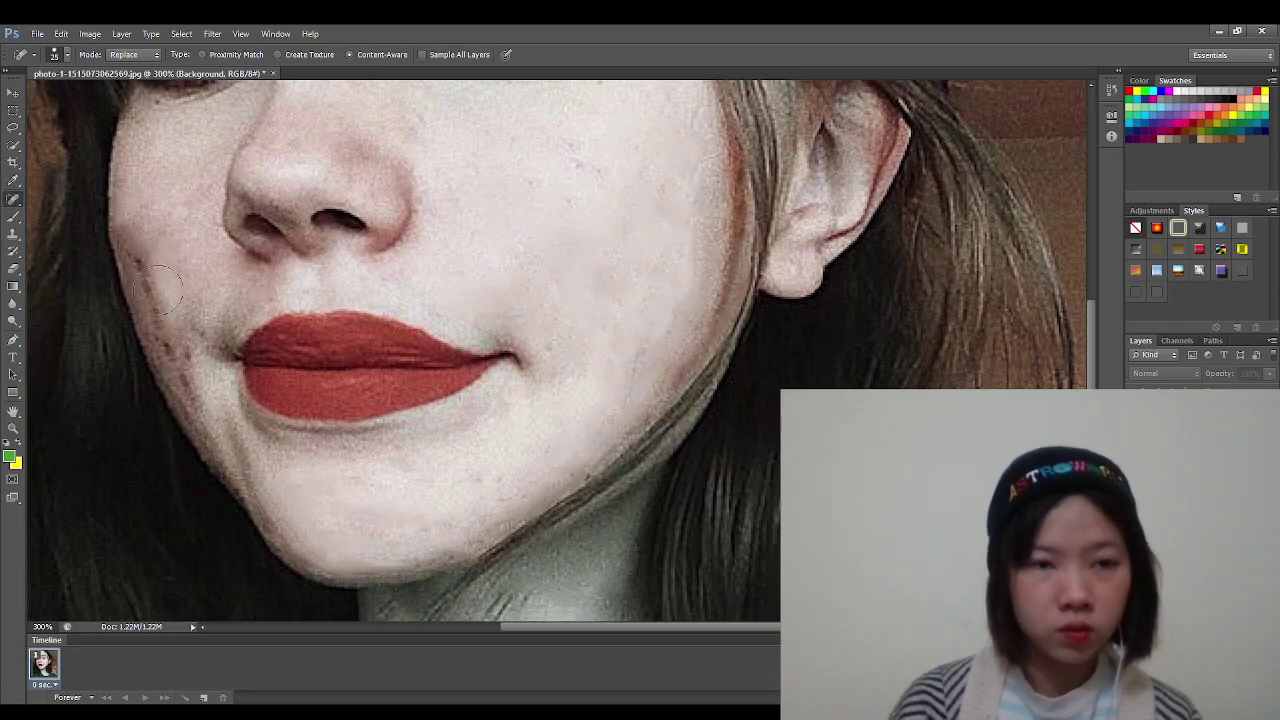
{"action": "left_click_drag", "start_coordinate": [165, 320], "coordinate": [185, 368]}
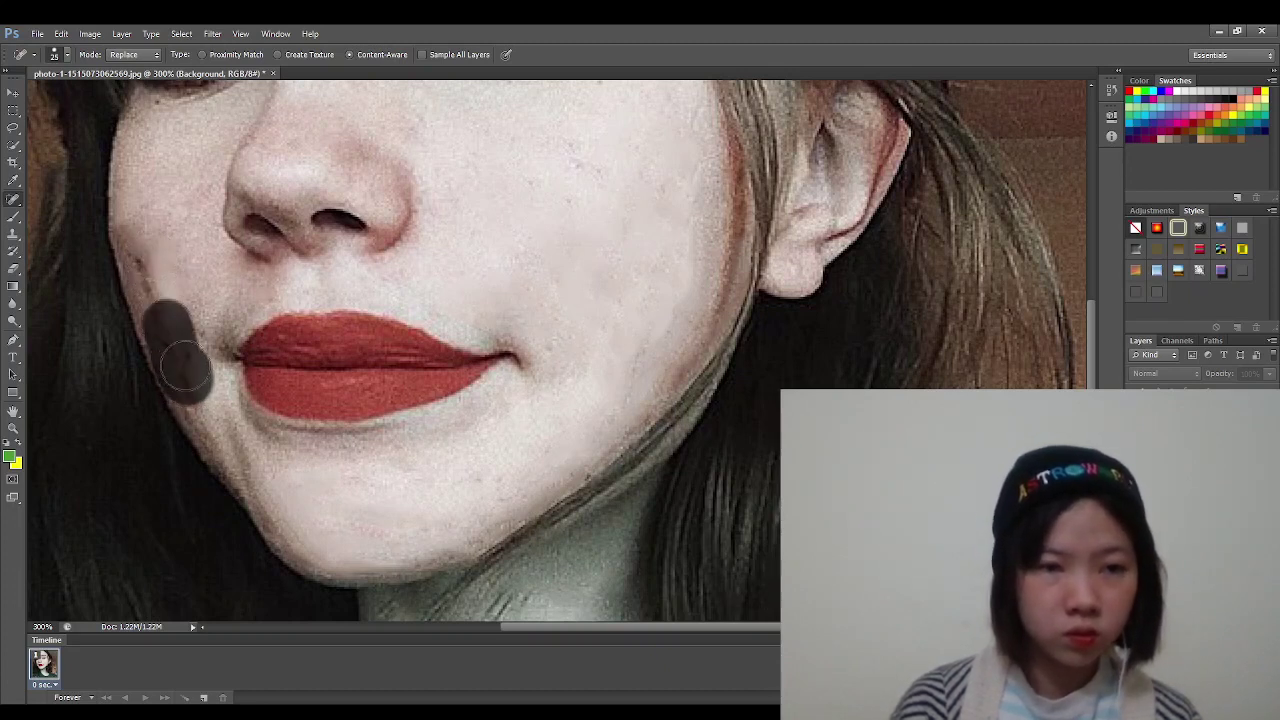
{"action": "mouse_move", "coordinate": [185, 368]}
{"action": "left_mouse_down"}
{"action": "mouse_move", "coordinate": [154, 231]}
{"action": "mouse_move", "coordinate": [144, 234]}
{"action": "left_mouse_up"}
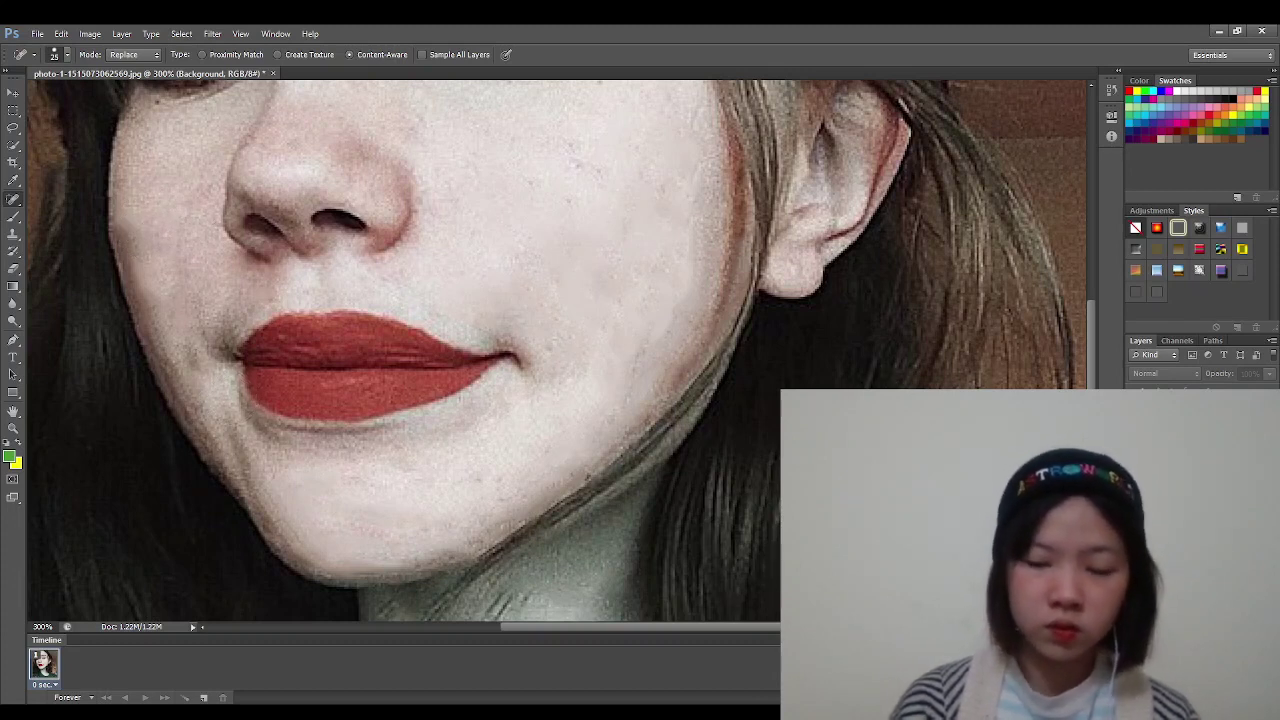
Zoom out to the whole photo and heal the blemishes across the forehead.
{"action": "key", "text": "ctrl+minus"}
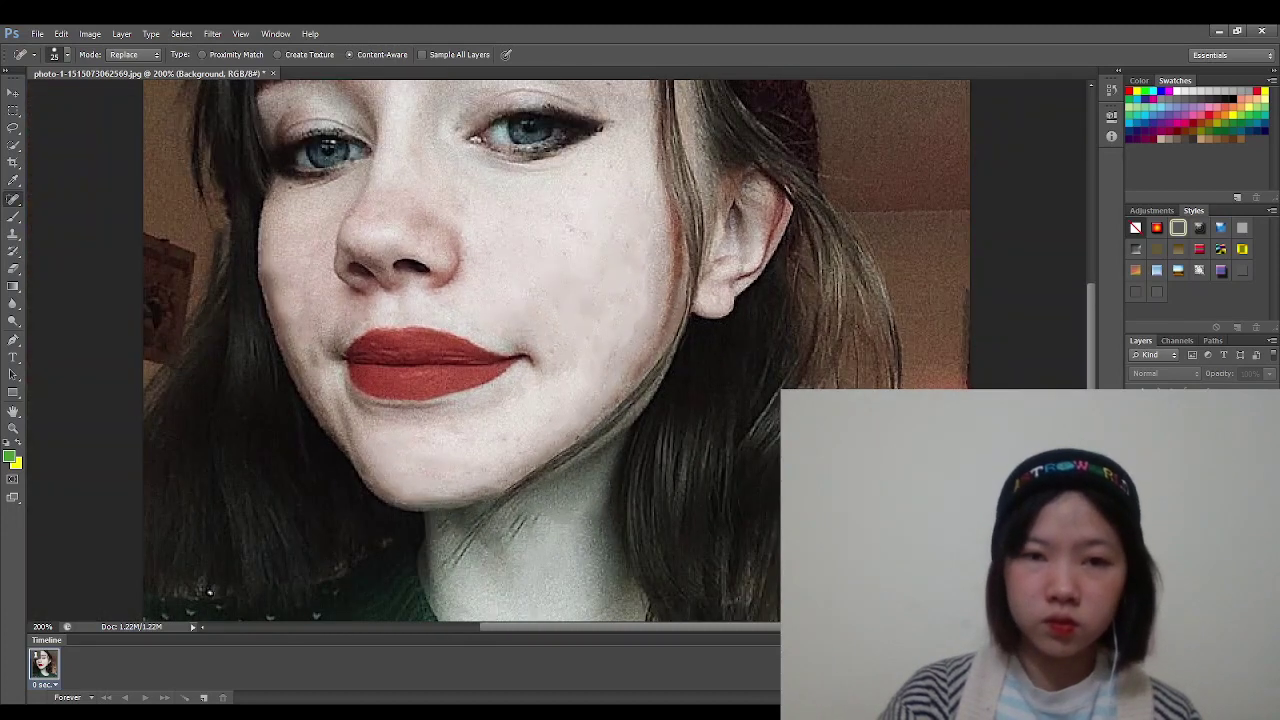
{"action": "key", "text": "ctrl+minus"}
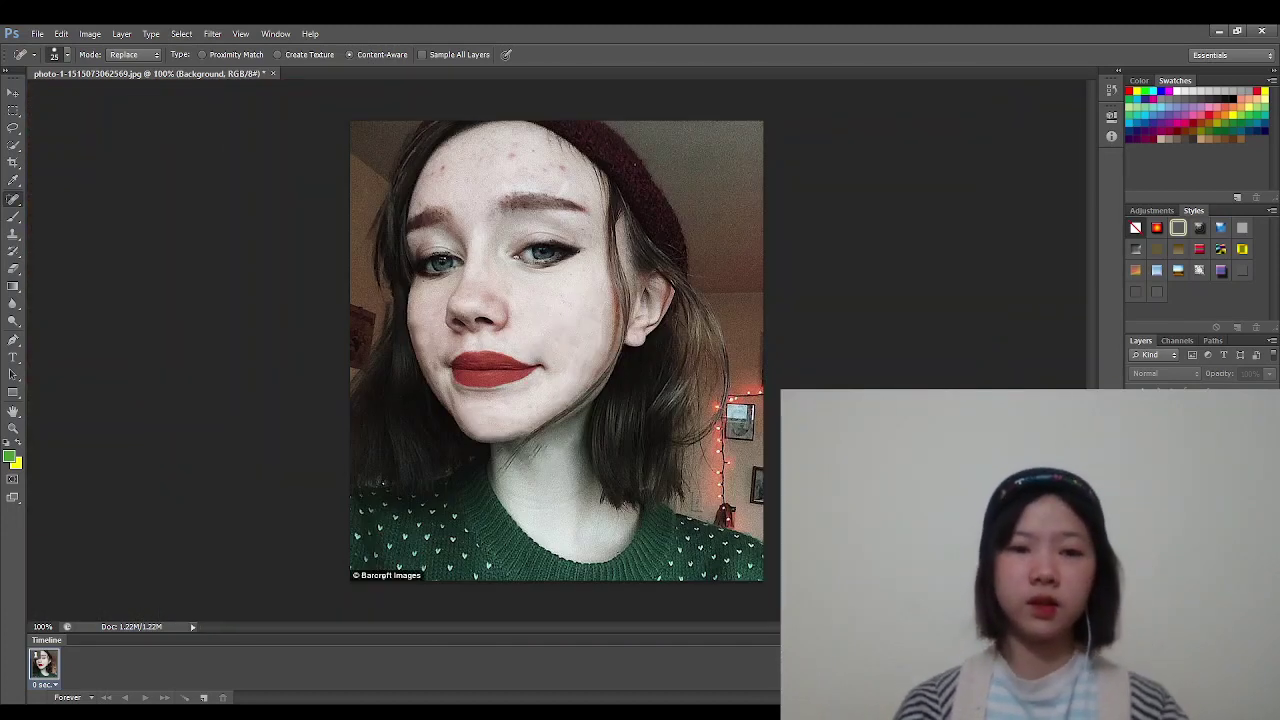
{"action": "left_click", "coordinate": [503, 149]}
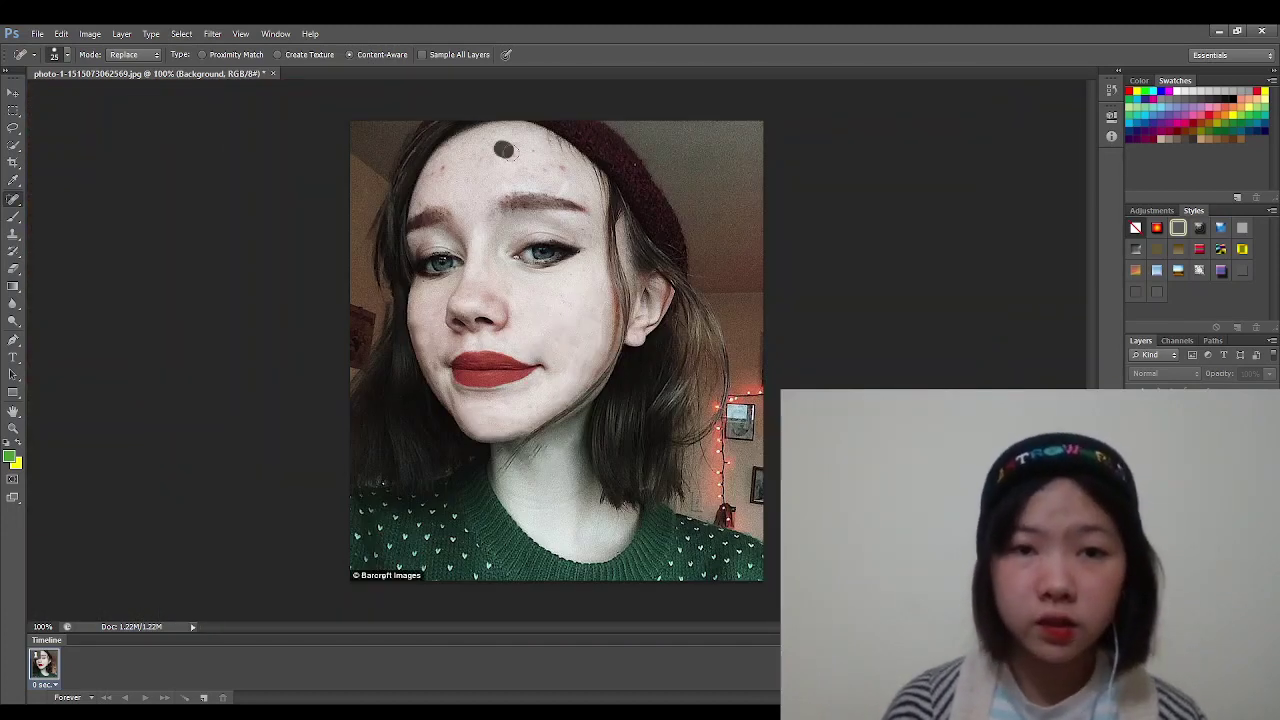
{"action": "left_click_drag", "start_coordinate": [521, 163], "coordinate": [548, 155]}
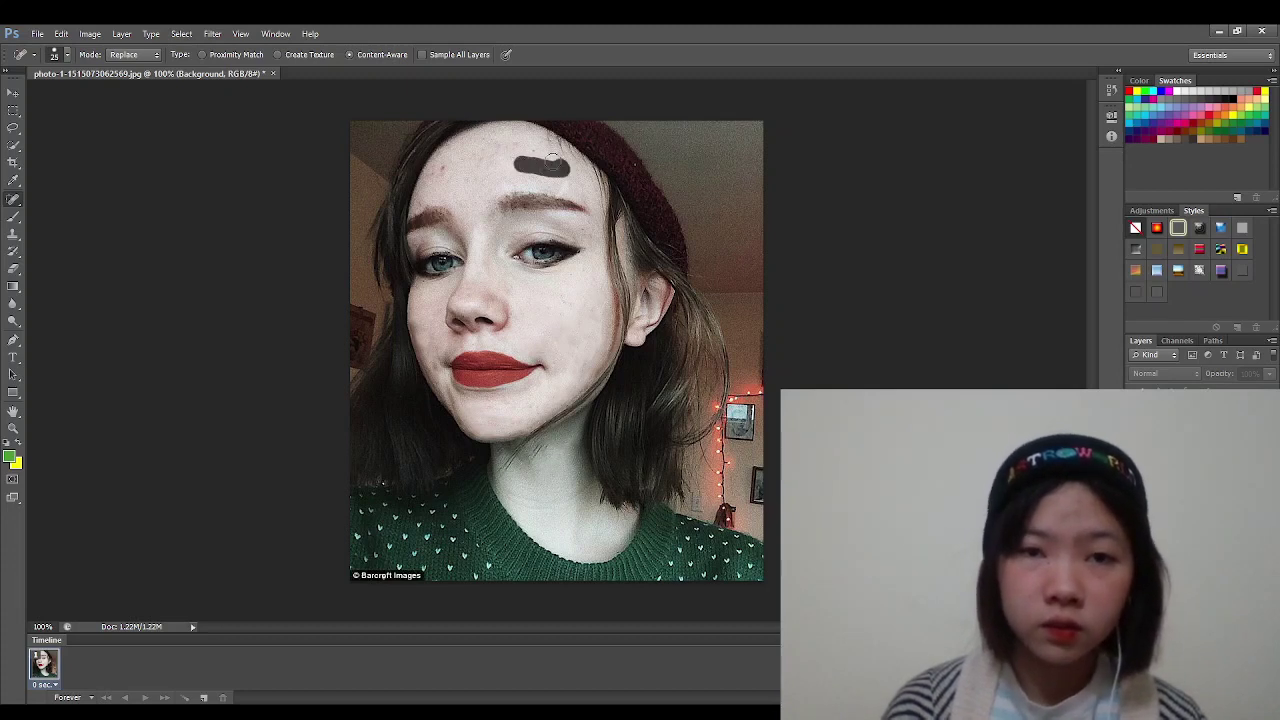
{"action": "mouse_move", "coordinate": [465, 145]}
{"action": "left_mouse_down"}
{"action": "mouse_move", "coordinate": [445, 178]}
{"action": "mouse_move", "coordinate": [507, 164]}
{"action": "mouse_move", "coordinate": [518, 146]}
{"action": "mouse_move", "coordinate": [508, 166]}
{"action": "mouse_move", "coordinate": [525, 181]}
{"action": "left_mouse_up"}
{"action": "left_click", "coordinate": [491, 165]}
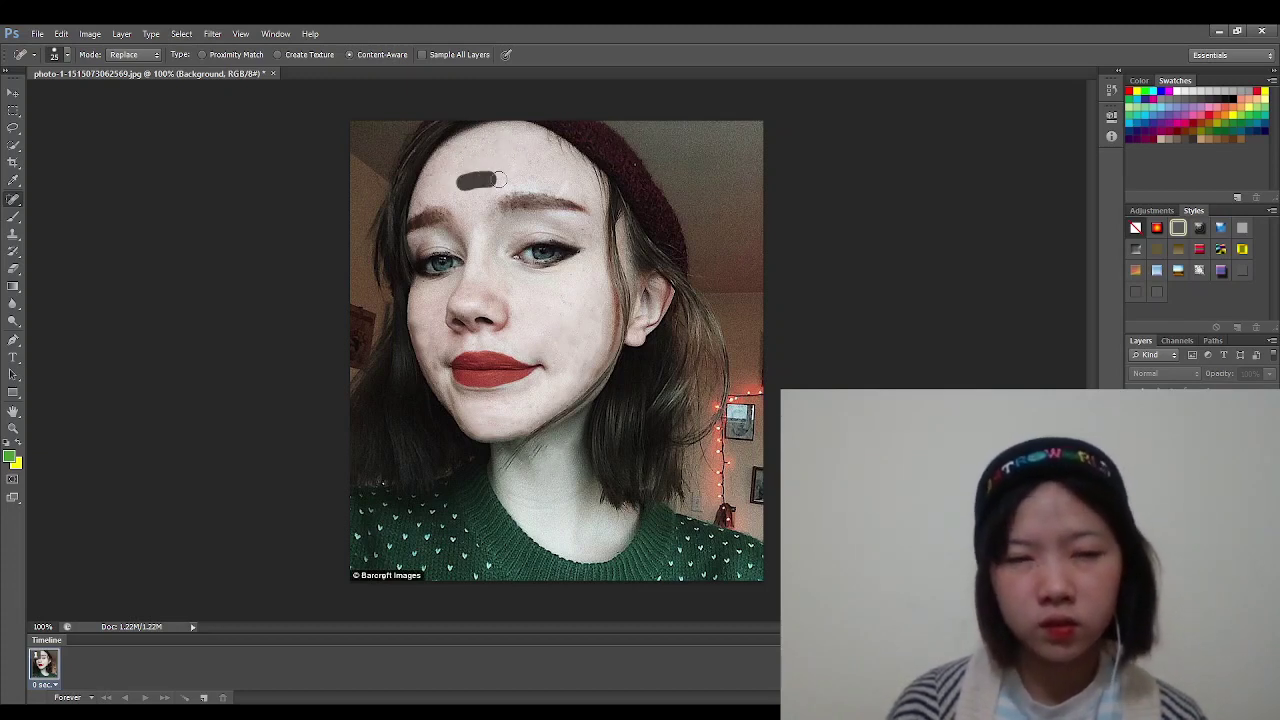
Heal the remaining upper-forehead marks and the last chin blemish.
{"action": "left_click", "coordinate": [436, 177]}
{"action": "mouse_move", "coordinate": [436, 177]}
{"action": "left_mouse_down"}
{"action": "mouse_move", "coordinate": [489, 181]}
{"action": "mouse_move", "coordinate": [521, 165]}
{"action": "mouse_move", "coordinate": [556, 181]}
{"action": "left_mouse_up"}
{"action": "left_click_drag", "start_coordinate": [494, 152], "coordinate": [545, 157]}
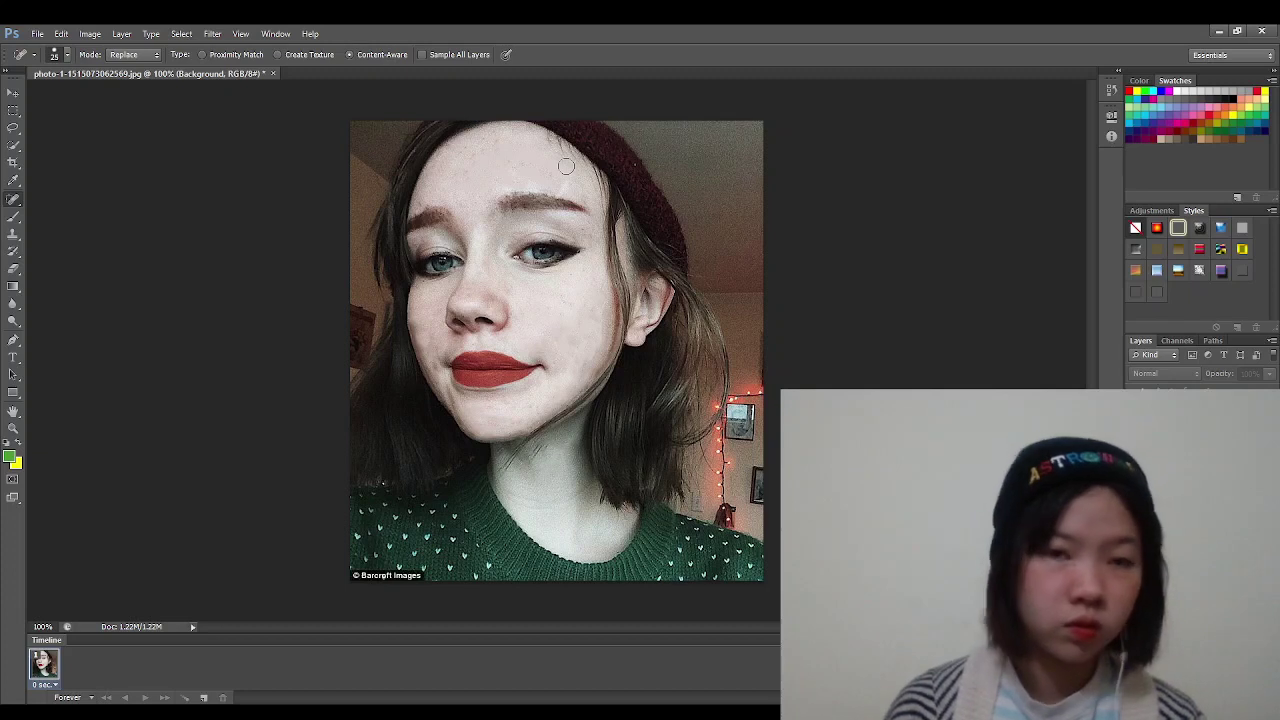
{"action": "left_click_drag", "start_coordinate": [478, 158], "coordinate": [424, 197]}
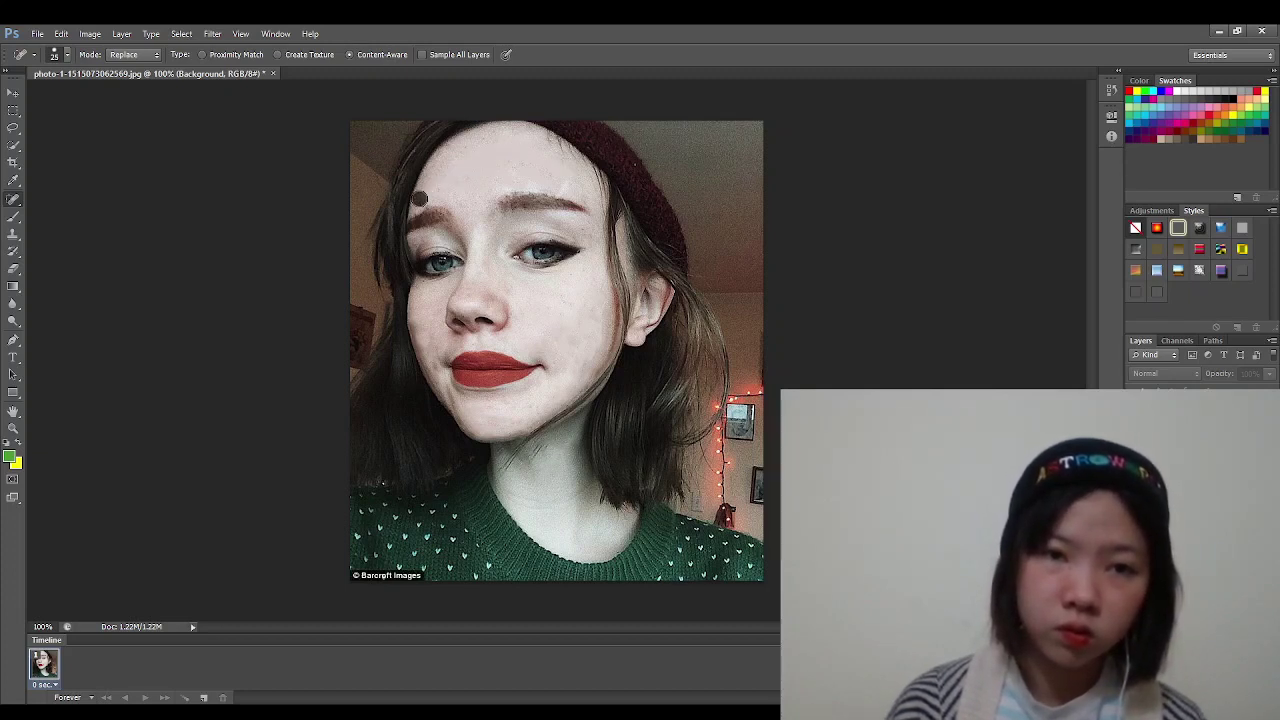
{"action": "left_click_drag", "start_coordinate": [442, 160], "coordinate": [495, 140]}
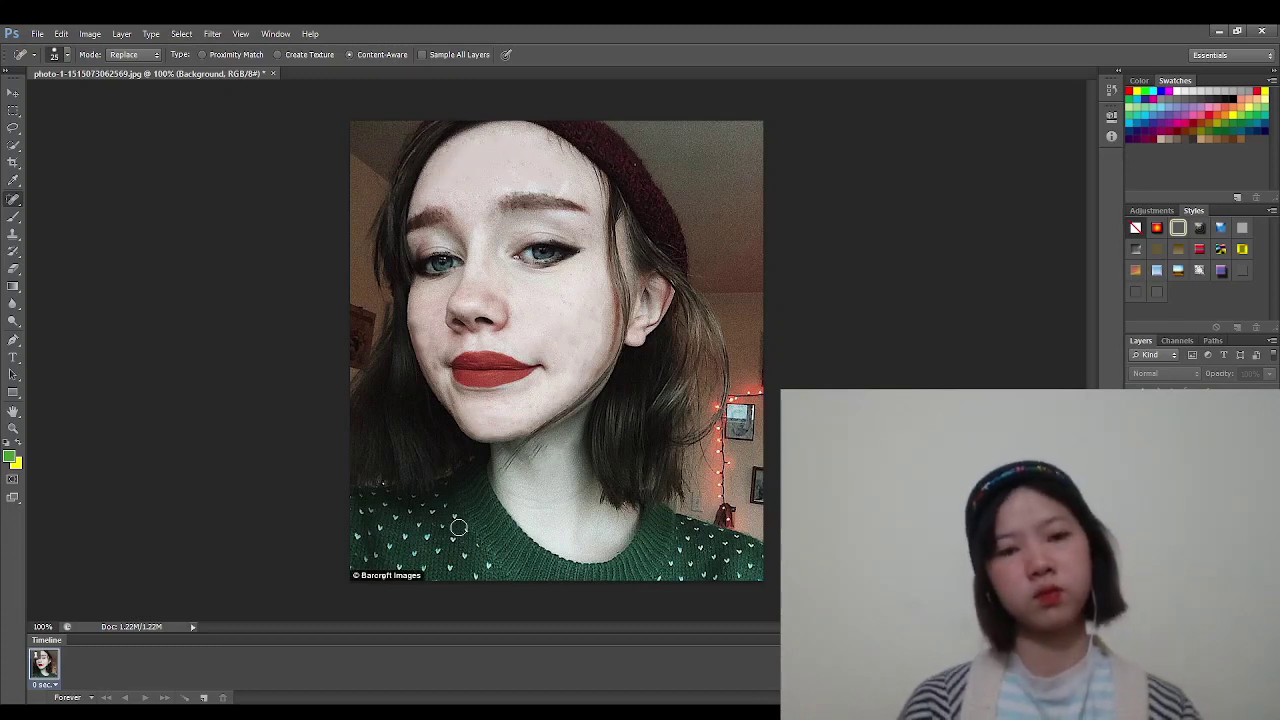
{"action": "left_click", "coordinate": [491, 406]}
{"action": "left_click_drag", "start_coordinate": [491, 406], "coordinate": [504, 404]}
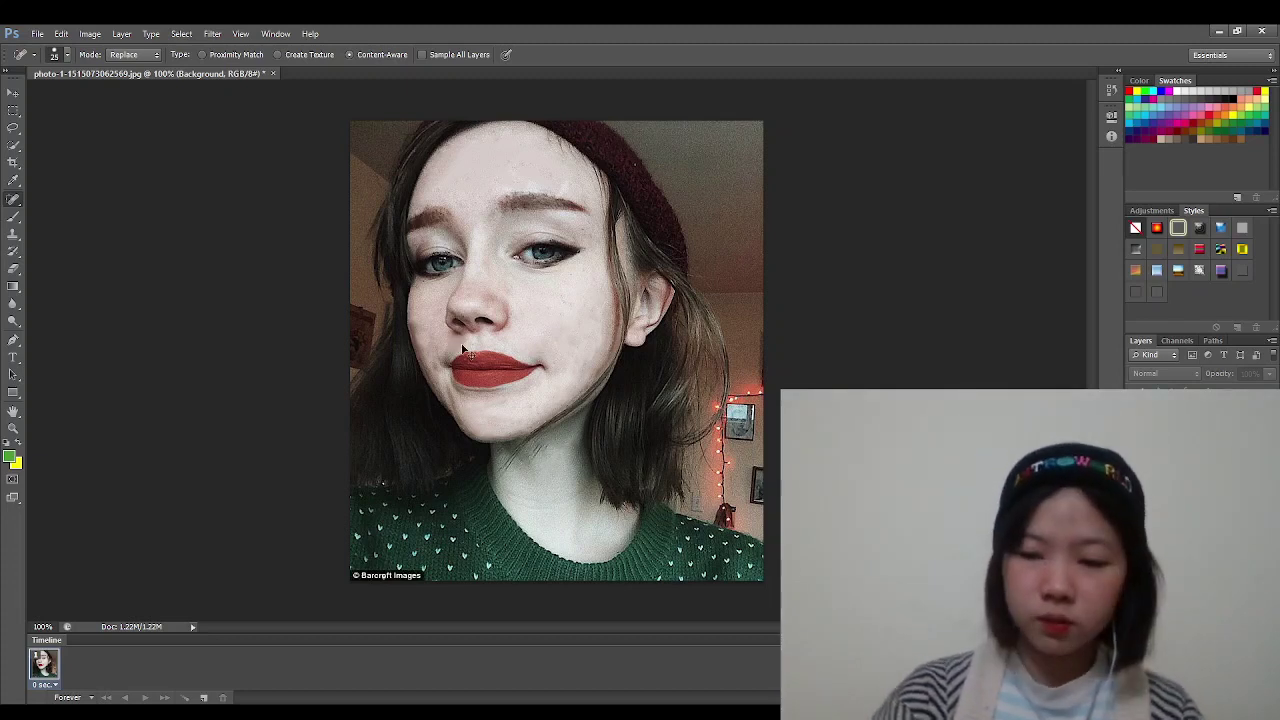
Heal the remaining spots on the left cheek beside the nose, then zoom back out.
{"action": "scroll", "coordinate": [463, 348], "scroll_direction": "up", "scroll_amount": 1}
{"action": "scroll", "coordinate": [463, 348], "scroll_direction": "up", "scroll_amount": 1}
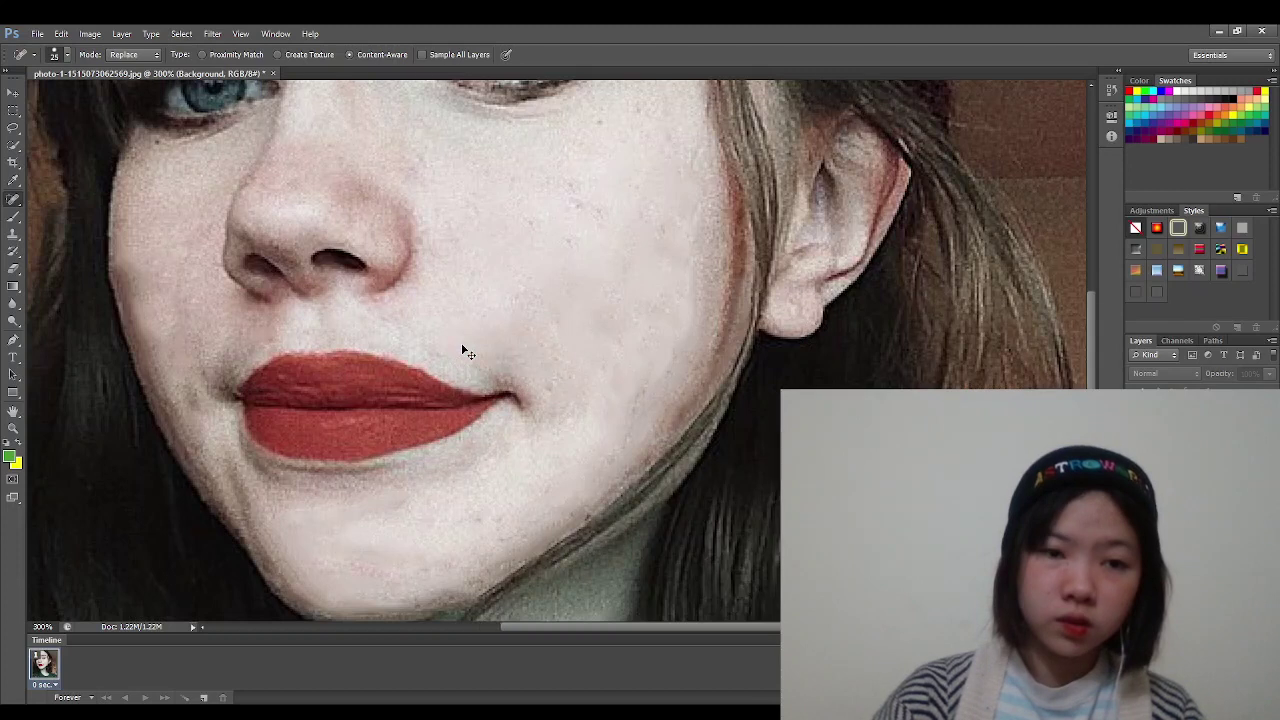
{"action": "left_click", "coordinate": [158, 266]}
{"action": "mouse_move", "coordinate": [158, 266]}
{"action": "left_mouse_down"}
{"action": "mouse_move", "coordinate": [149, 227]}
{"action": "mouse_move", "coordinate": [150, 300]}
{"action": "left_mouse_up"}
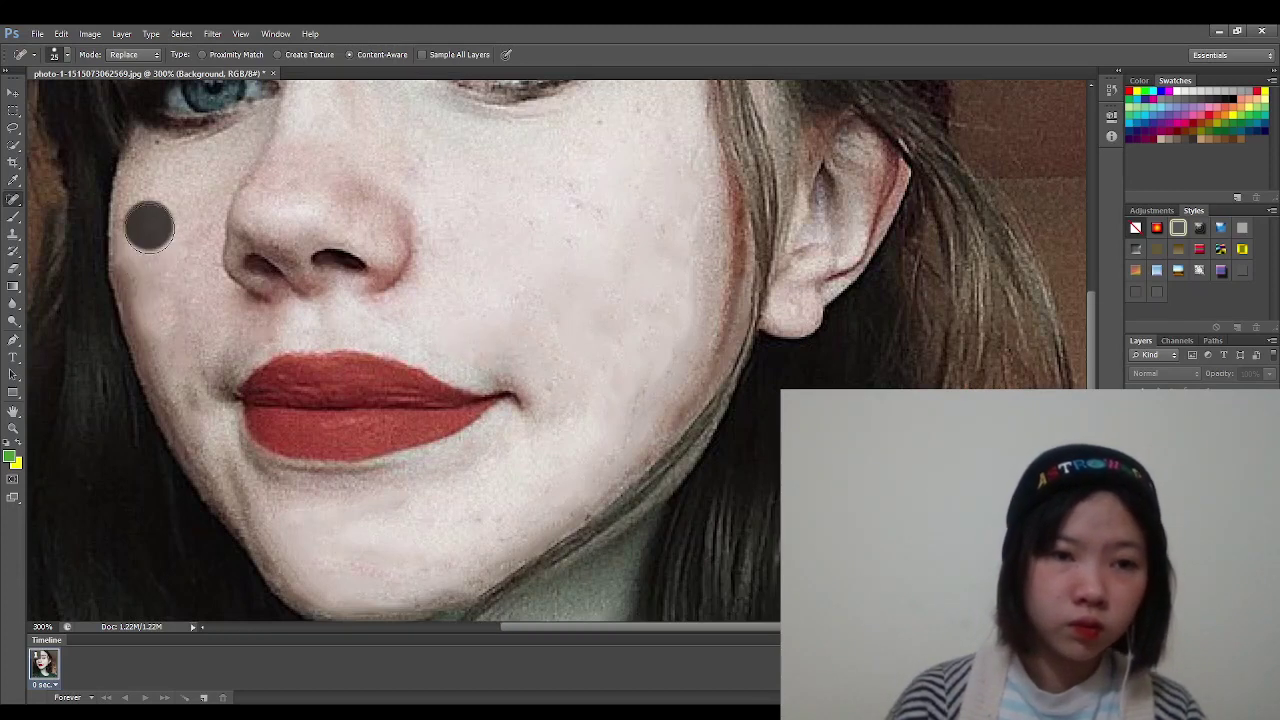
{"action": "left_click", "coordinate": [182, 258]}
{"action": "left_click_drag", "start_coordinate": [182, 258], "coordinate": [180, 330]}
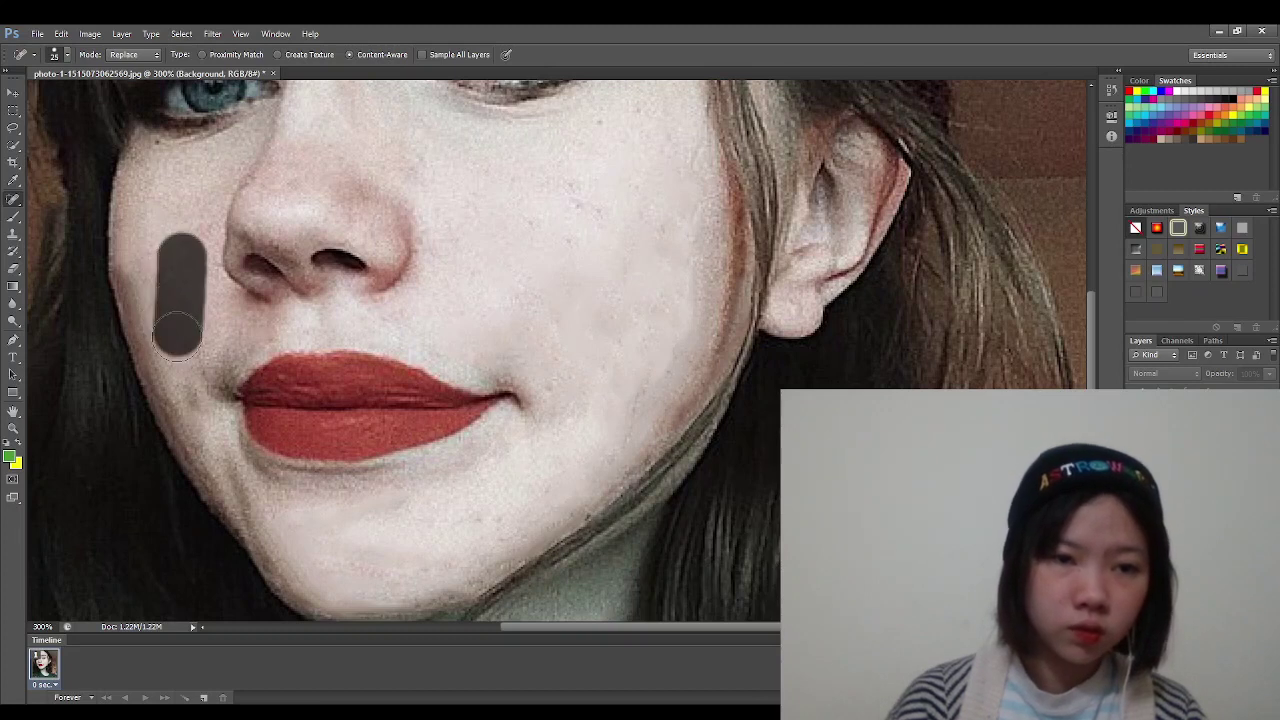
{"action": "left_click", "coordinate": [160, 218]}
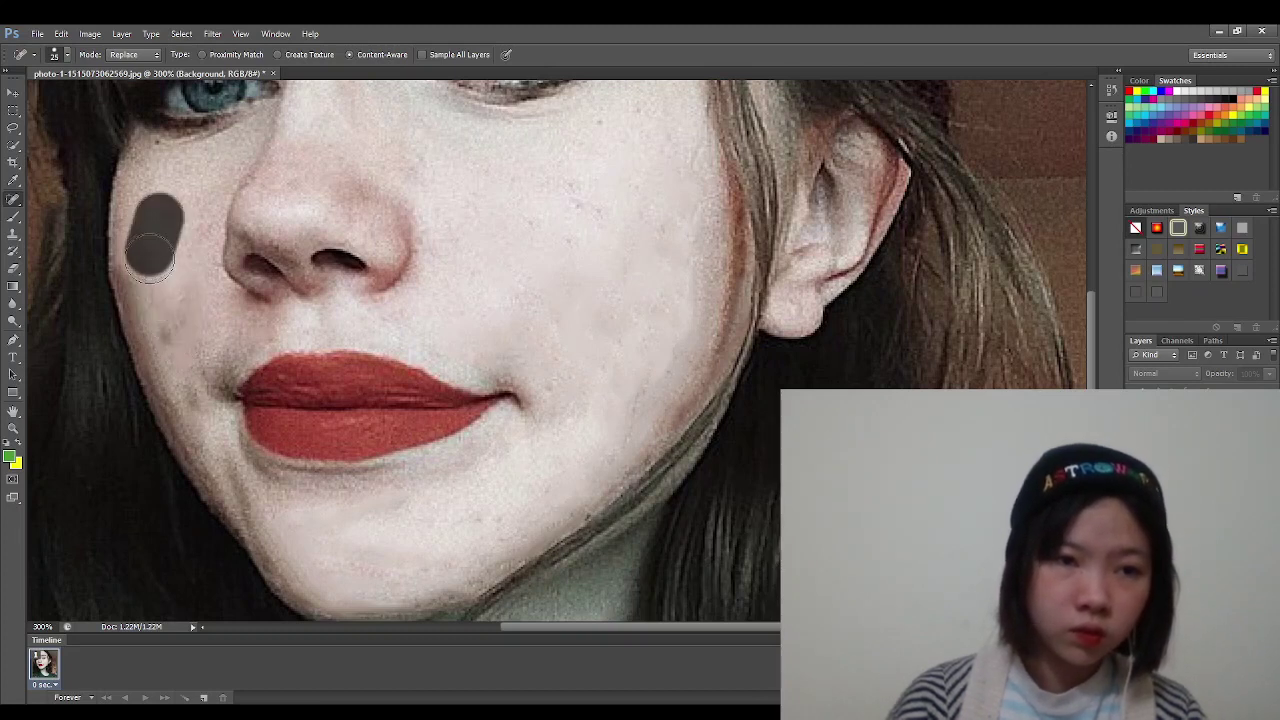
{"action": "left_click_drag", "start_coordinate": [160, 218], "coordinate": [148, 272]}
{"action": "left_click_drag", "start_coordinate": [161, 228], "coordinate": [160, 318]}
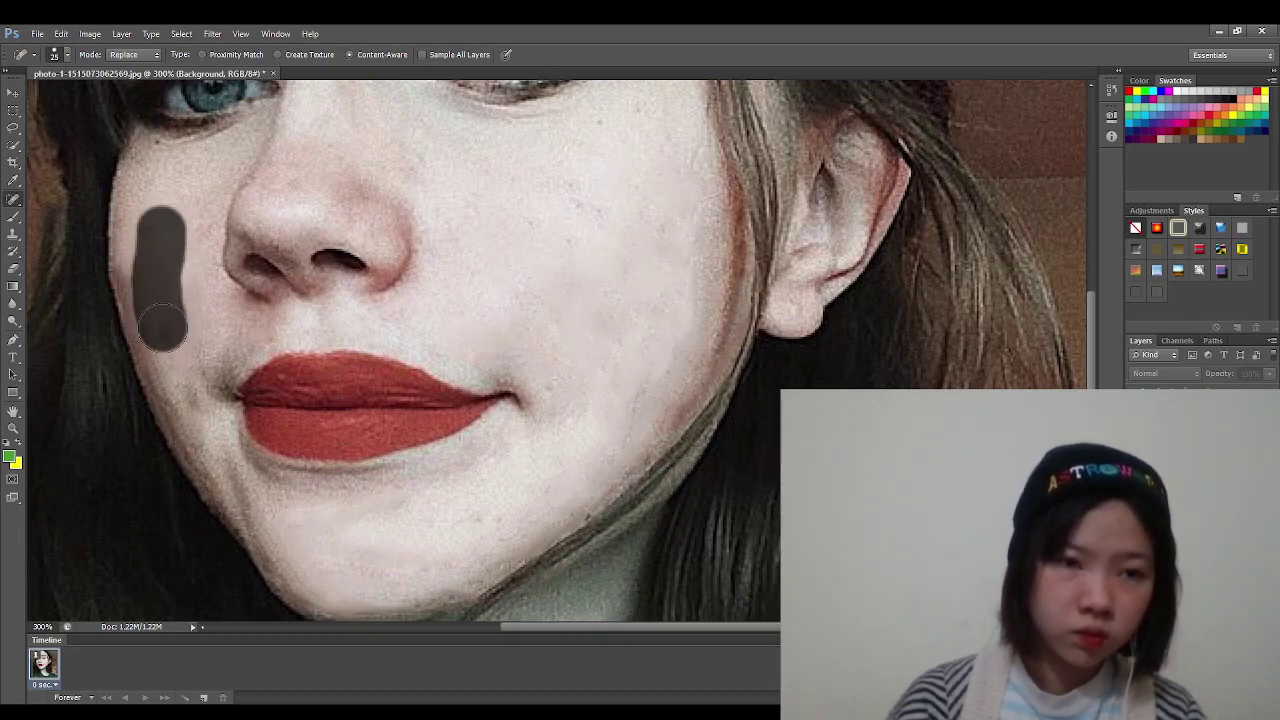
{"action": "left_click", "coordinate": [173, 395]}
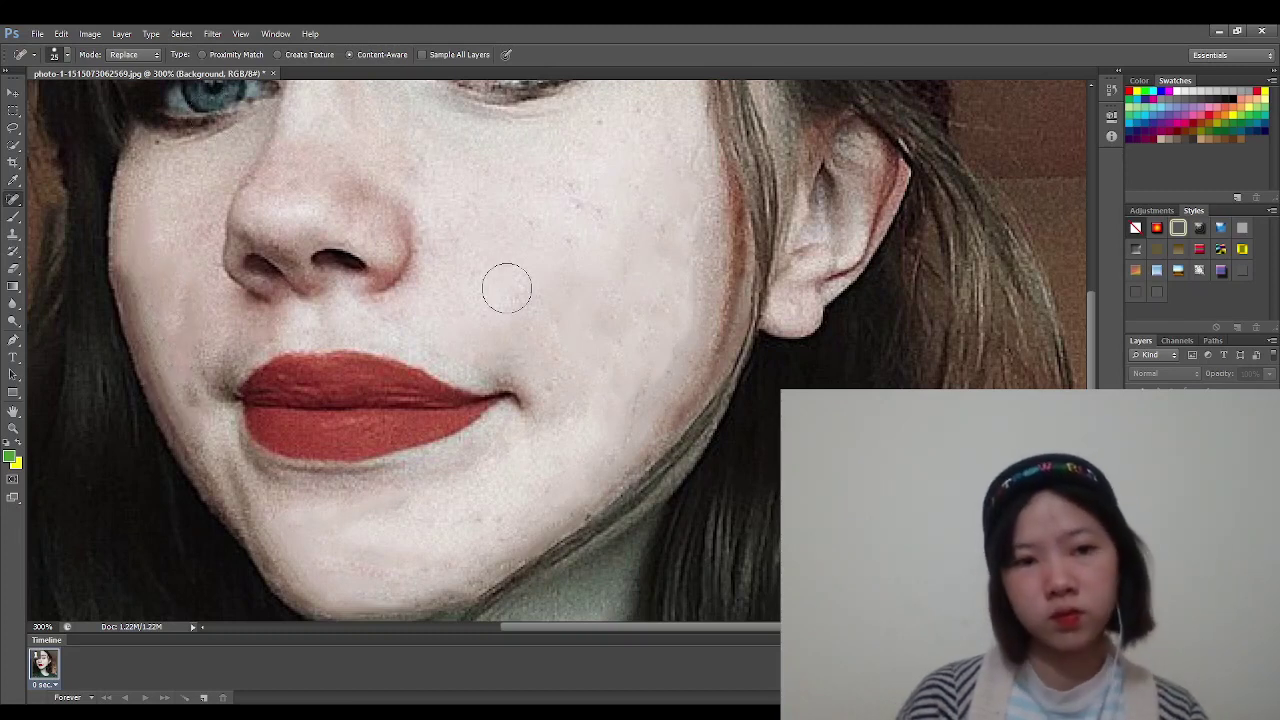
{"action": "key", "text": "ctrl+minus"}
{"action": "key", "text": "ctrl+minus"}
{"action": "key", "text": "ctrl+minus"}
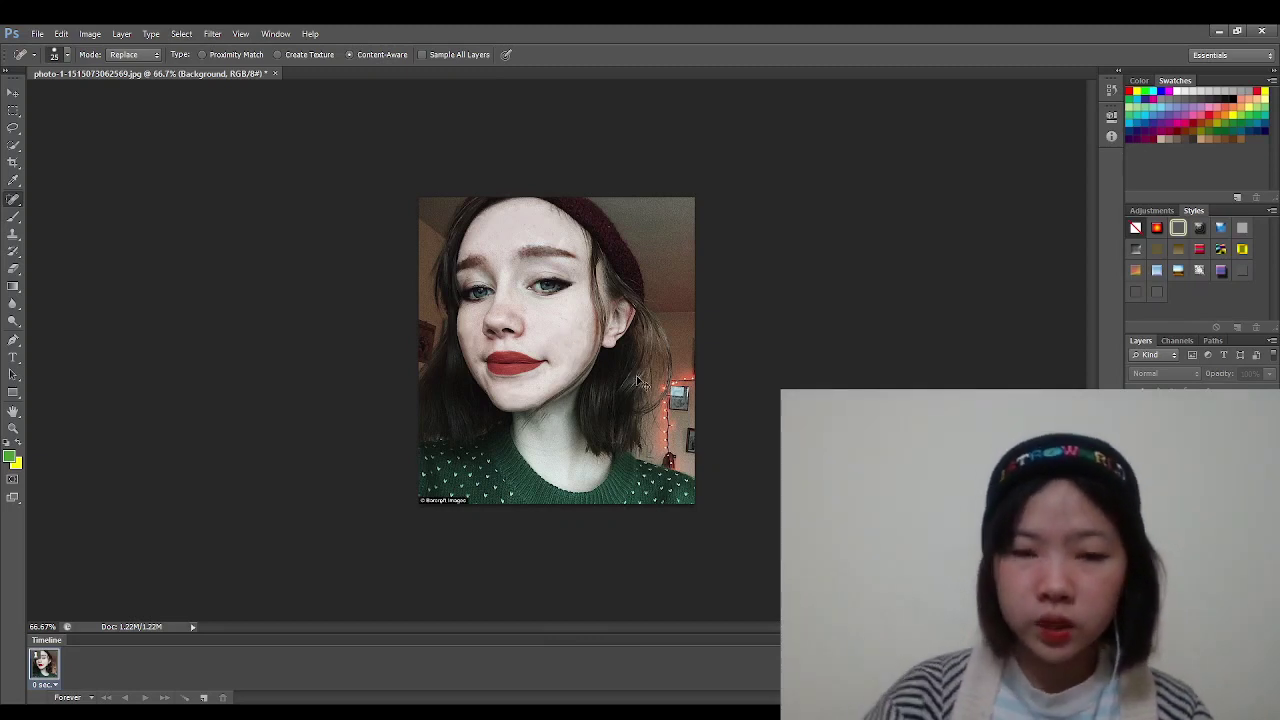
View the photo at 100% and switch to the Blur tool at Normal mode, 50% strength.
{"action": "key", "text": "ctrl+plus"}
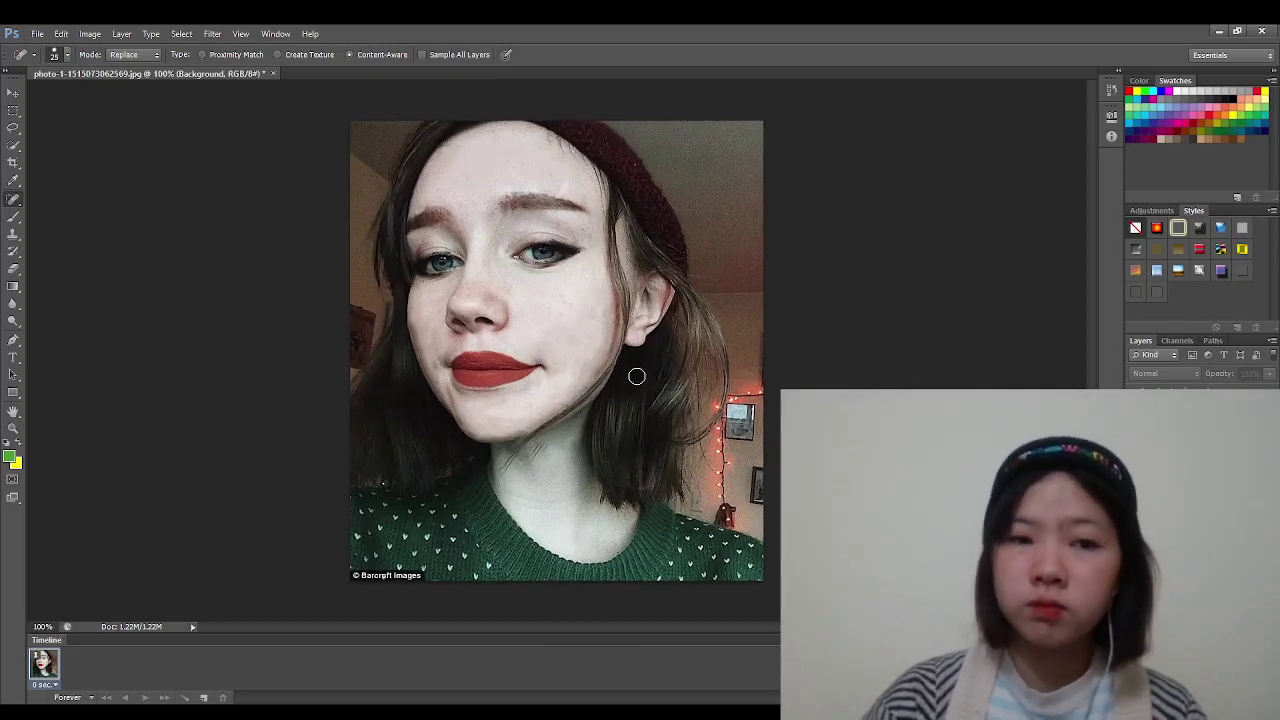
{"action": "left_click", "coordinate": [17, 180]}
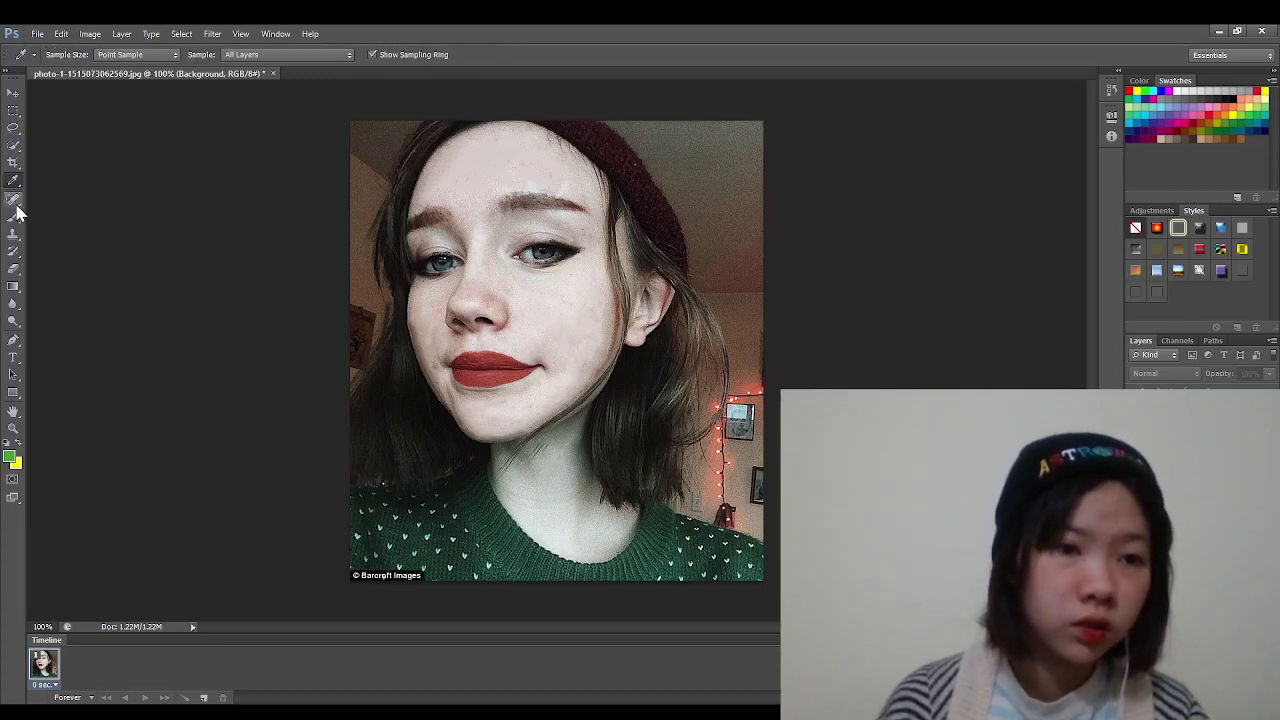
{"action": "left_click", "coordinate": [13, 308]}
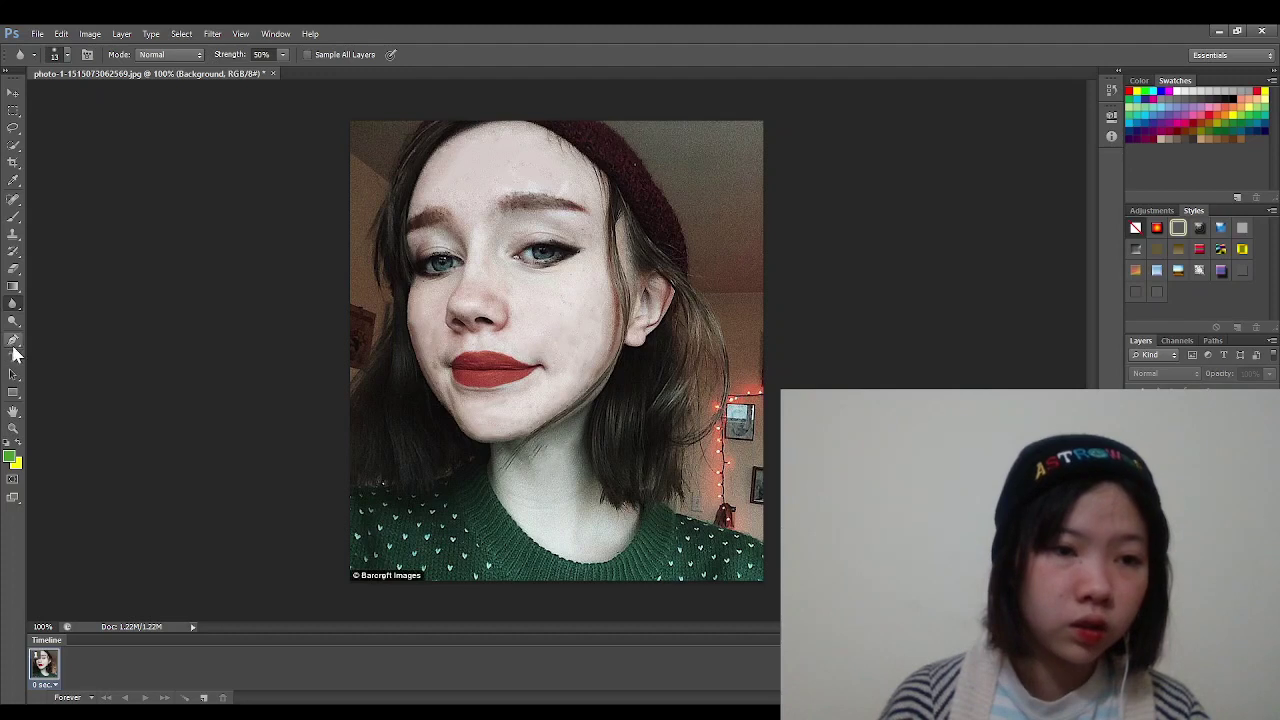
Quick-select the right cheek from below the eye to past the lips.
{"action": "left_click", "coordinate": [13, 145]}
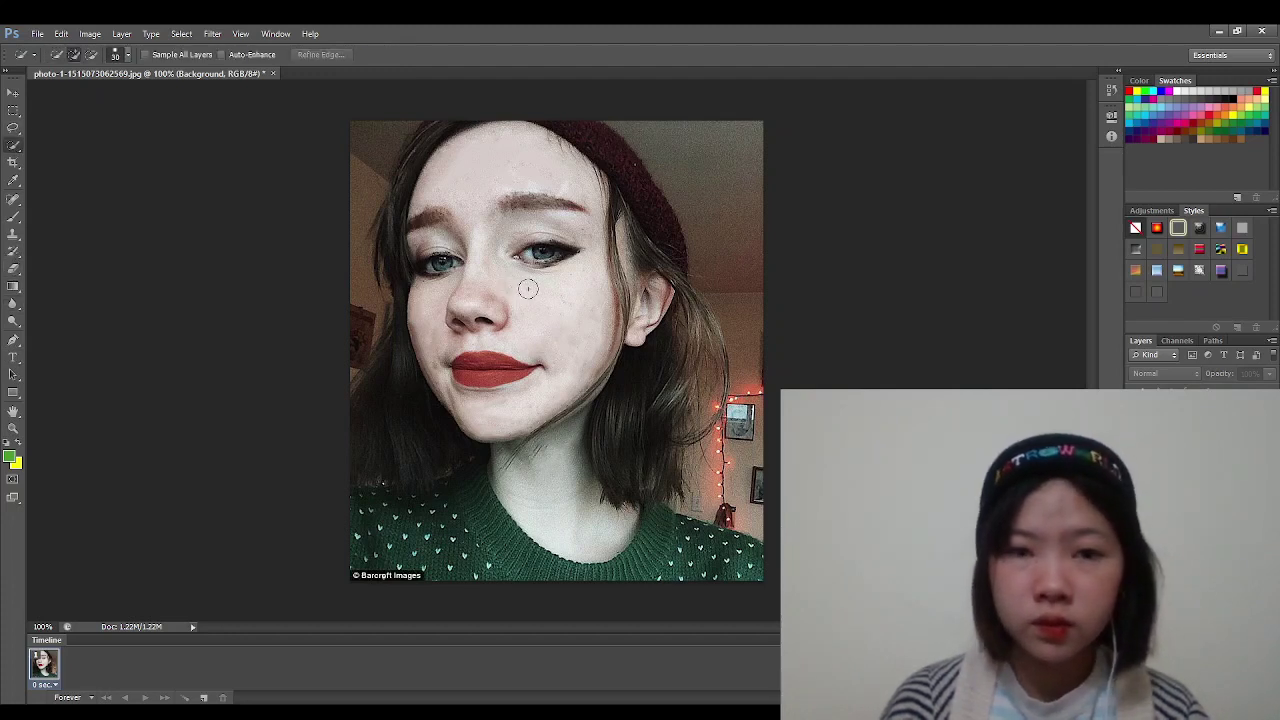
{"action": "mouse_move", "coordinate": [528, 289]}
{"action": "left_mouse_down"}
{"action": "mouse_move", "coordinate": [600, 372]}
{"action": "mouse_move", "coordinate": [632, 298]}
{"action": "mouse_move", "coordinate": [563, 296]}
{"action": "left_mouse_up"}
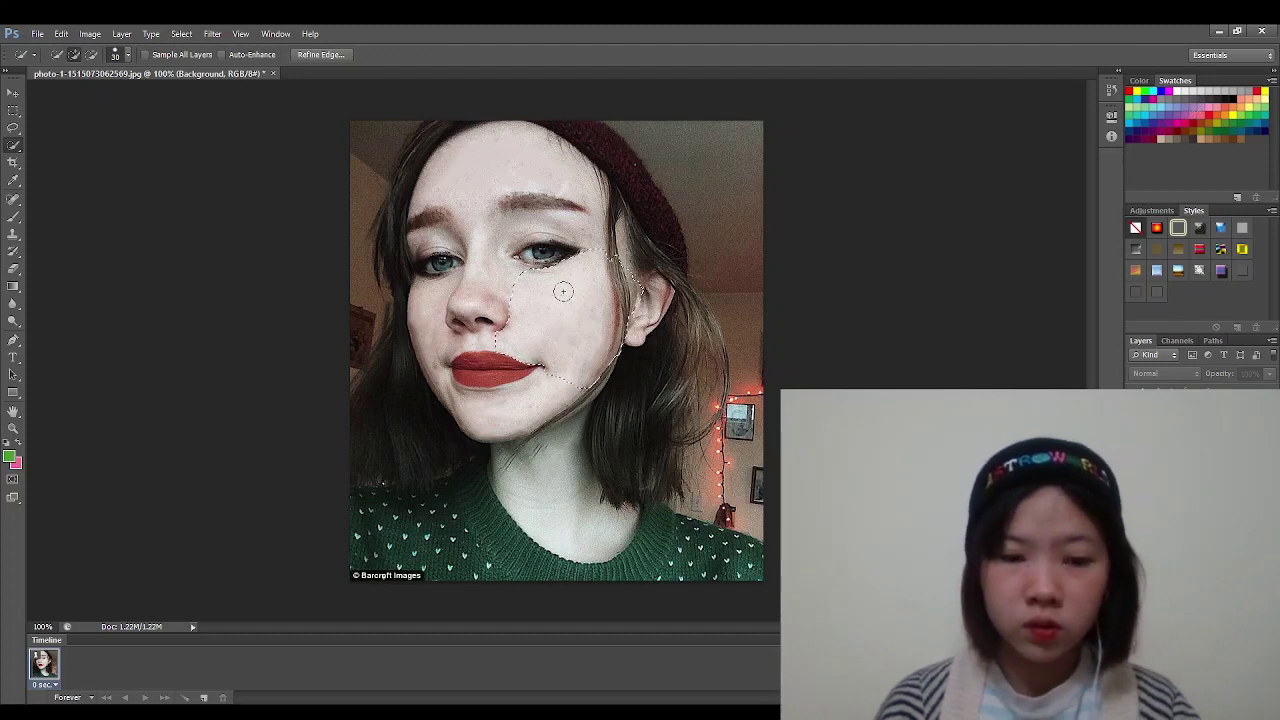
{"action": "key", "text": "i"}
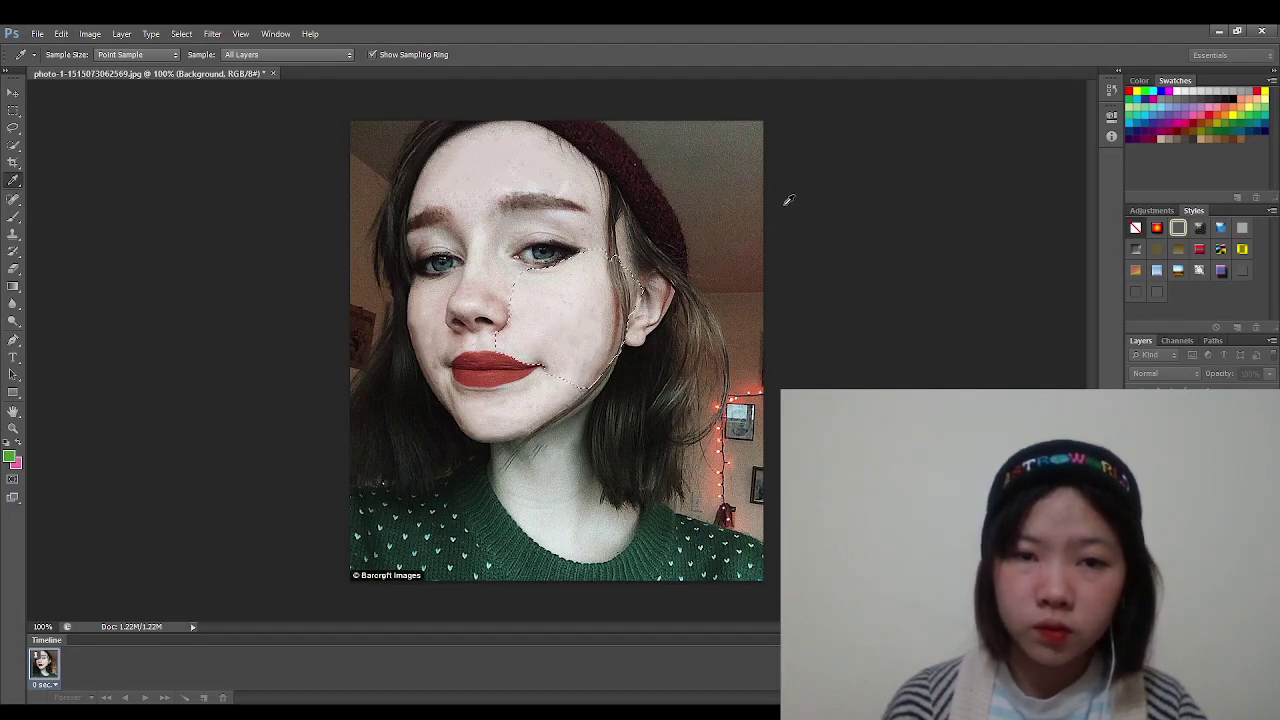
Fill the selected right cheek with the solid pink background colour.
{"action": "key", "text": "w"}
{"action": "key", "text": "ctrl+BackSpace"}
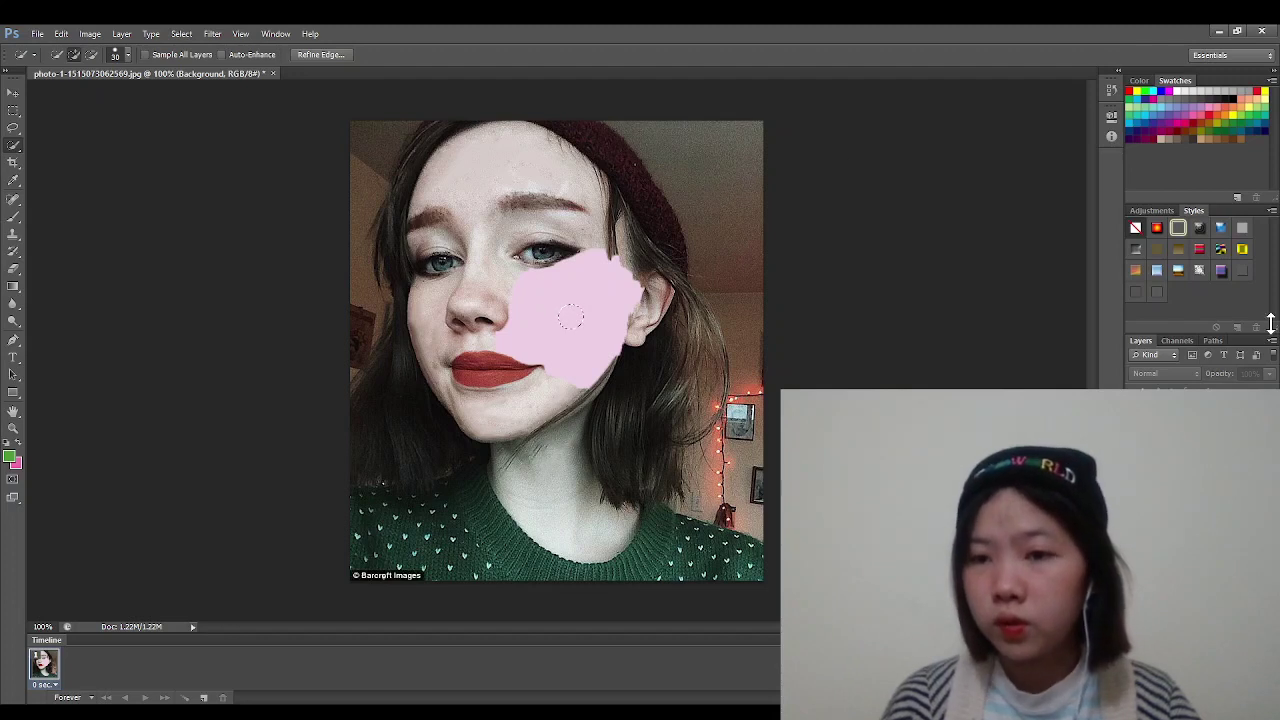
Extend the cheek selection toward the jaw, then undo that extension and the pink fill.
{"action": "left_click_drag", "start_coordinate": [535, 305], "coordinate": [605, 355]}
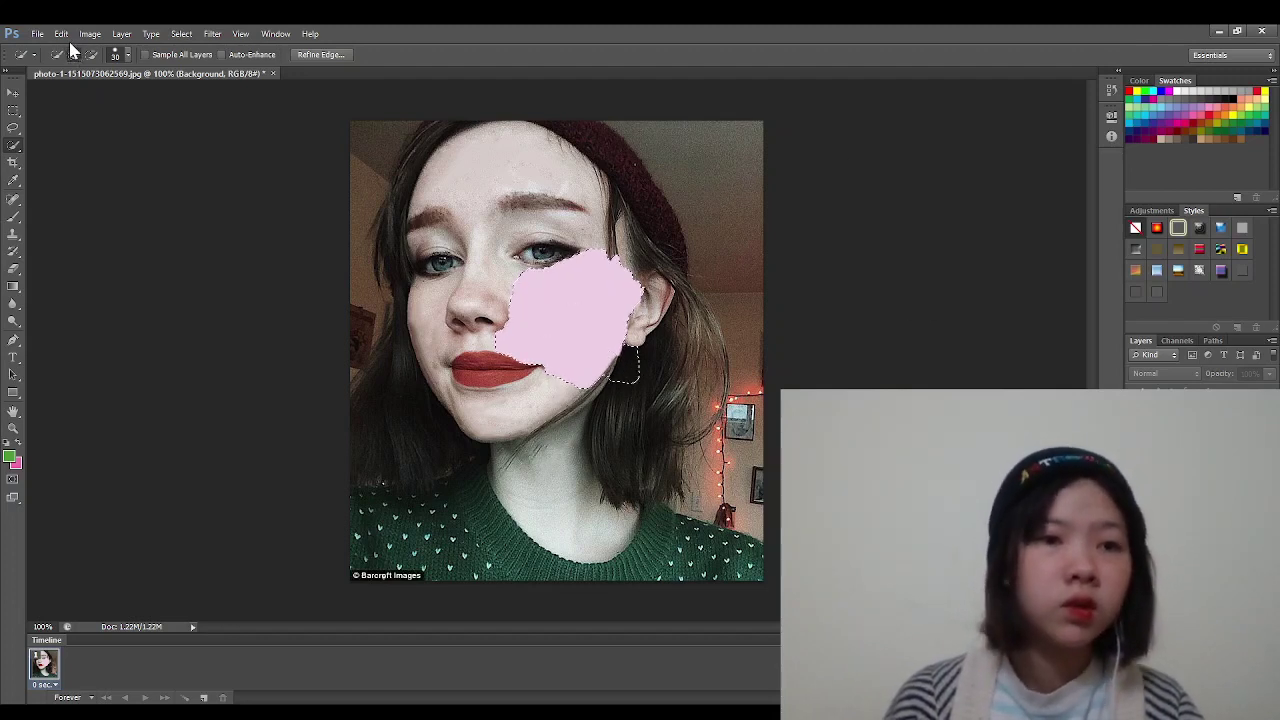
{"action": "key", "text": "ctrl+z"}
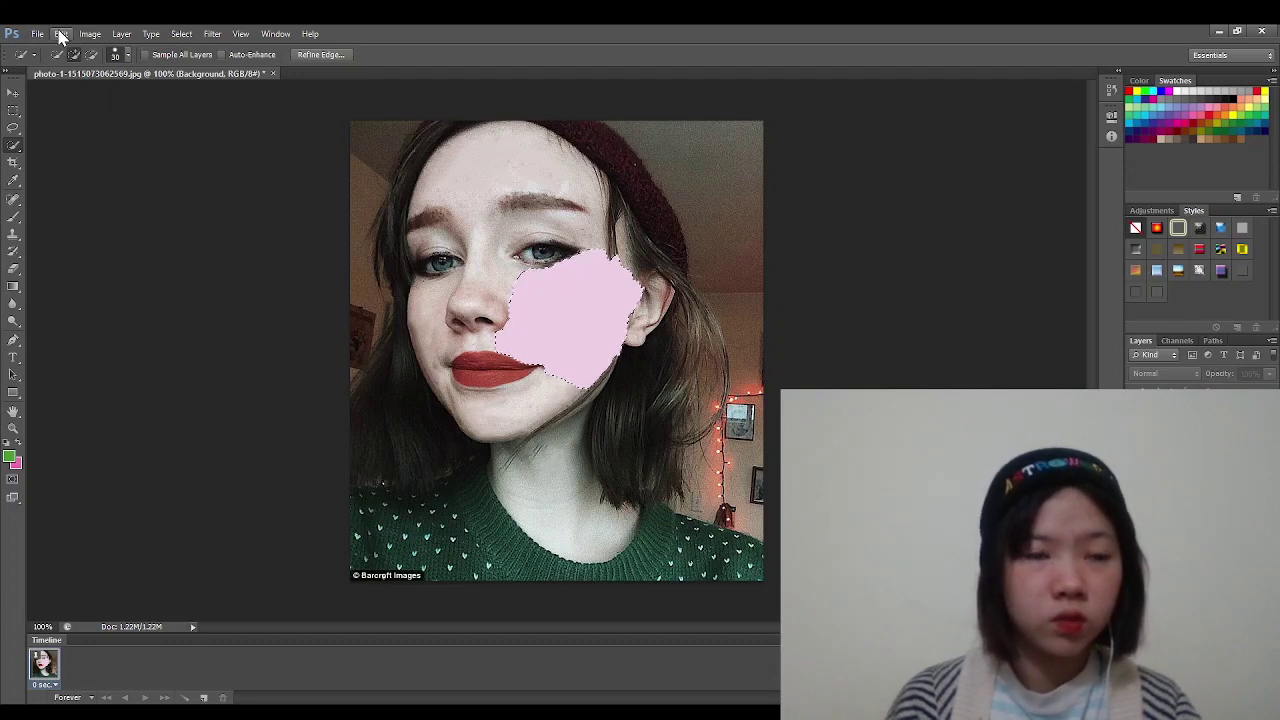
{"action": "key", "text": "ctrl+z"}
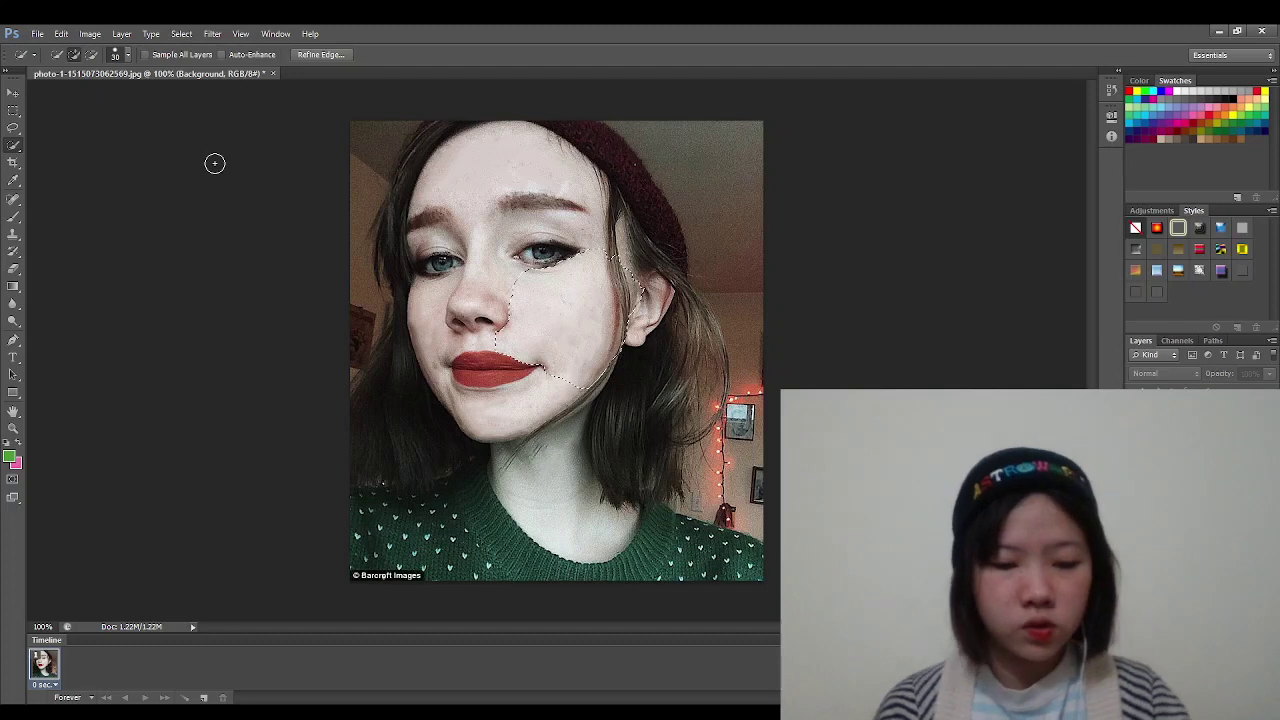
{"action": "key", "text": "ctrl+z"}
{"action": "key", "text": "ctrl+z"}
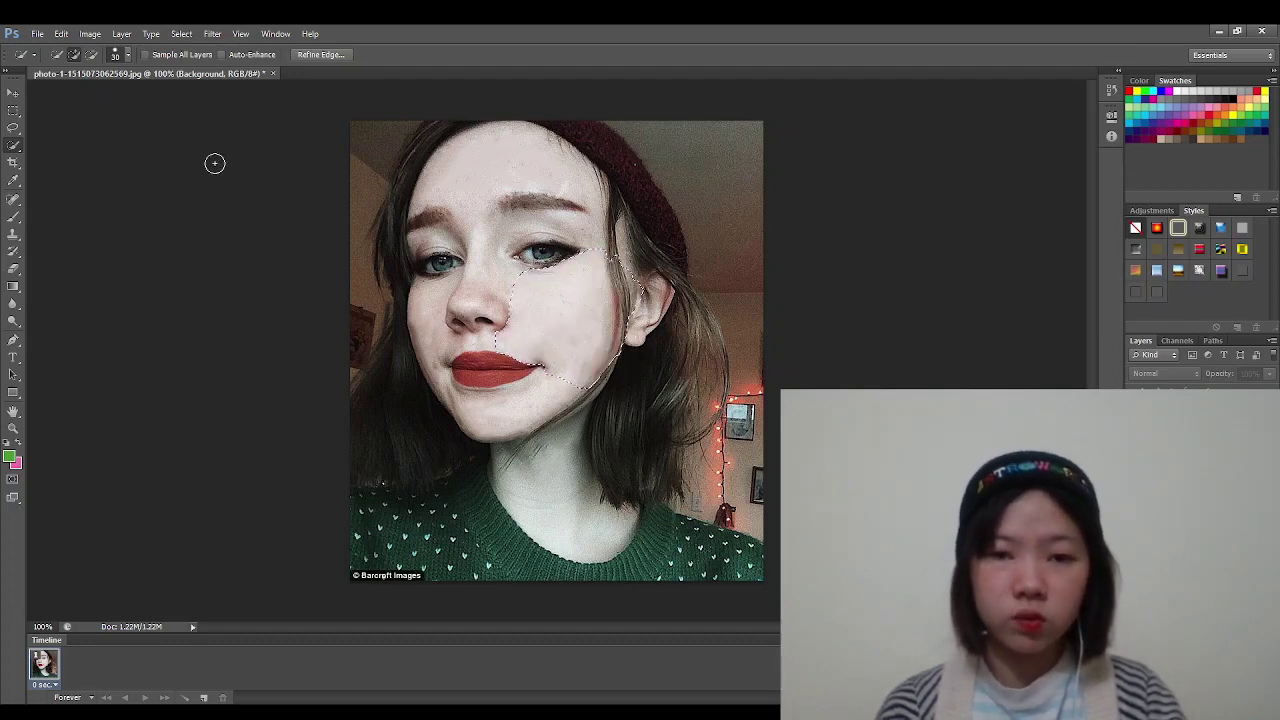
{"action": "key", "text": "ctrl+z"}
{"action": "key", "text": "ctrl+z"}
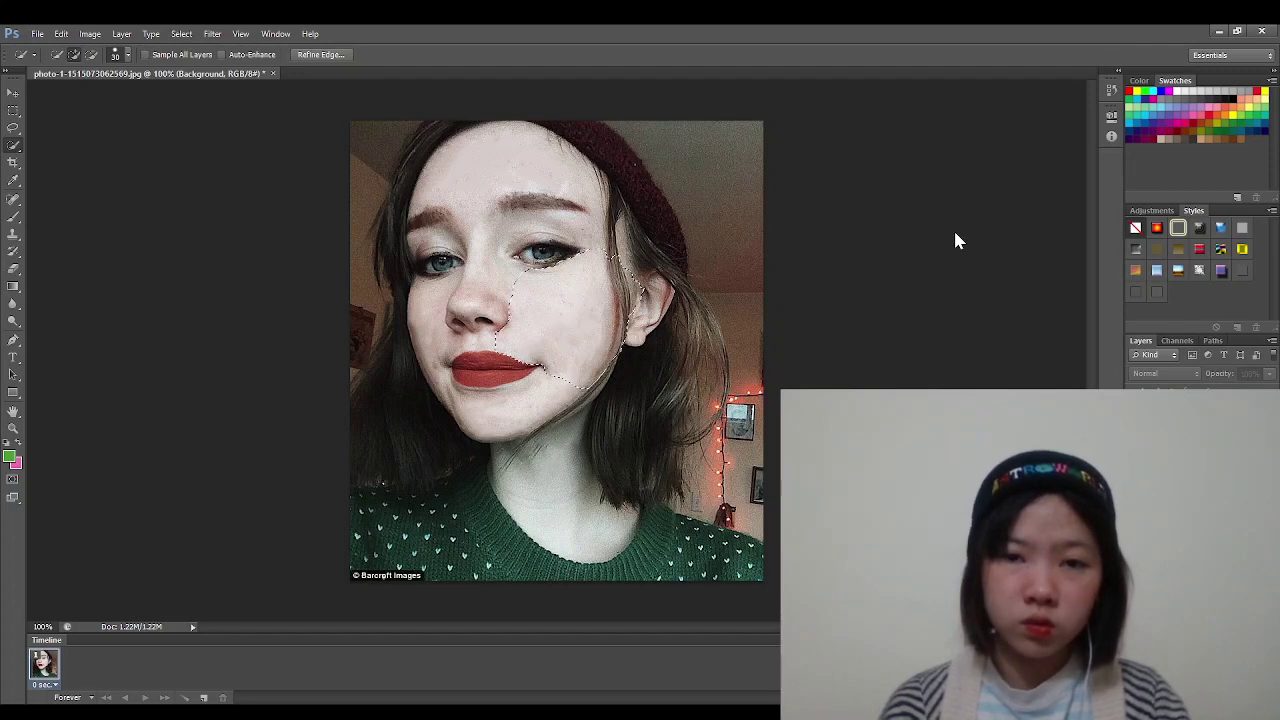
{"action": "left_click", "coordinate": [16, 130]}
{"action": "left_click", "coordinate": [12, 163]}
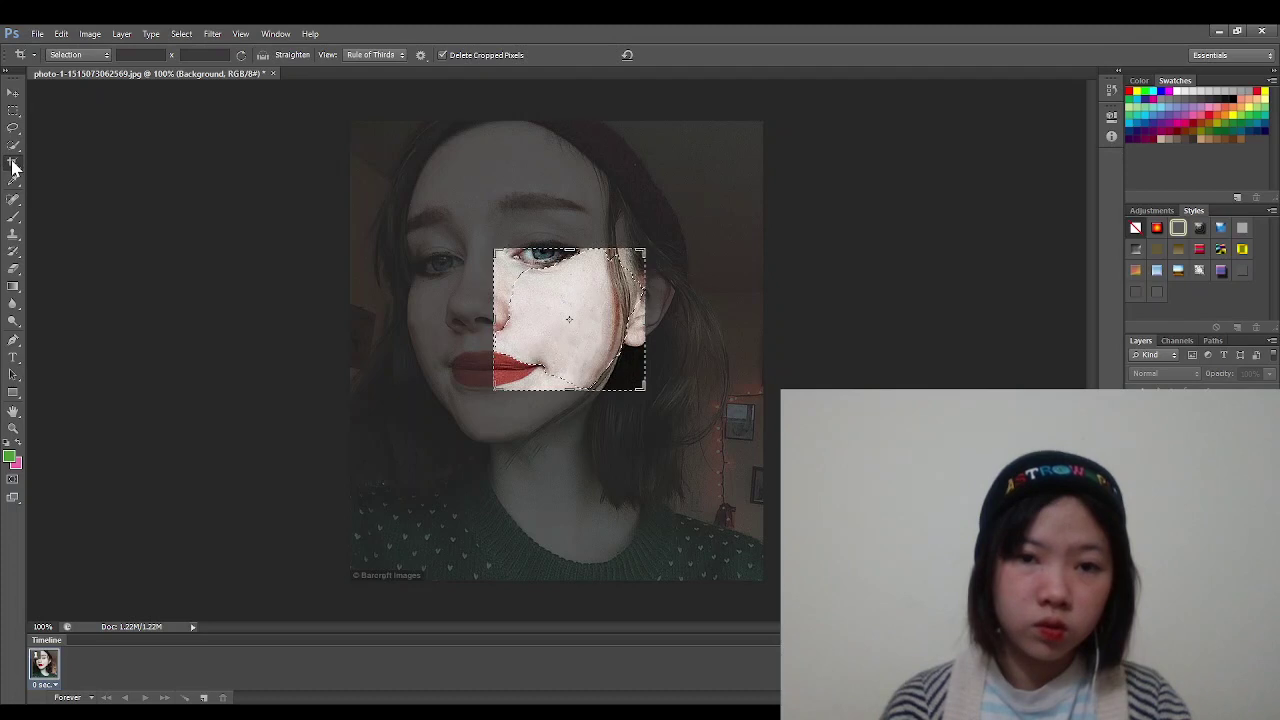
{"action": "left_click", "coordinate": [12, 180]}
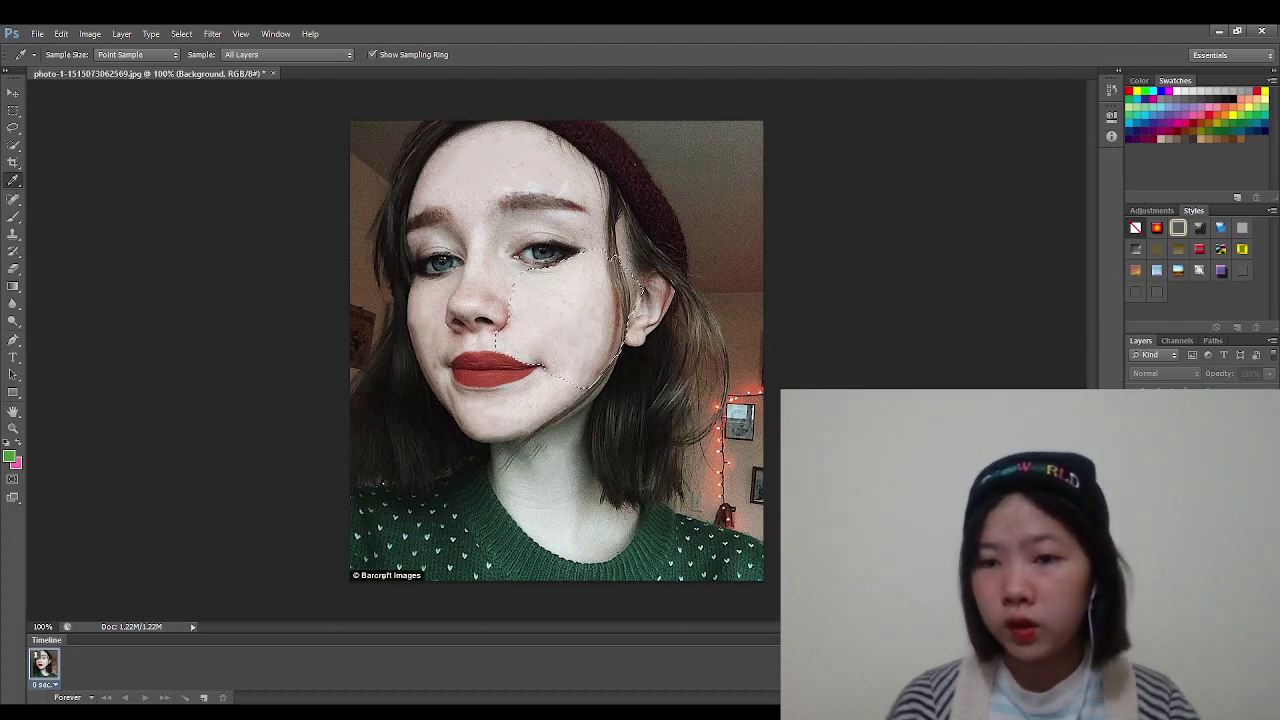
Stay on the Background layer and sample skin tones from the cheek and face as the working colour.
{"action": "key", "text": "ctrl+j"}
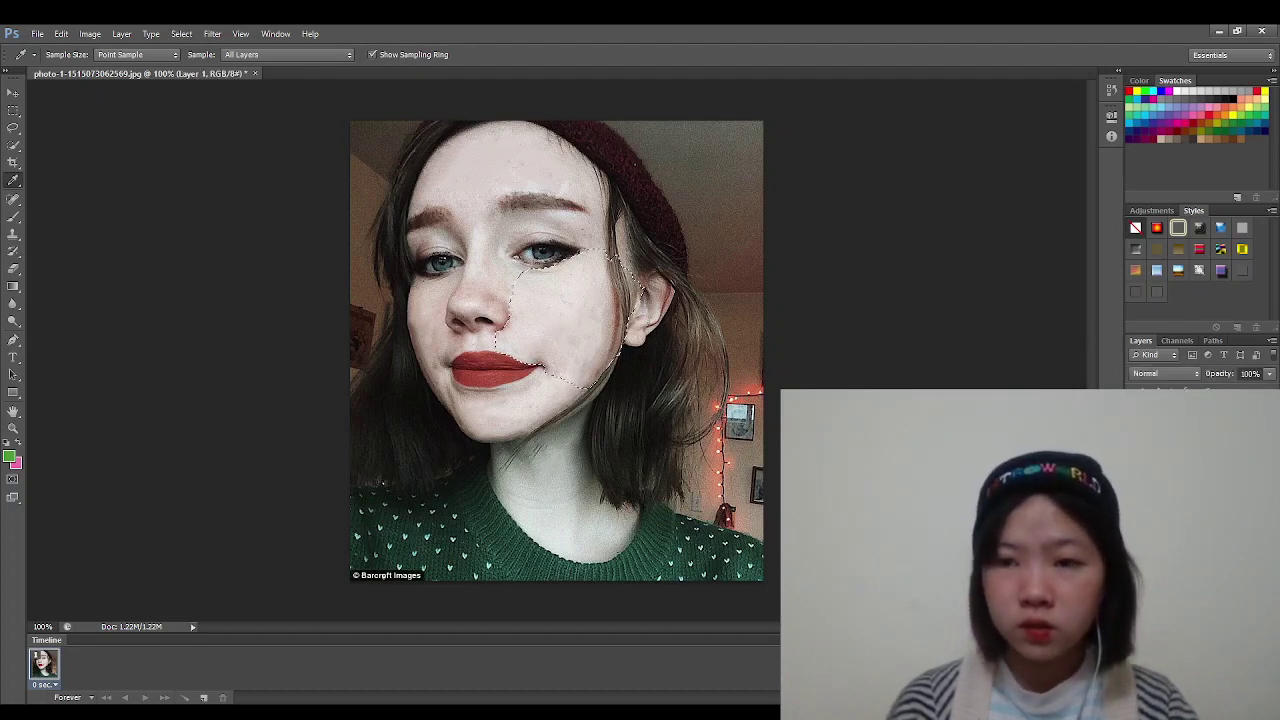
{"action": "key", "text": "ctrl+z"}
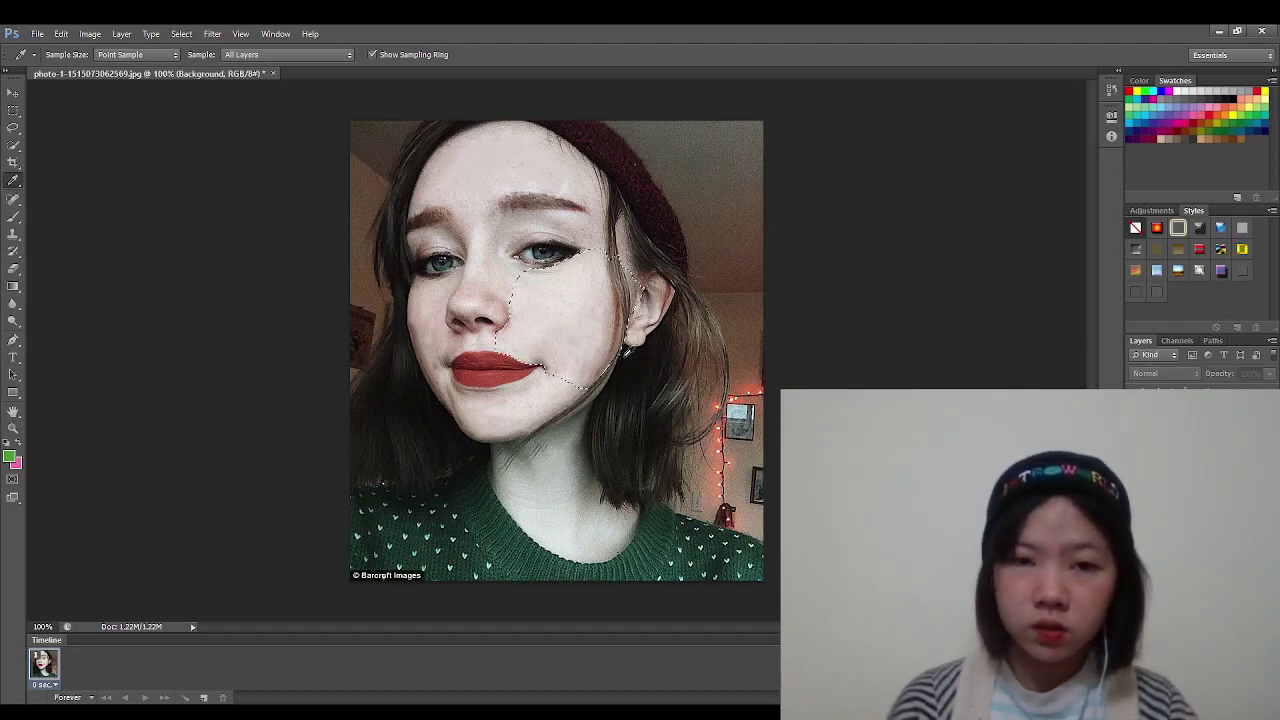
{"action": "left_click", "coordinate": [608, 343]}
{"action": "left_click", "coordinate": [615, 345]}
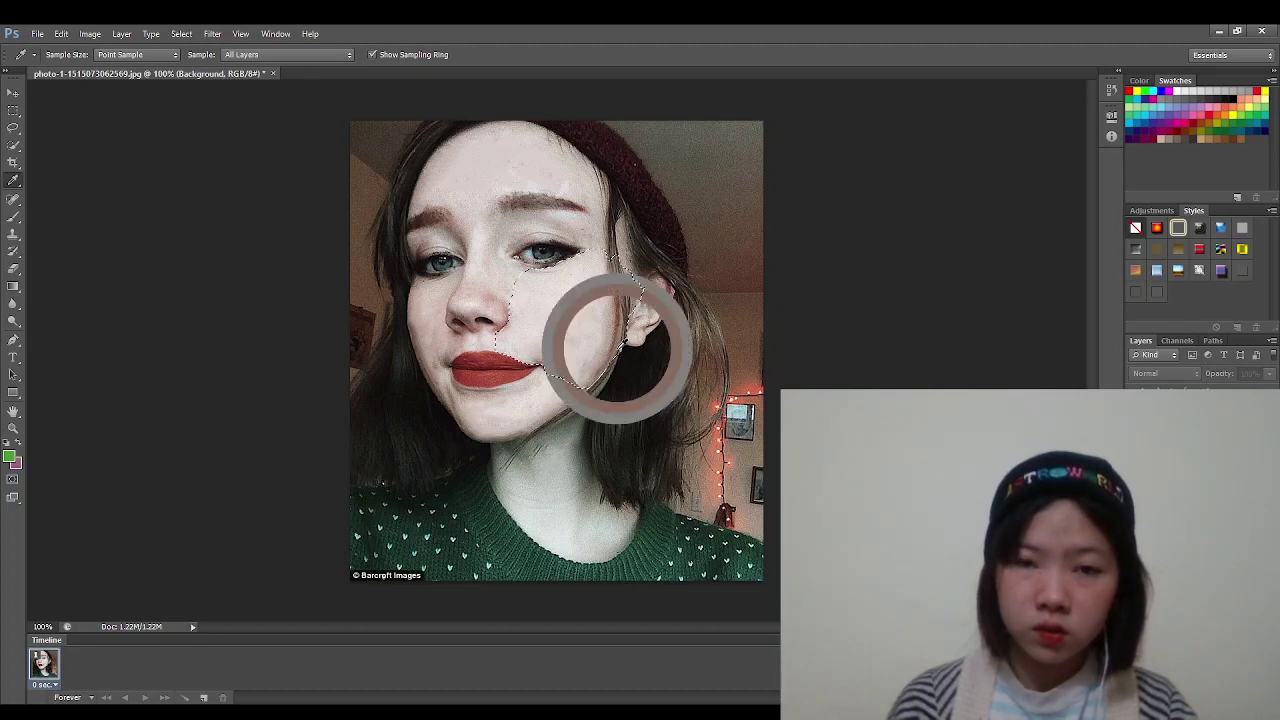
{"action": "left_click_drag", "start_coordinate": [615, 345], "coordinate": [678, 370]}
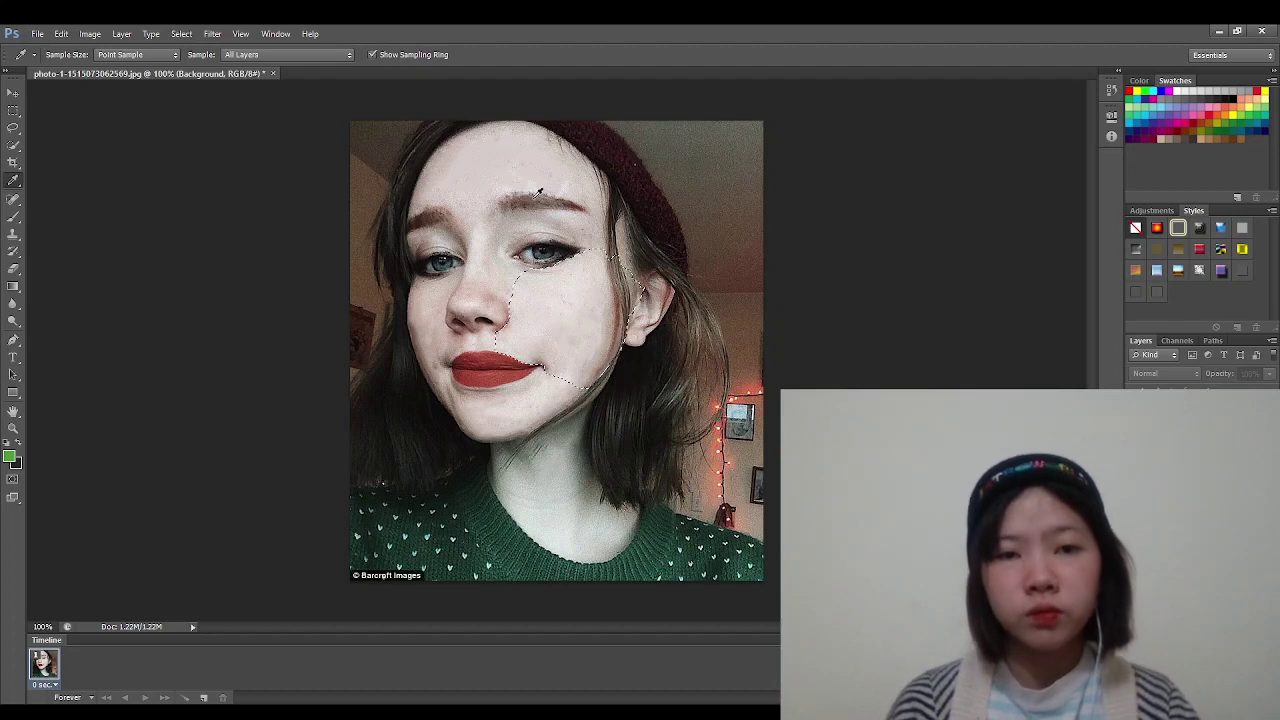
{"action": "left_click_drag", "start_coordinate": [520, 245], "coordinate": [594, 257]}
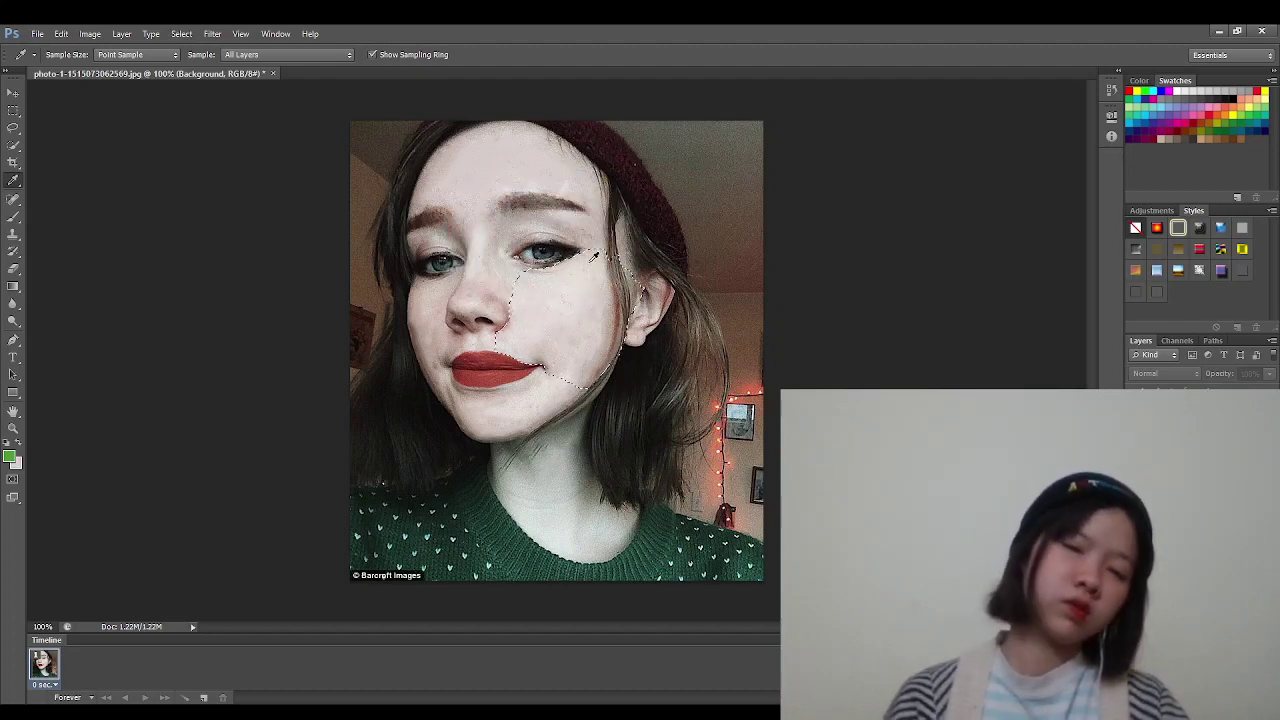
{"action": "left_click", "coordinate": [111, 375]}
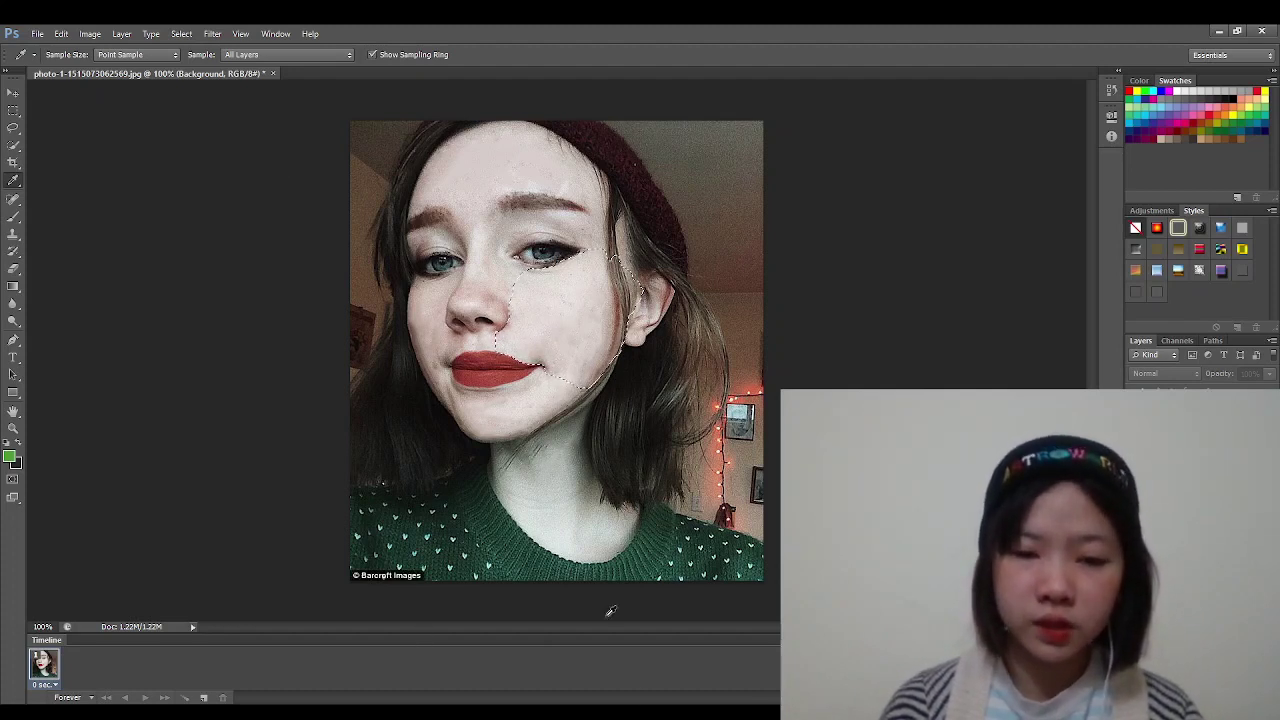
Clear the selection around the right cheek and jaw.
{"action": "key", "text": "ctrl+d"}
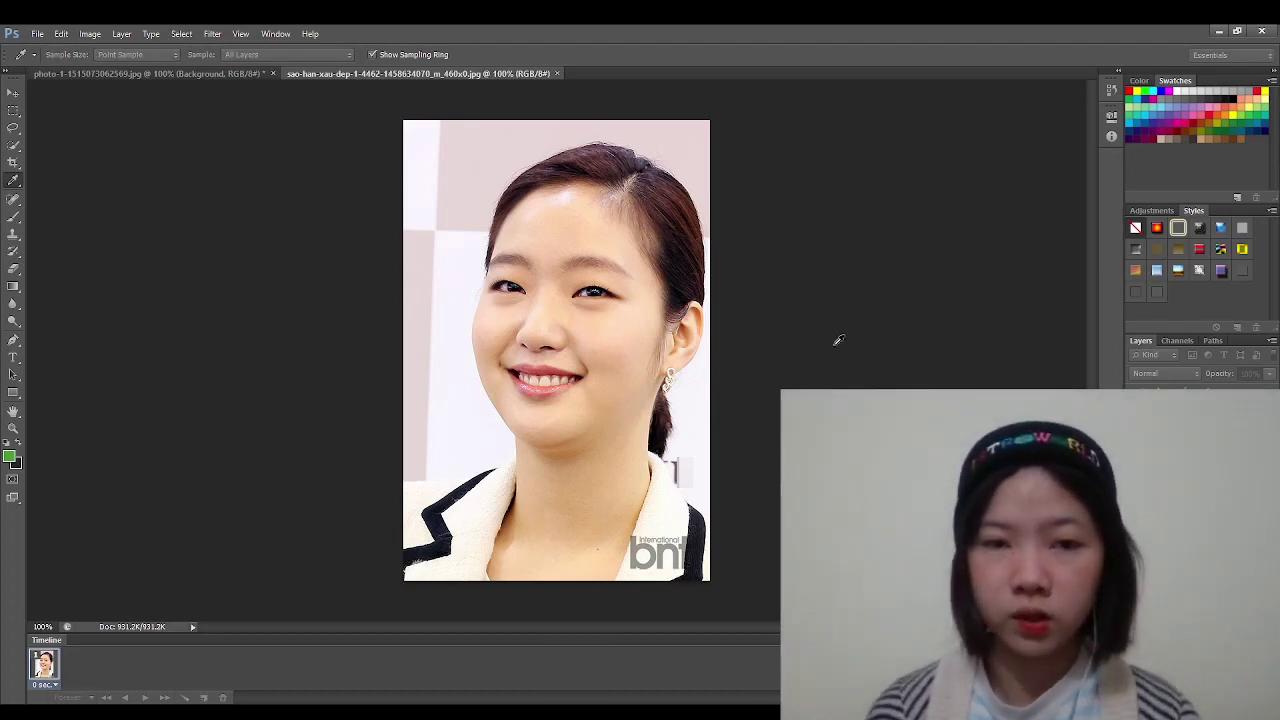
Create a Background copy layer from the second portrait's Background with Ctrl+J.
{"action": "left_click", "coordinate": [766, 238]}
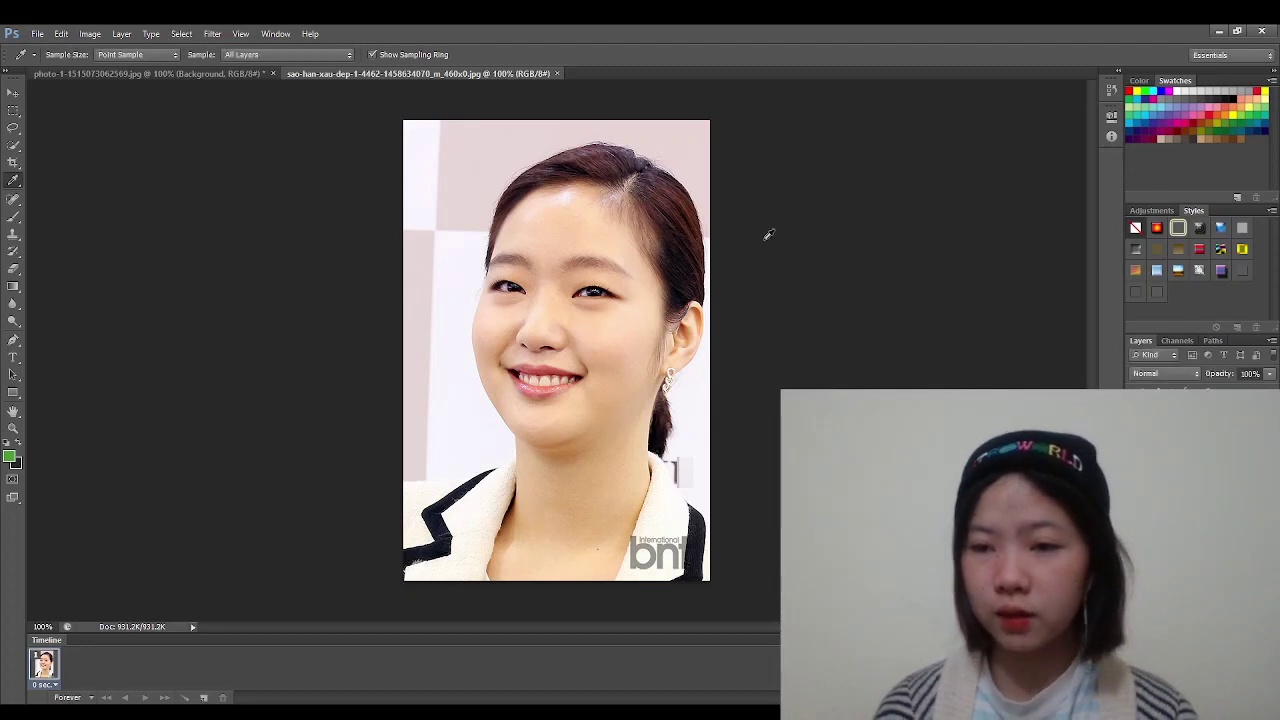
{"action": "key", "text": "ctrl+j"}
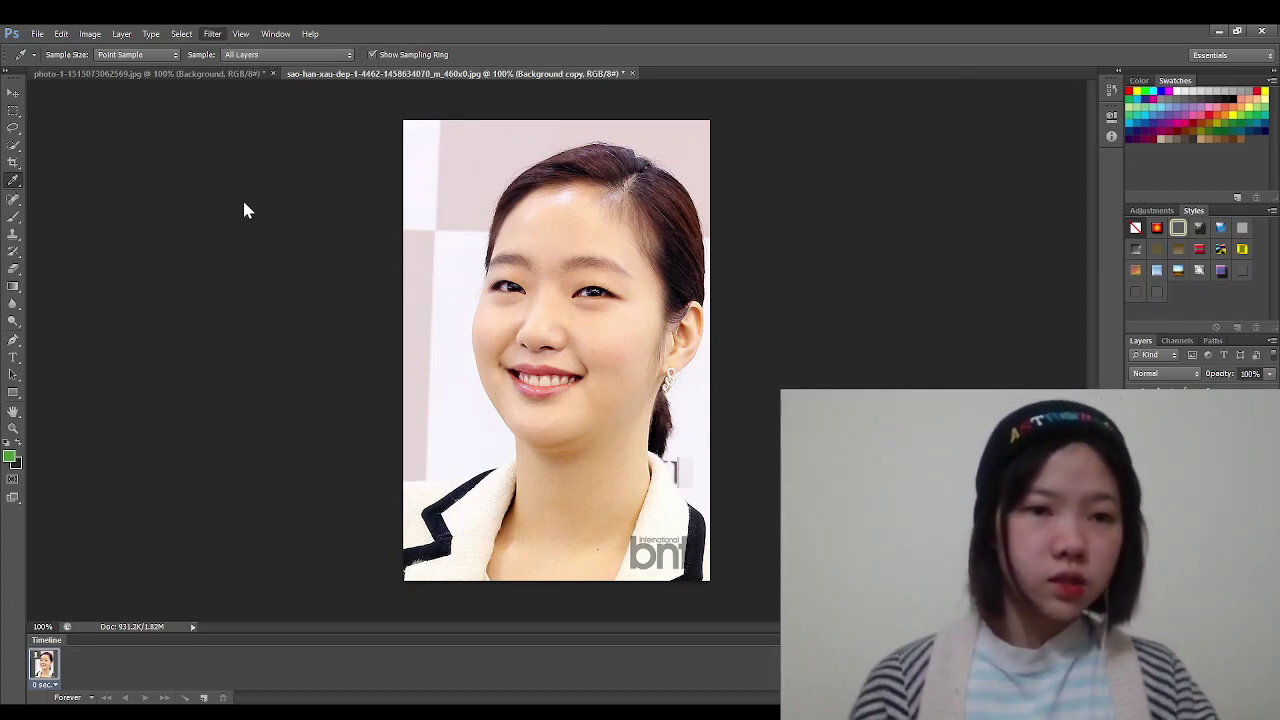
{"action": "key", "text": "ctrl+space"}
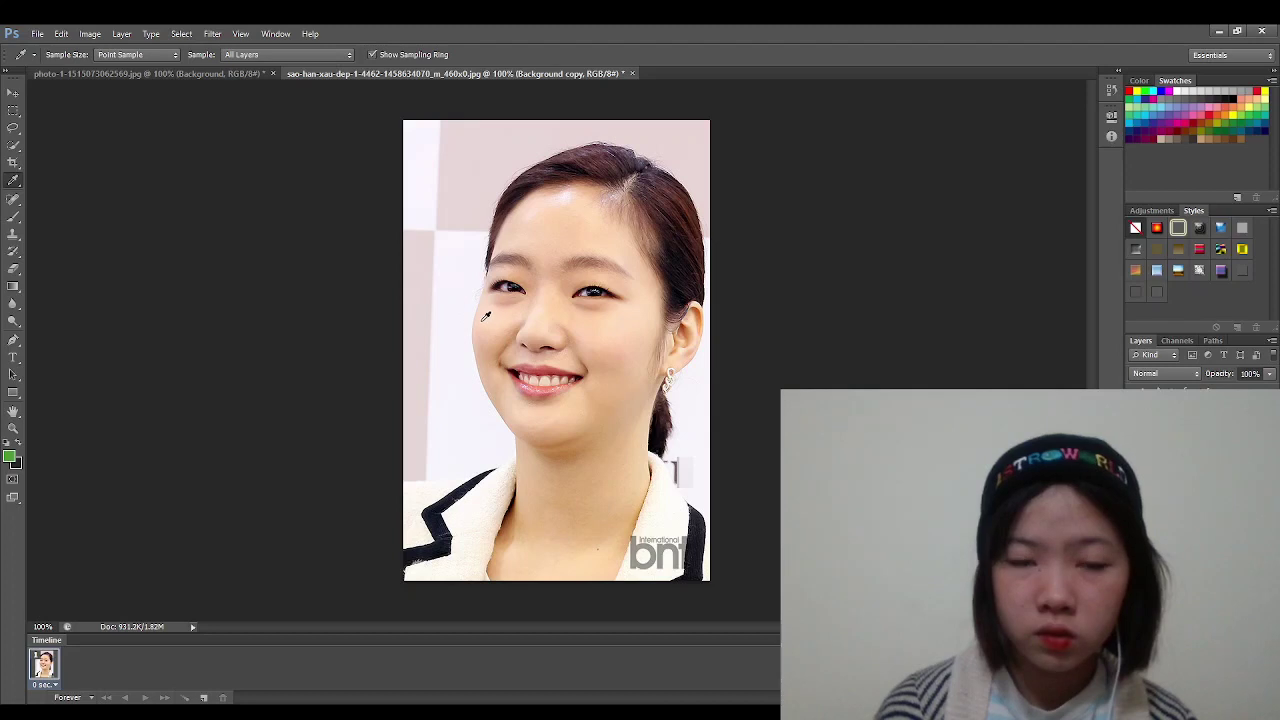
Sample the cheek's skin tone, then the pink lip tone, into the swatch colours.
{"action": "left_click_drag", "start_coordinate": [485, 316], "coordinate": [481, 399]}
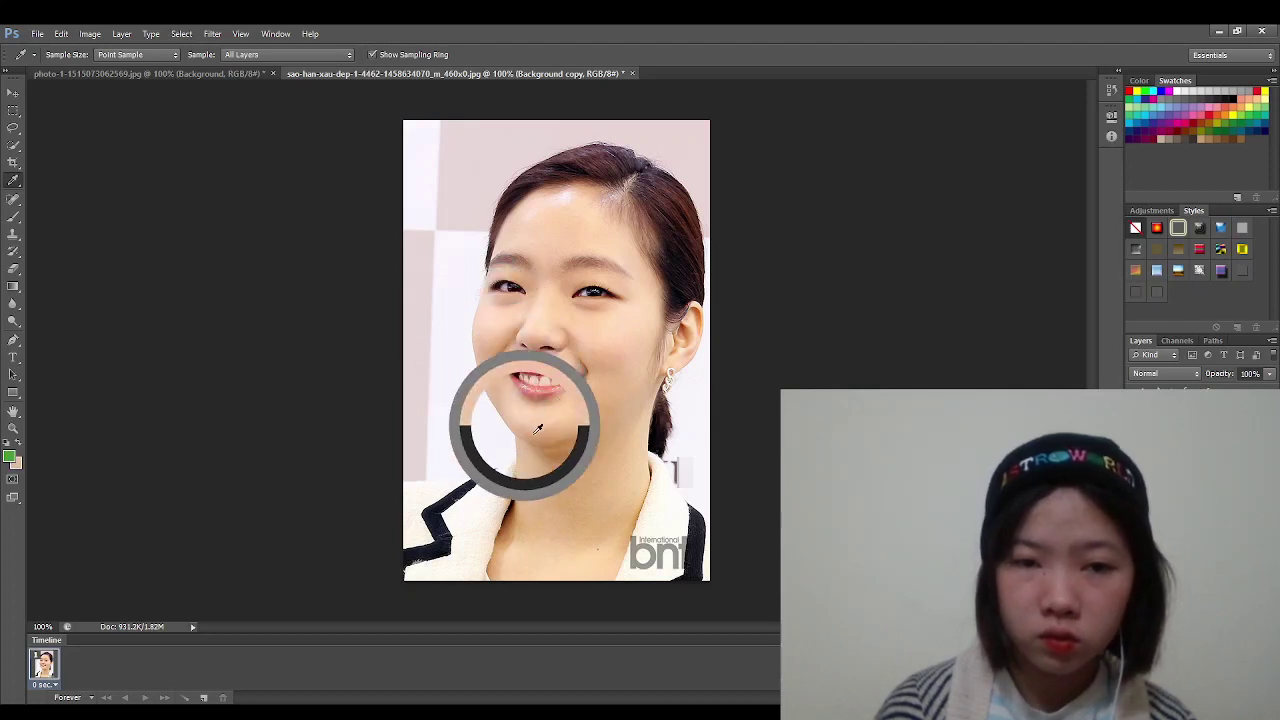
{"action": "left_click_drag", "start_coordinate": [481, 399], "coordinate": [467, 368]}
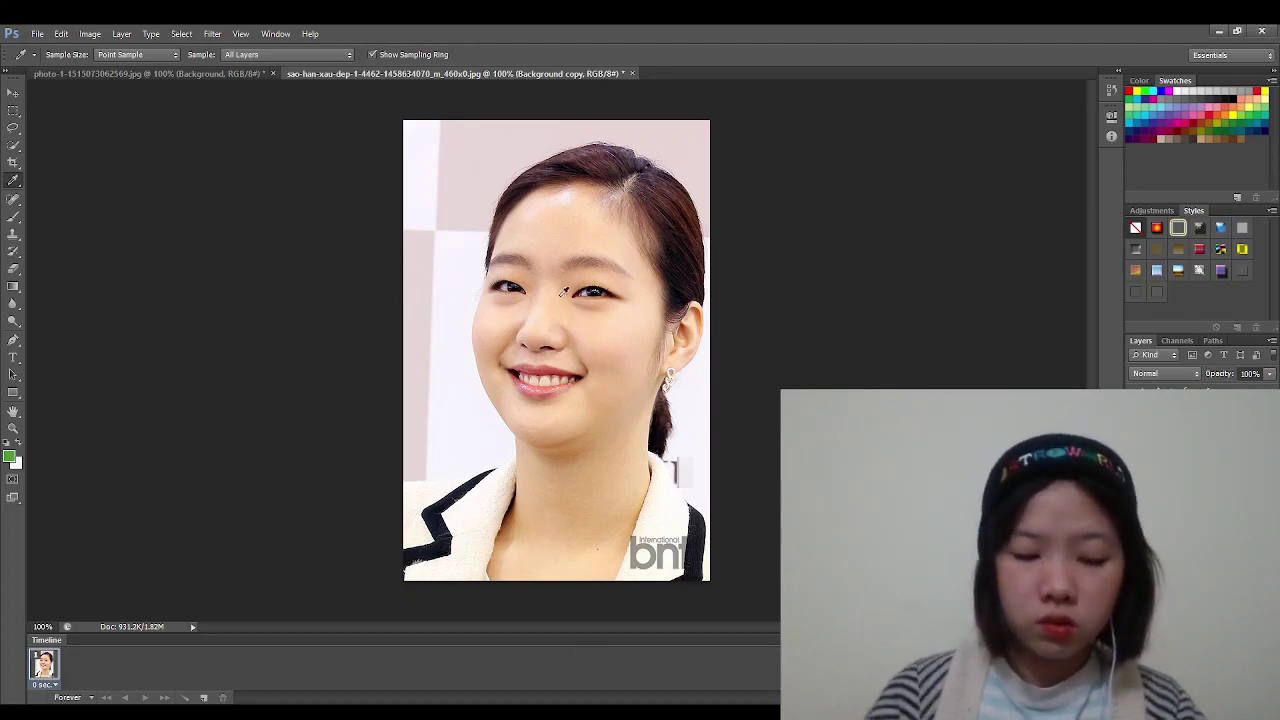
{"action": "left_click_drag", "start_coordinate": [477, 354], "coordinate": [480, 368]}
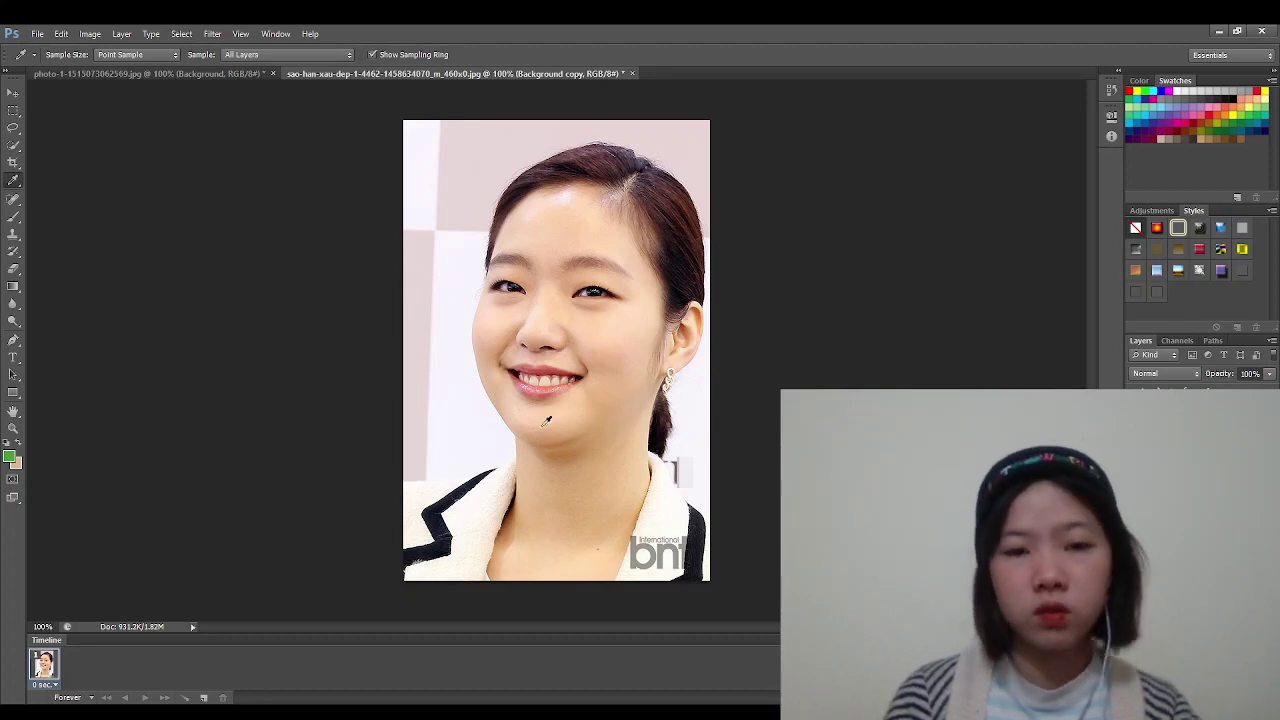
{"action": "left_click_drag", "start_coordinate": [514, 374], "coordinate": [544, 386]}
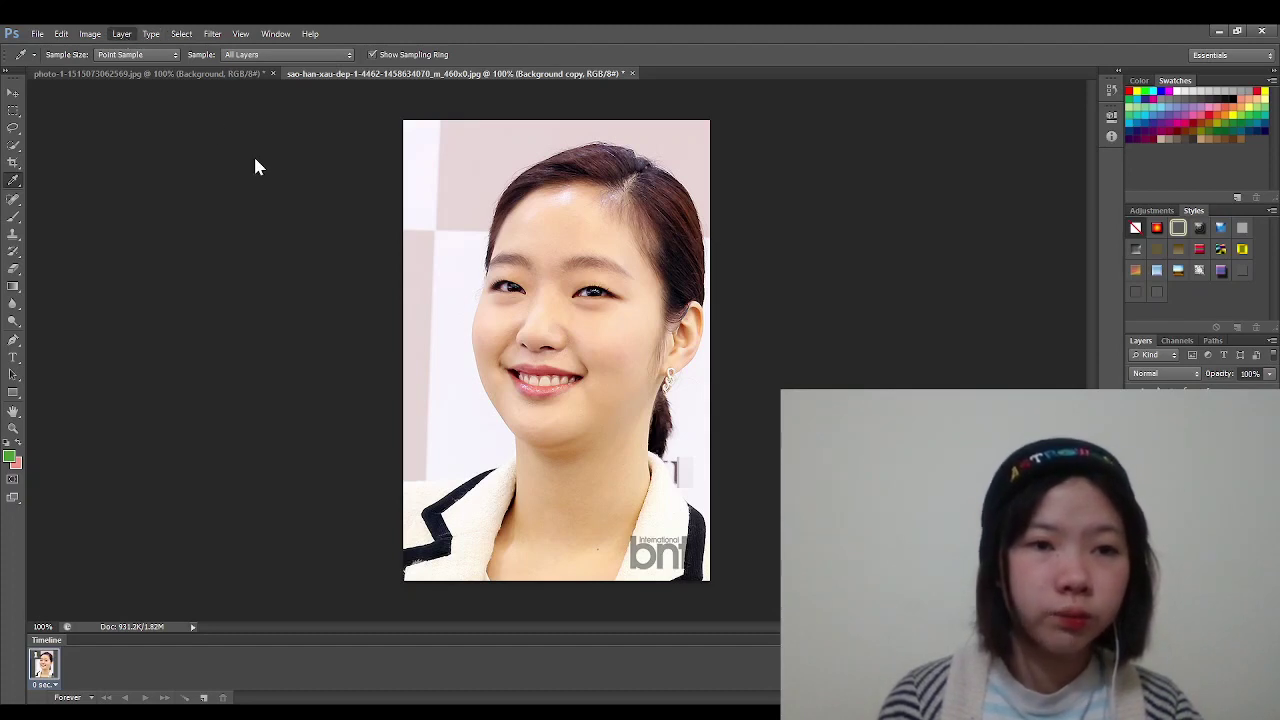
Reset the background colour to dark grey and select the Content-Aware Spot Healing Brush.
{"action": "left_click", "coordinate": [90, 186], "text": "alt"}
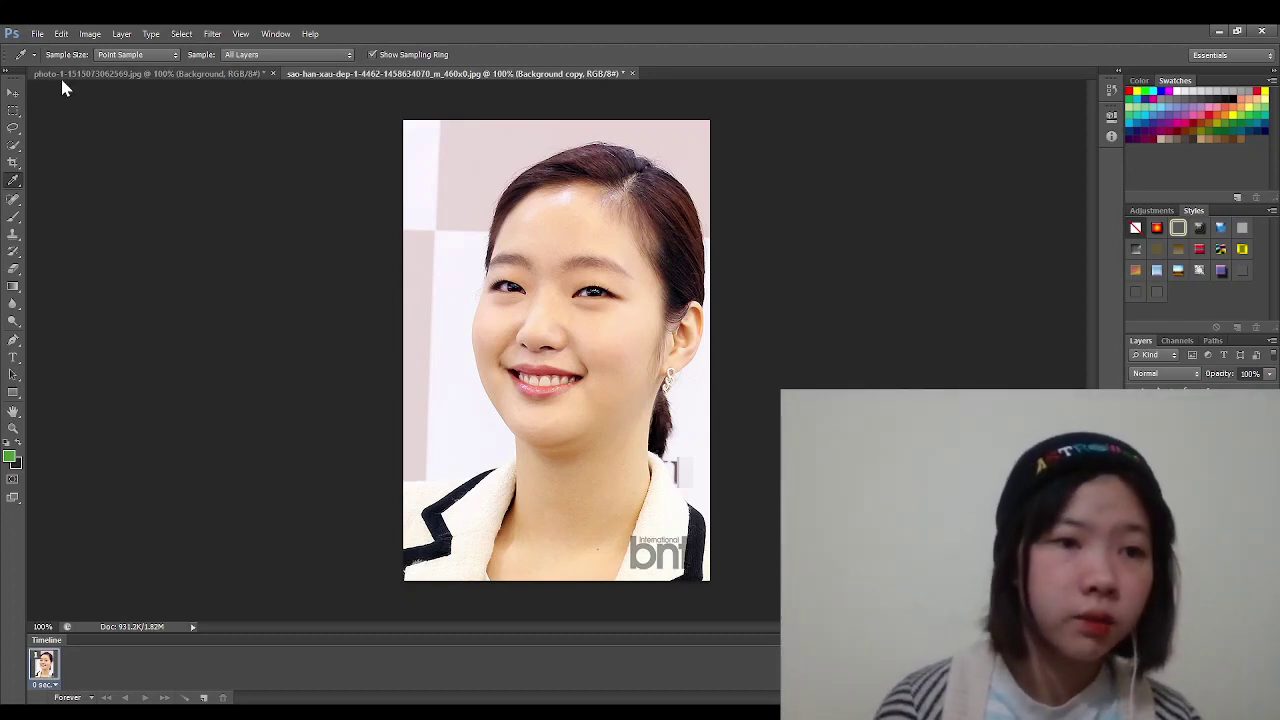
{"action": "left_click", "coordinate": [11, 150]}
{"action": "left_click", "coordinate": [13, 198]}
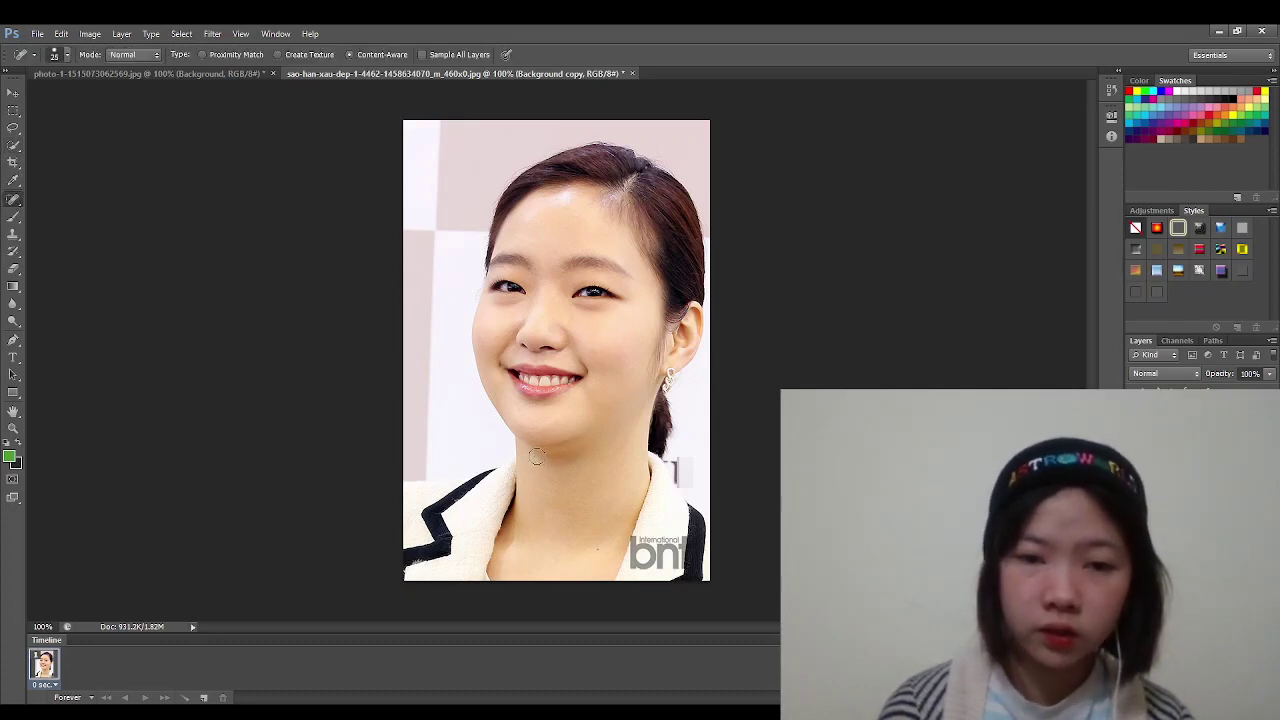
Heal the neck and chin blemishes with Content-Aware strokes and a dab on the chin.
{"action": "left_click_drag", "start_coordinate": [536, 456], "coordinate": [600, 458]}
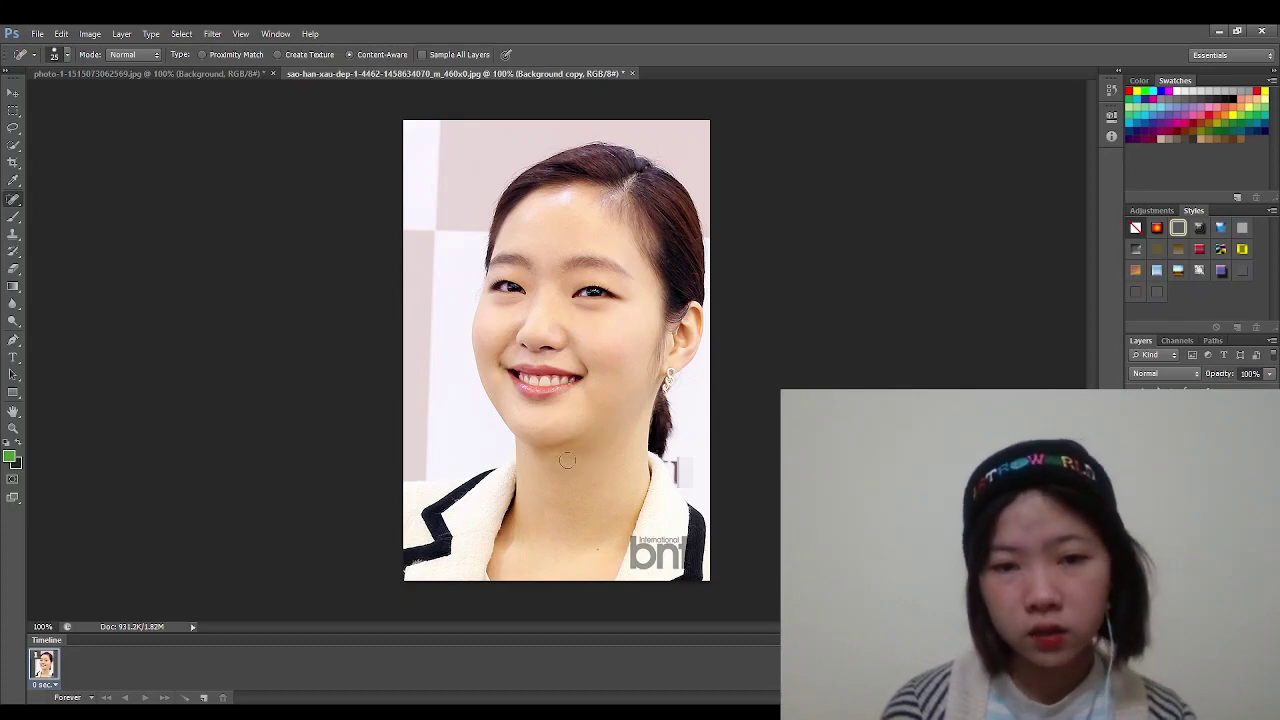
{"action": "left_click_drag", "start_coordinate": [589, 459], "coordinate": [645, 385]}
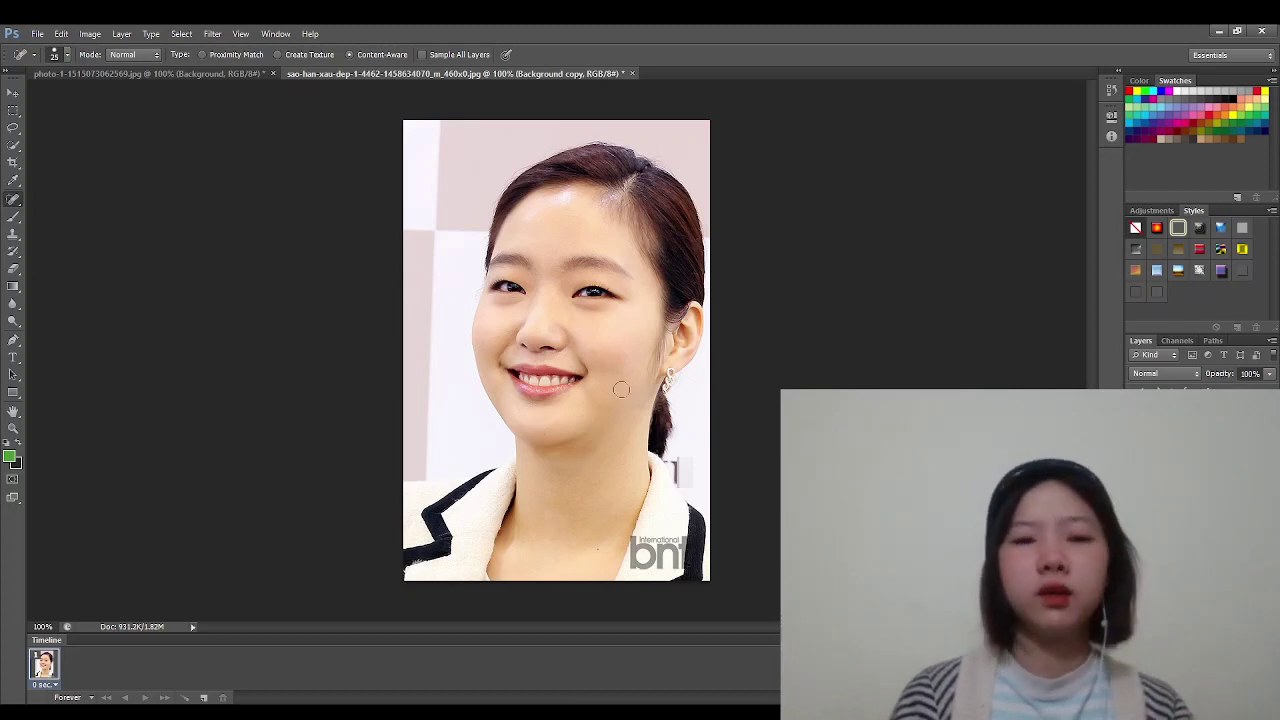
{"action": "left_click_drag", "start_coordinate": [568, 463], "coordinate": [598, 446]}
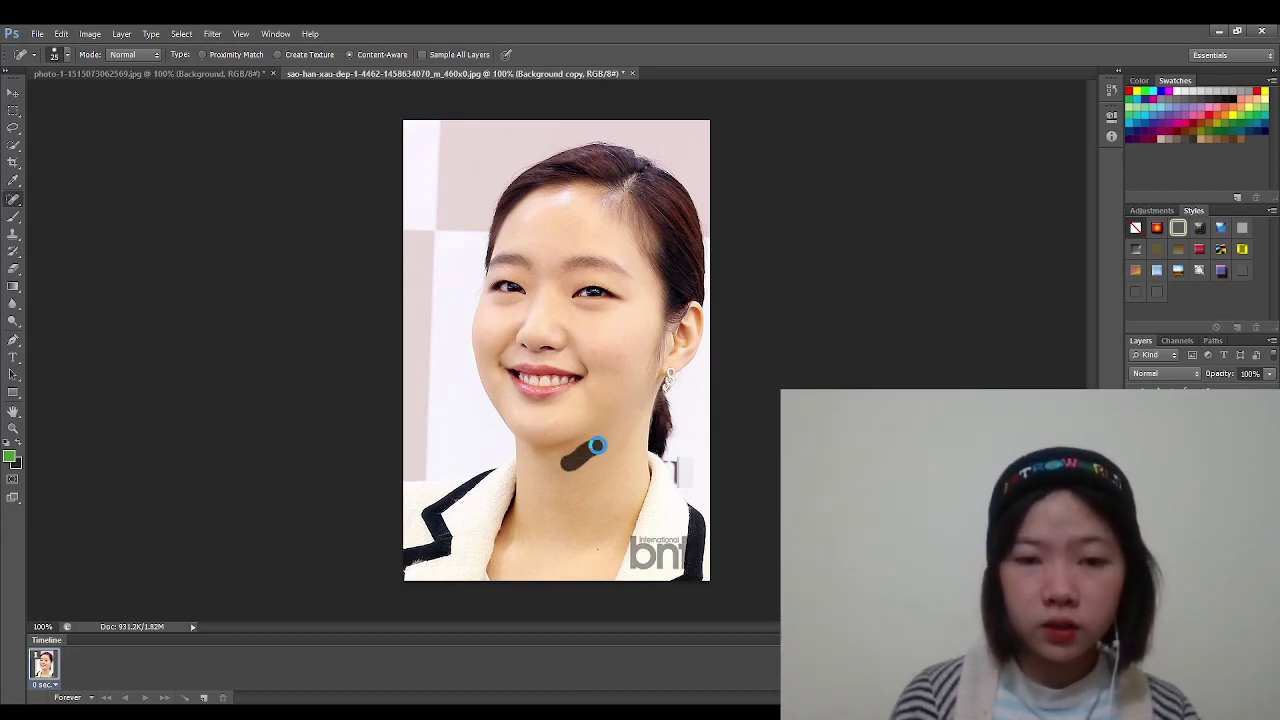
{"action": "left_click_drag", "start_coordinate": [522, 456], "coordinate": [542, 472]}
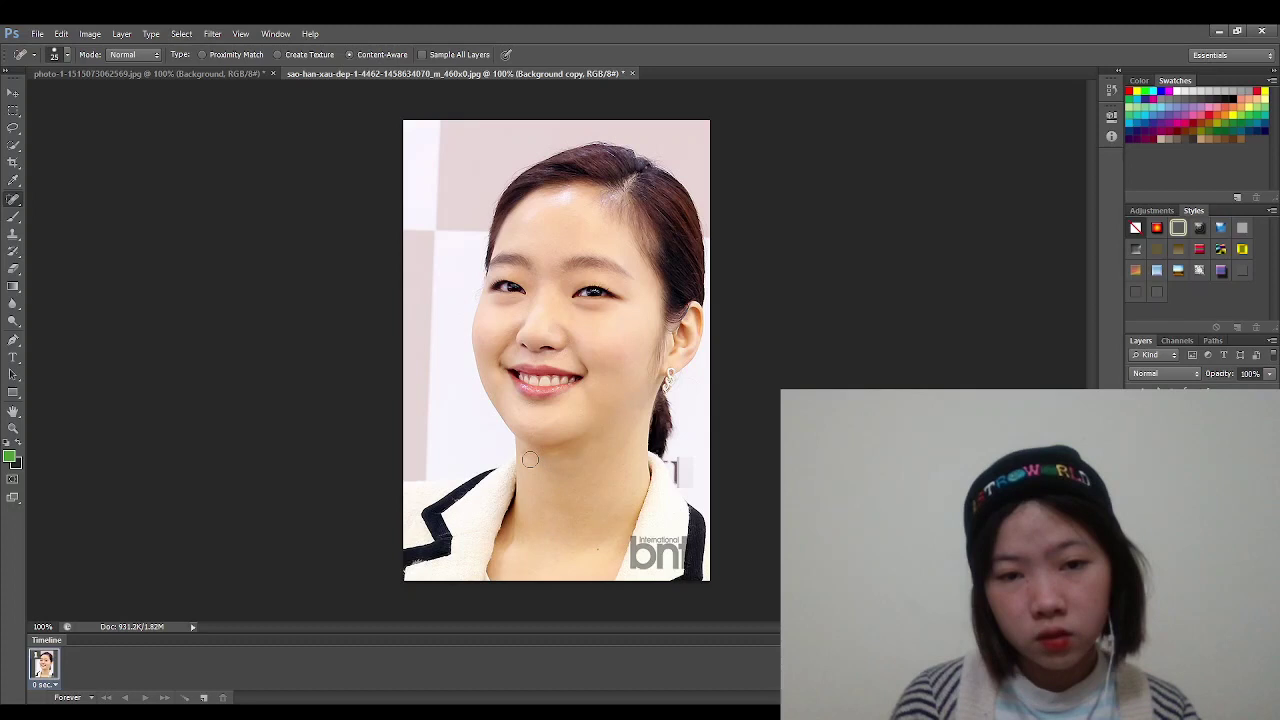
{"action": "left_click", "coordinate": [524, 455]}
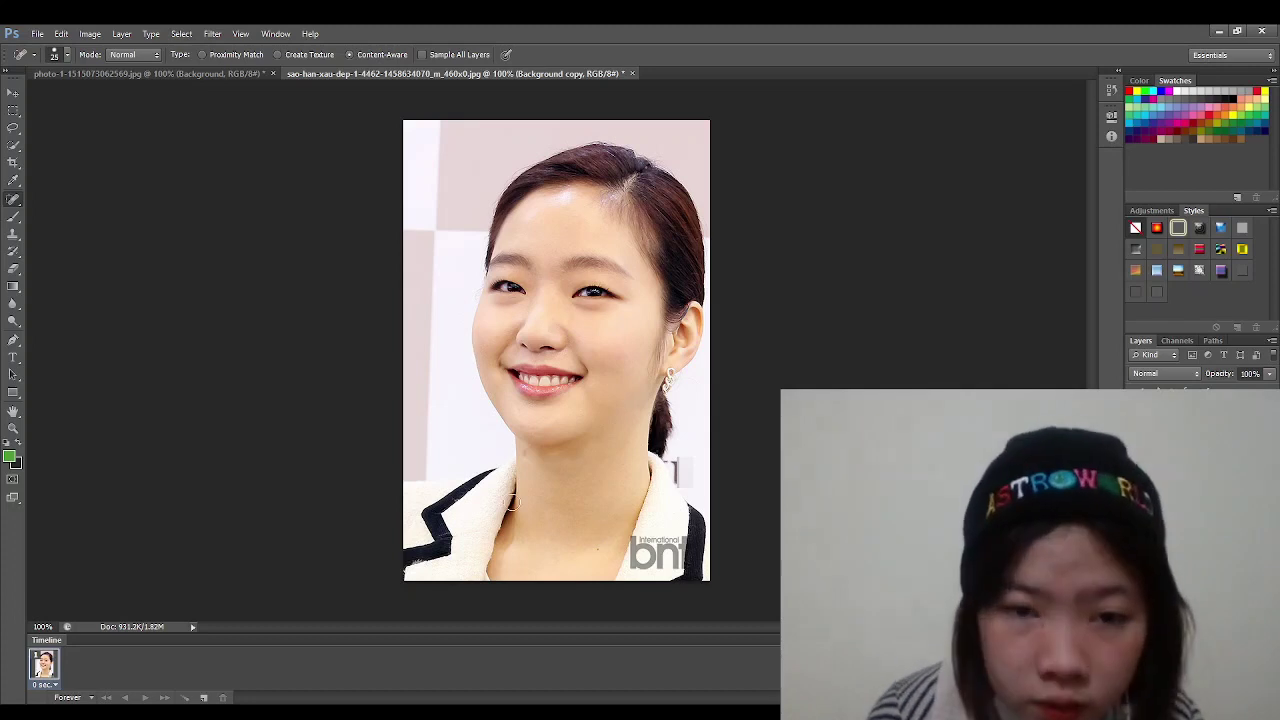
Zoom in on the chin and heal its contour and the small dark spot.
{"action": "key", "text": "ctrl+plus"}
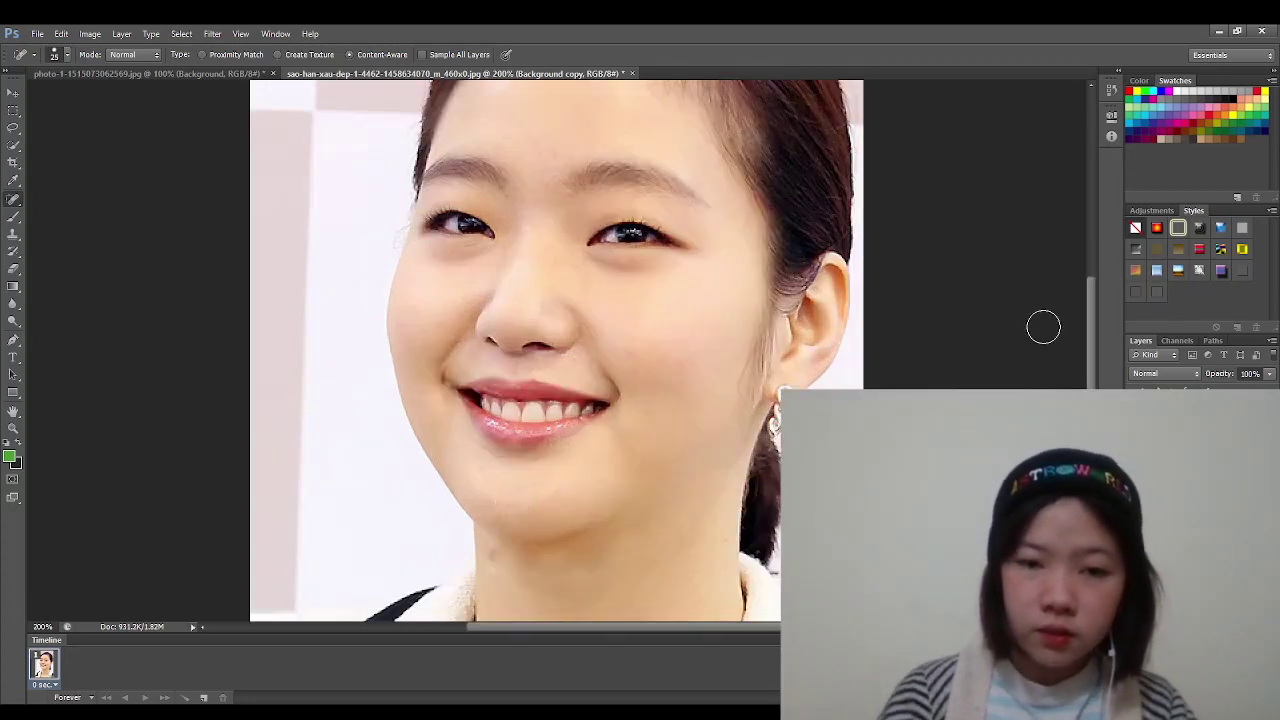
{"action": "left_click_drag", "start_coordinate": [1088, 324], "coordinate": [1091, 369]}
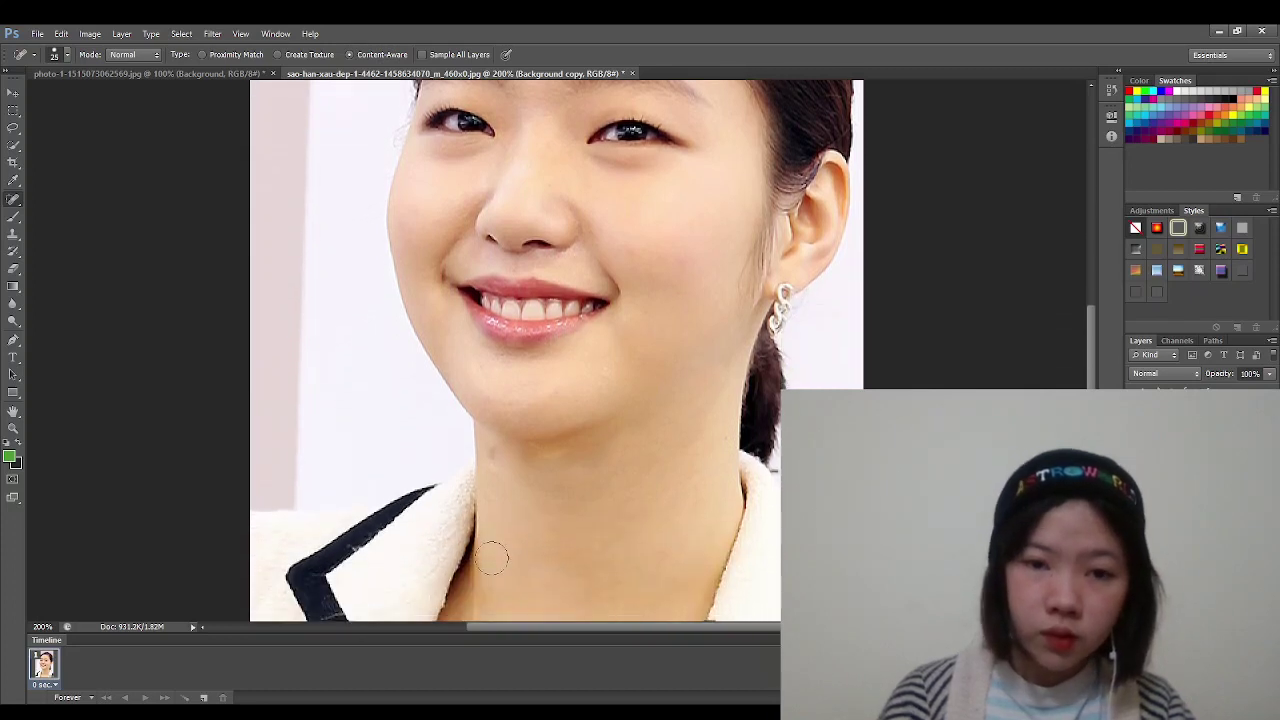
{"action": "left_click", "coordinate": [491, 463]}
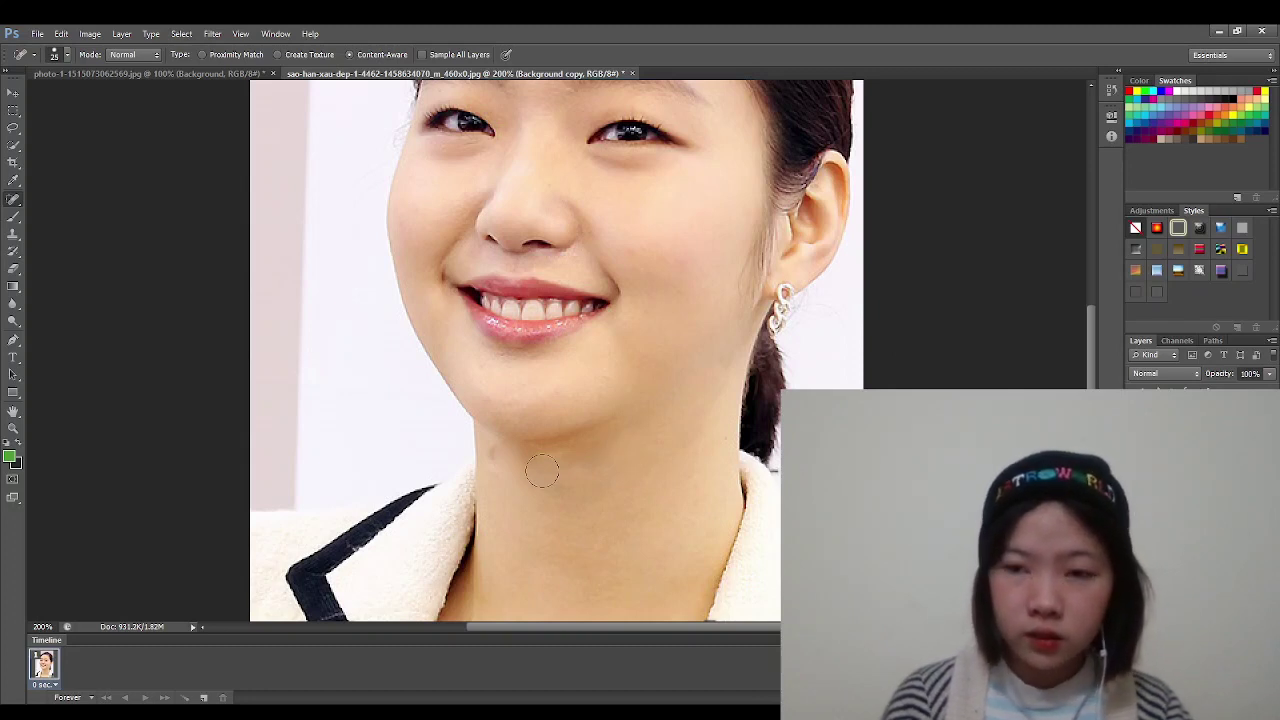
{"action": "key", "text": "ctrl+plus"}
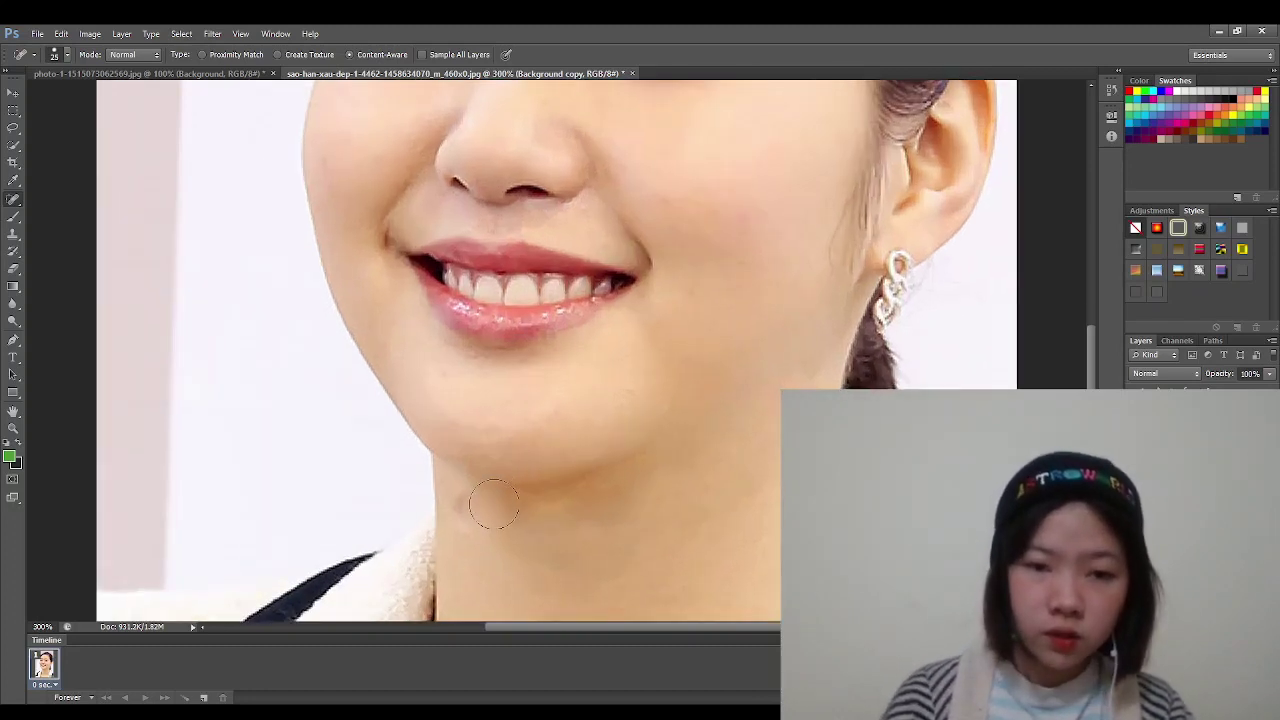
{"action": "left_click", "coordinate": [474, 509]}
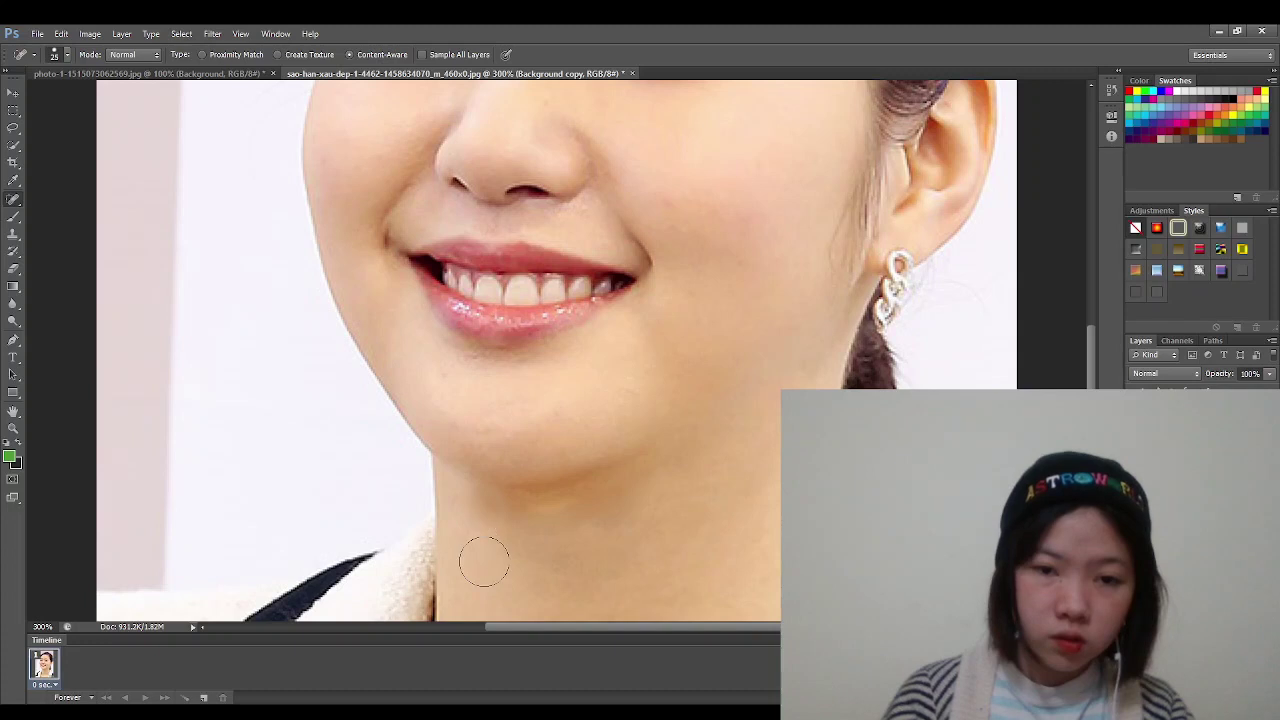
Heal the remaining blemishes across the chin, neck and jaw beside the earring.
{"action": "left_click_drag", "start_coordinate": [526, 517], "coordinate": [576, 519]}
{"action": "mouse_move", "coordinate": [528, 567]}
{"action": "left_mouse_down"}
{"action": "mouse_move", "coordinate": [600, 567]}
{"action": "mouse_move", "coordinate": [531, 540]}
{"action": "left_mouse_up"}
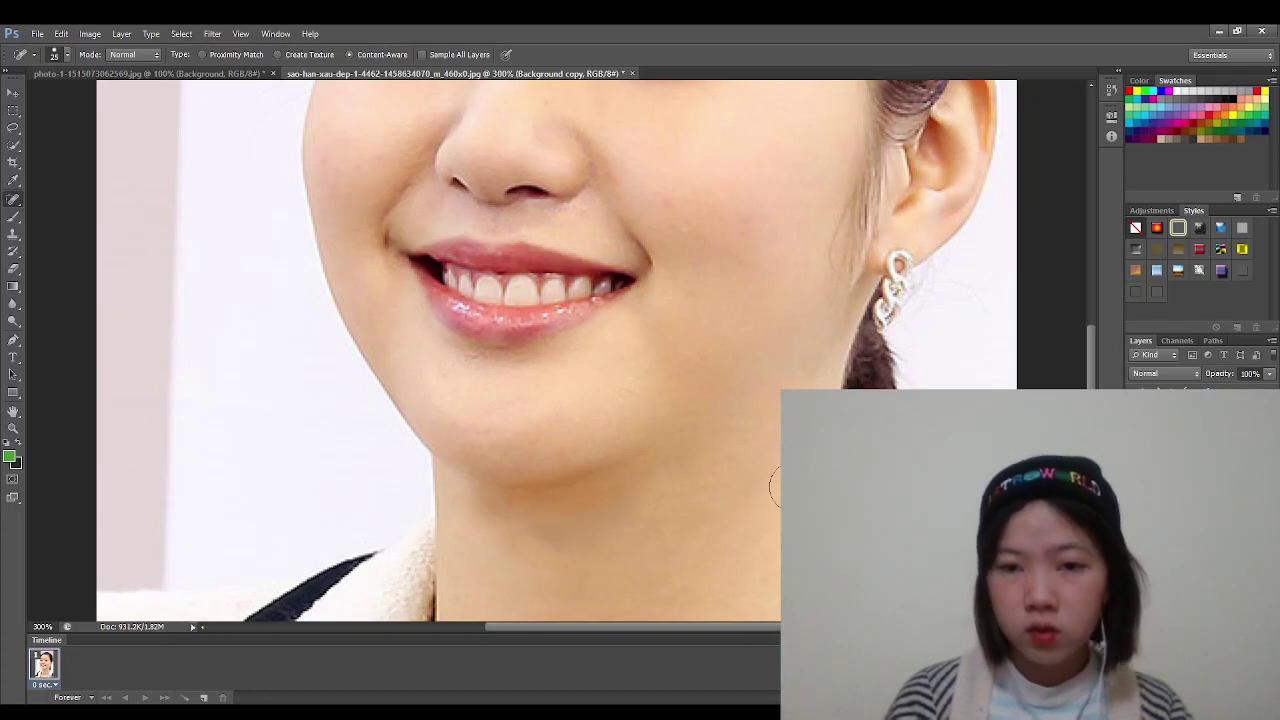
{"action": "left_click_drag", "start_coordinate": [842, 268], "coordinate": [814, 309]}
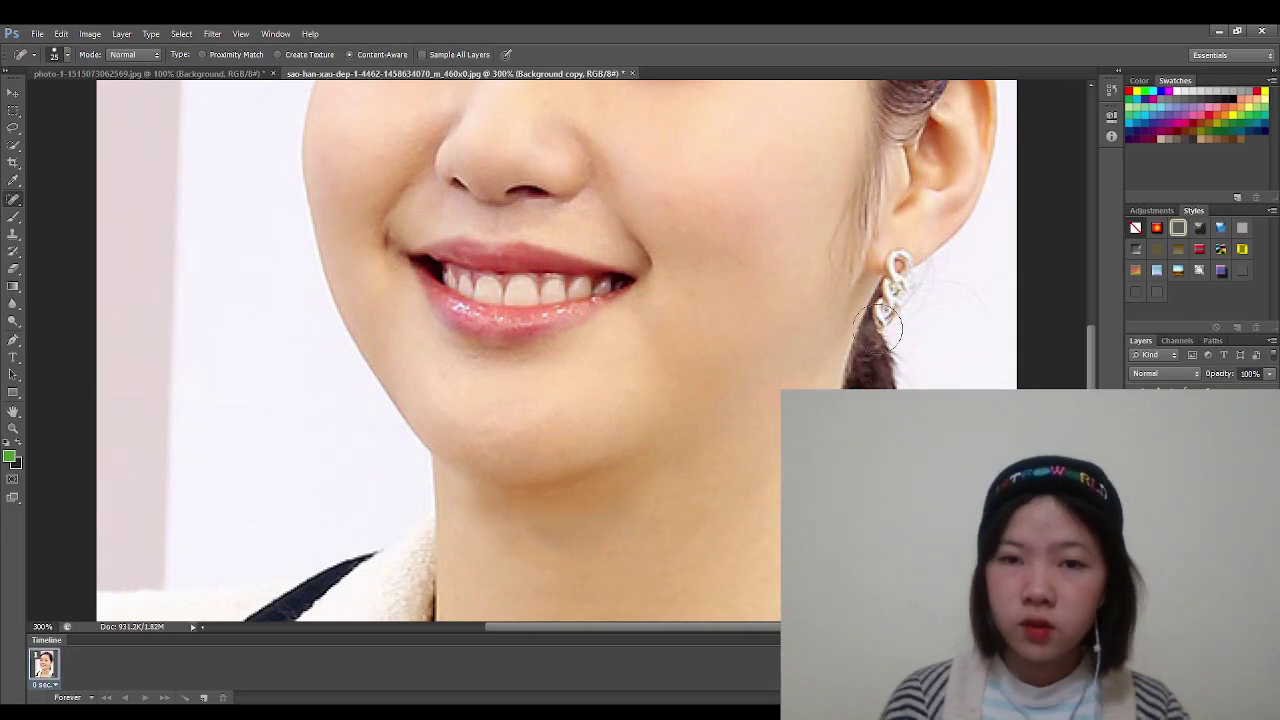
{"action": "scroll", "coordinate": [878, 329], "scroll_direction": "down", "scroll_amount": 1}
{"action": "scroll", "coordinate": [878, 329], "scroll_direction": "down", "scroll_amount": 1}
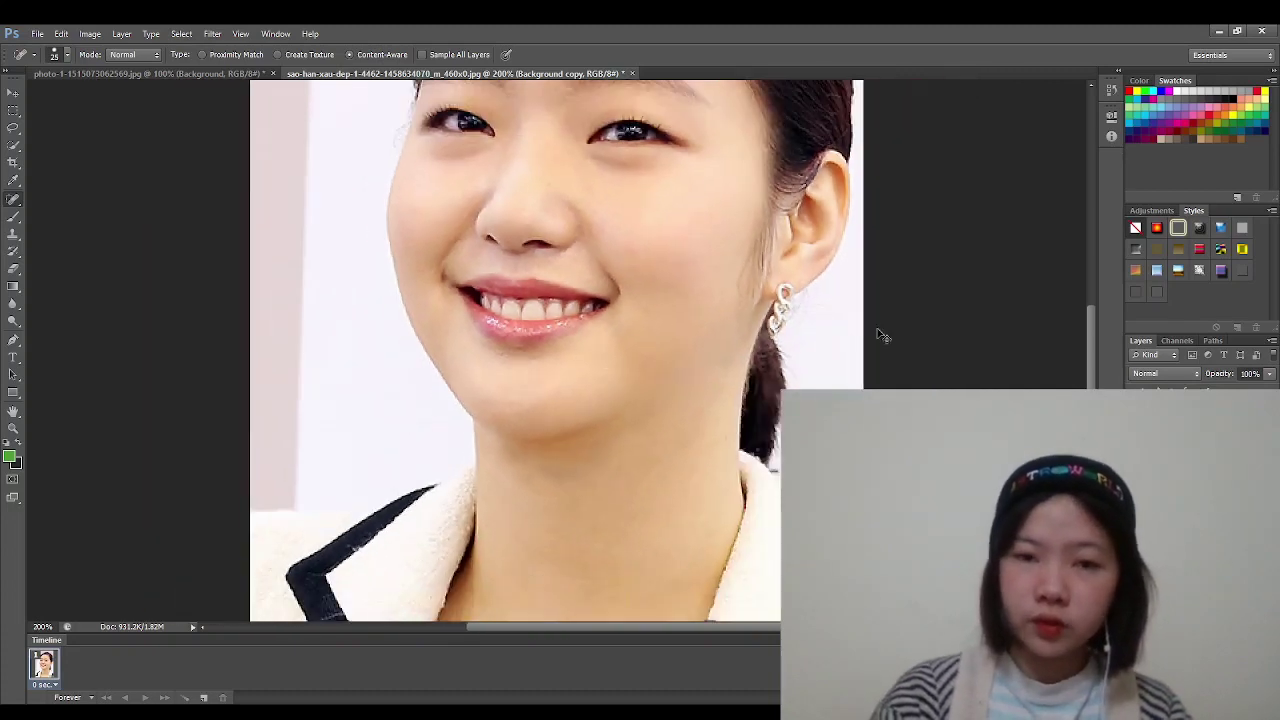
{"action": "scroll", "coordinate": [878, 329], "scroll_direction": "down", "scroll_amount": 1}
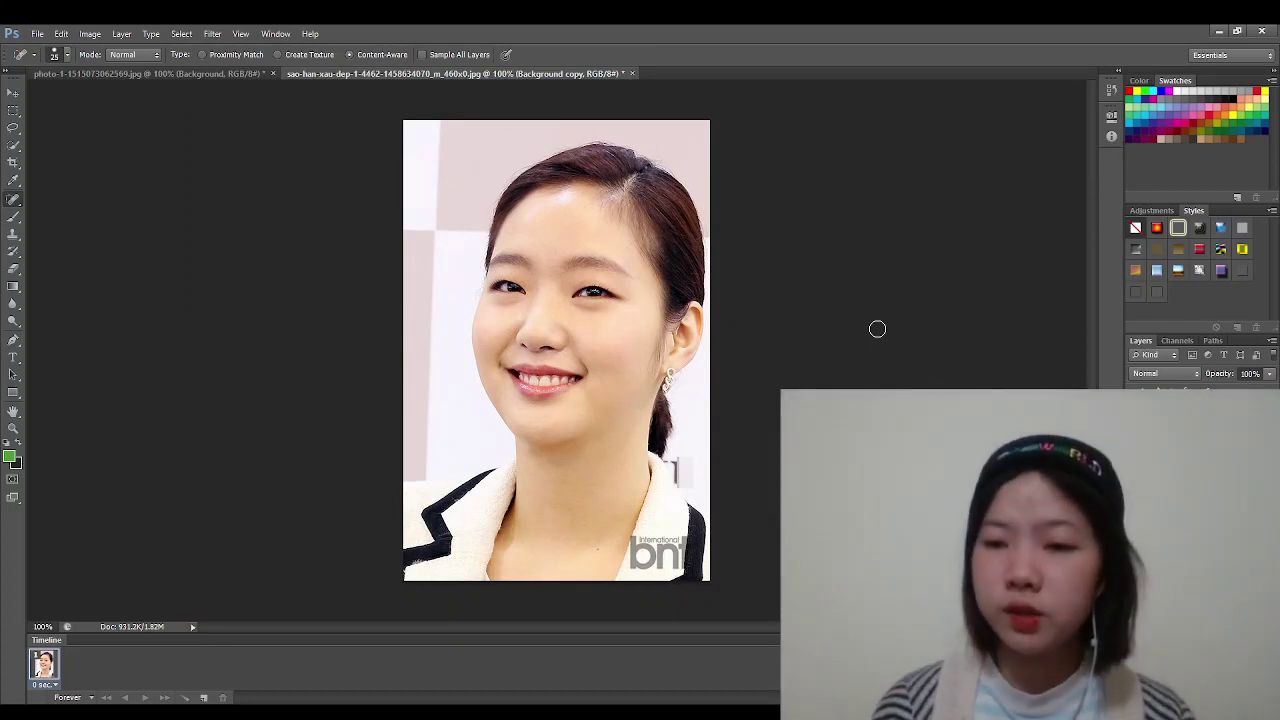
Duplicate the photo layer as Background copy 2, then heal spots on the forehead and near the right eye.
{"action": "key", "text": "Delete"}
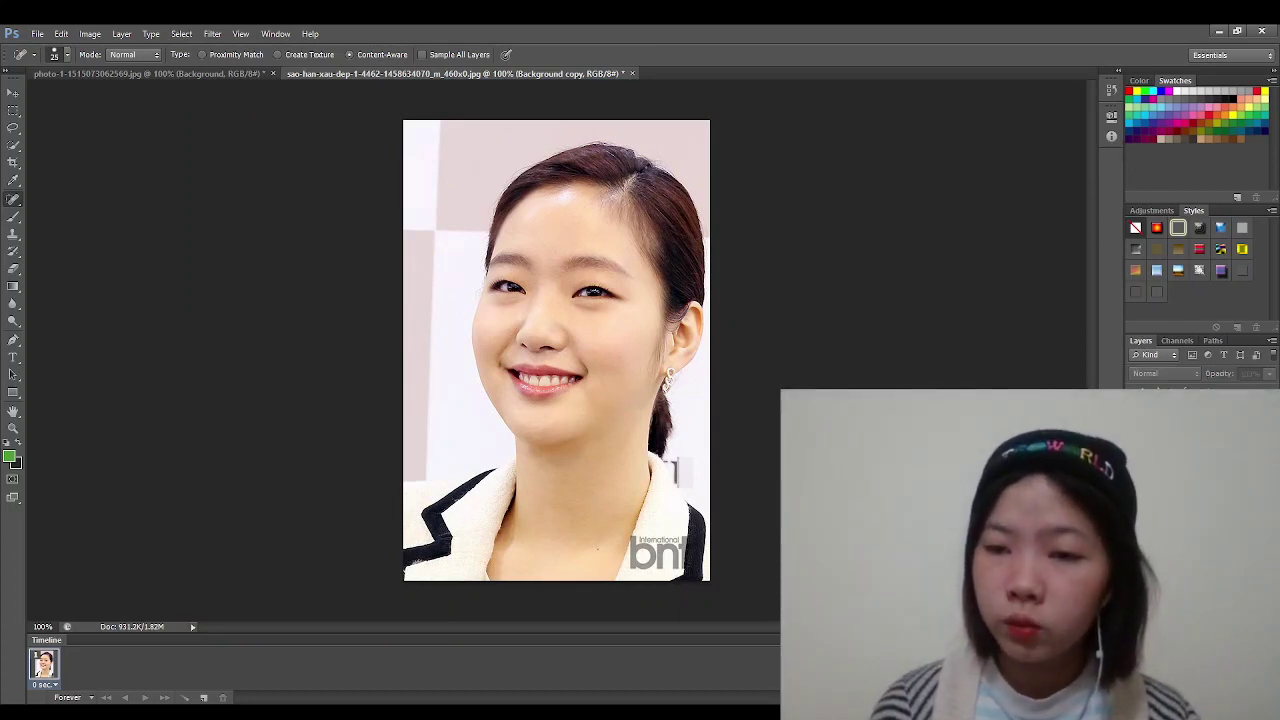
{"action": "key", "text": "ctrl+j"}
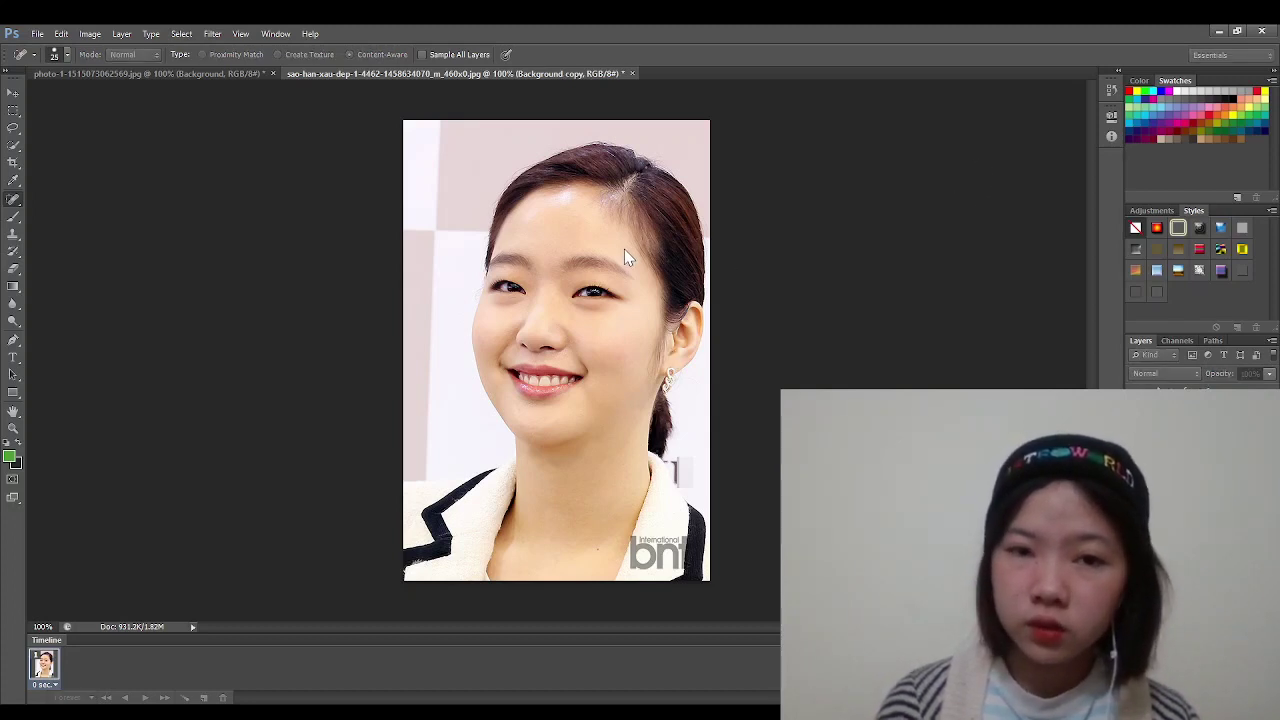
{"action": "key", "text": "ctrl+j"}
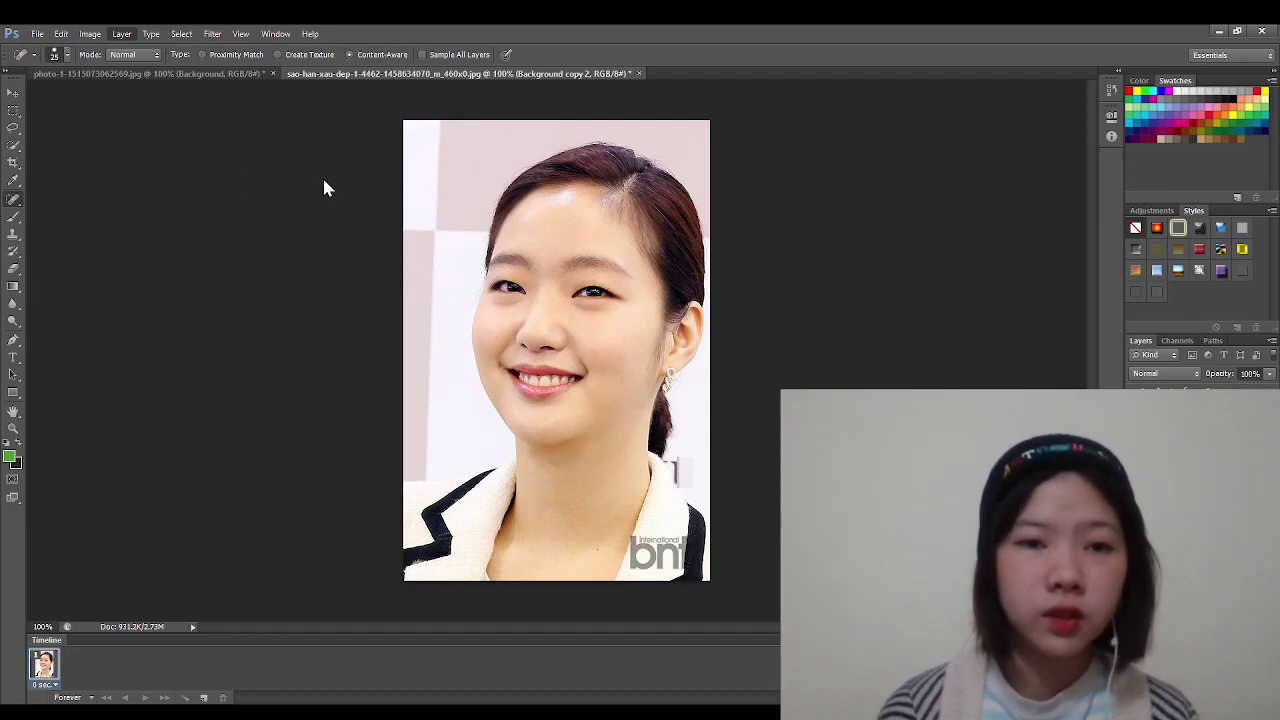
{"action": "mouse_move", "coordinate": [529, 206]}
{"action": "left_mouse_down"}
{"action": "mouse_move", "coordinate": [576, 217]}
{"action": "mouse_move", "coordinate": [632, 291]}
{"action": "mouse_move", "coordinate": [585, 345]}
{"action": "left_mouse_up"}
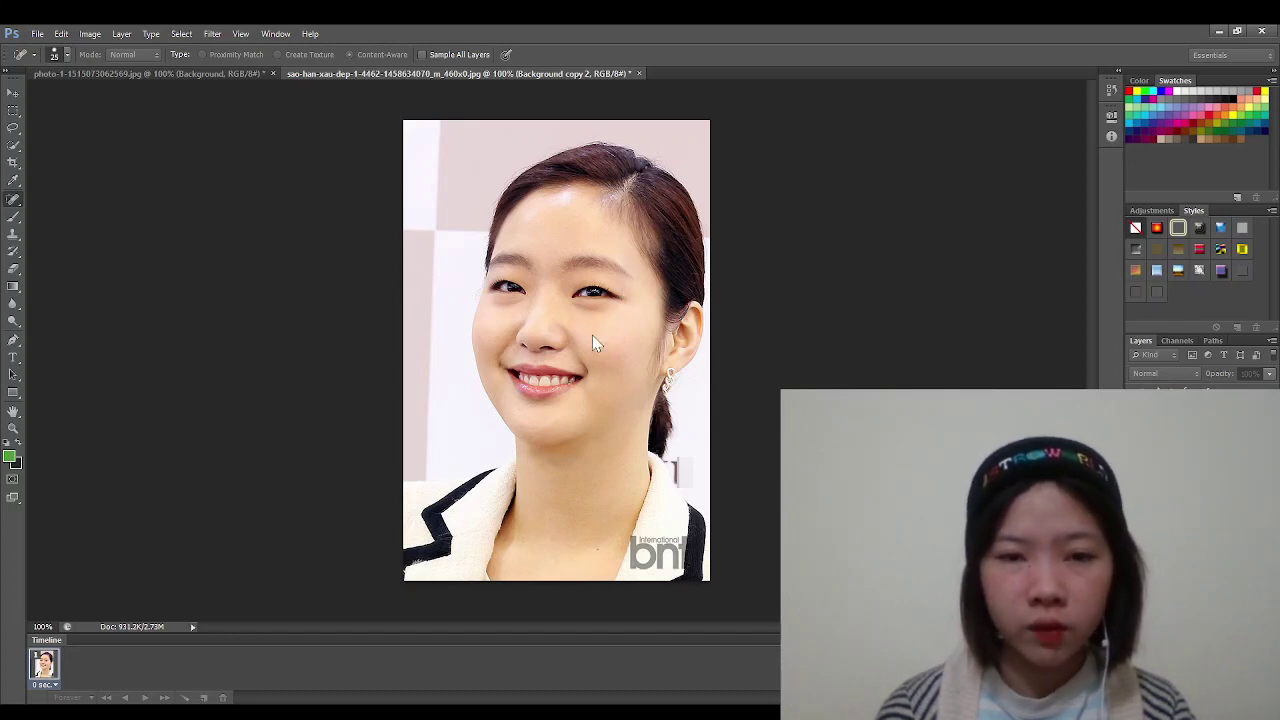
{"action": "left_click_drag", "start_coordinate": [623, 318], "coordinate": [621, 288]}
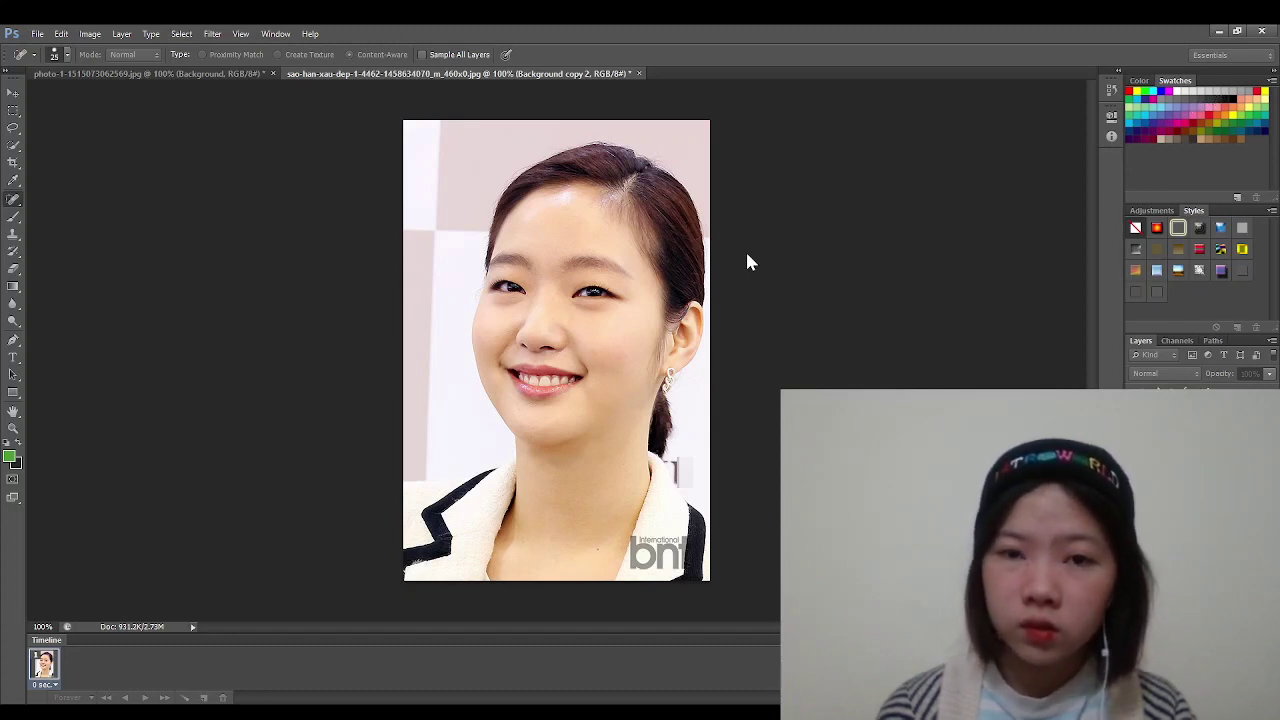
Add a pink Color Fill 1 layer and lower its opacity so the portrait shows through.
{"action": "key", "text": "i"}
{"action": "key", "text": "alt+BackSpace"}
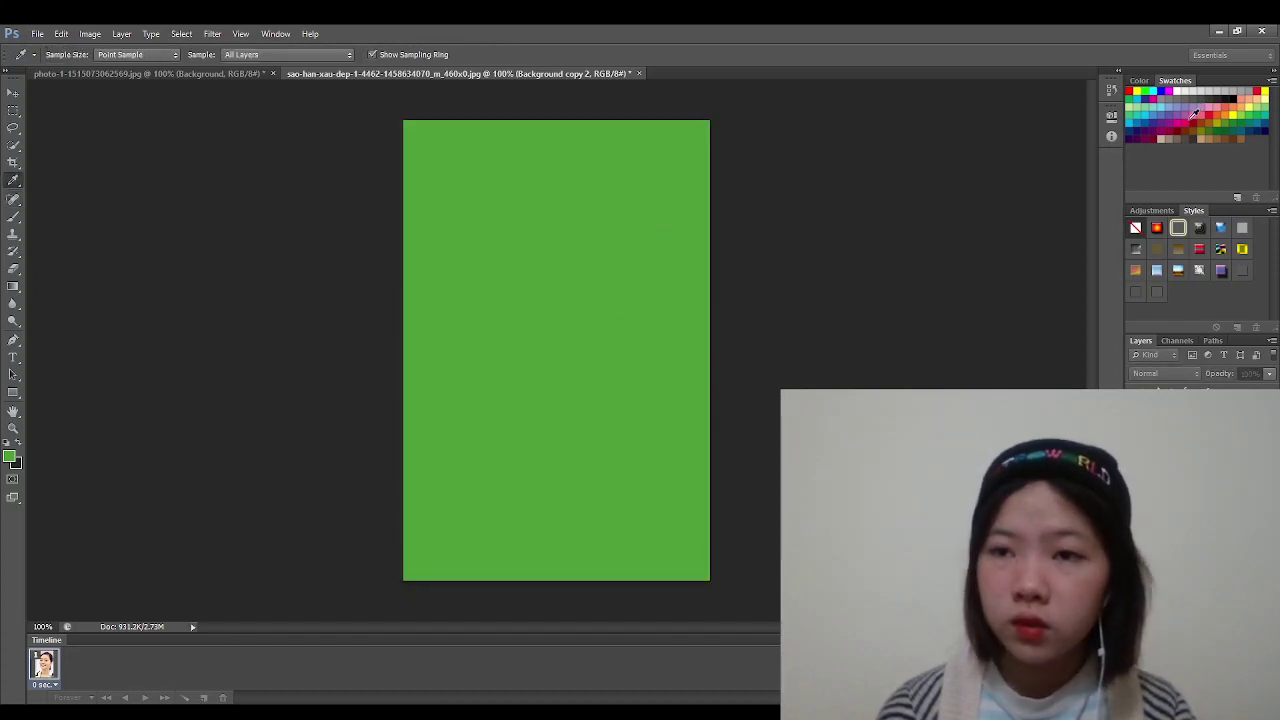
{"action": "key", "text": "ctrl+z"}
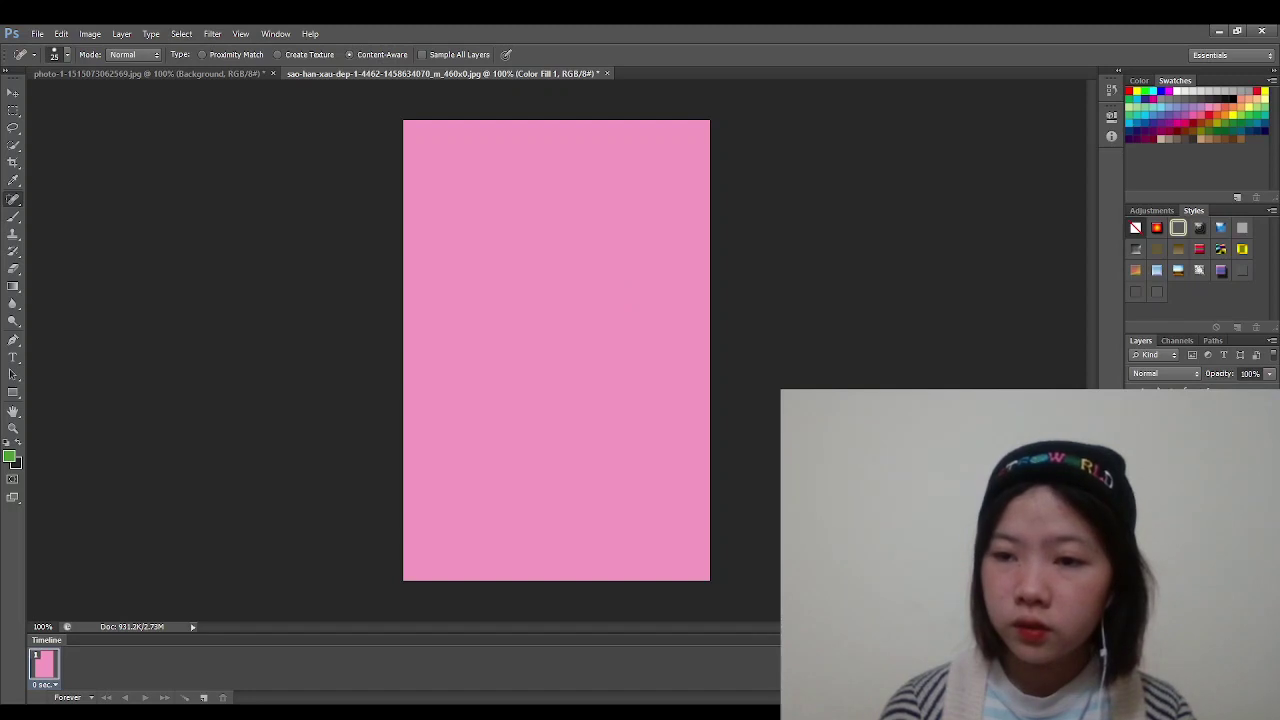
{"action": "key", "text": "ctrl+z"}
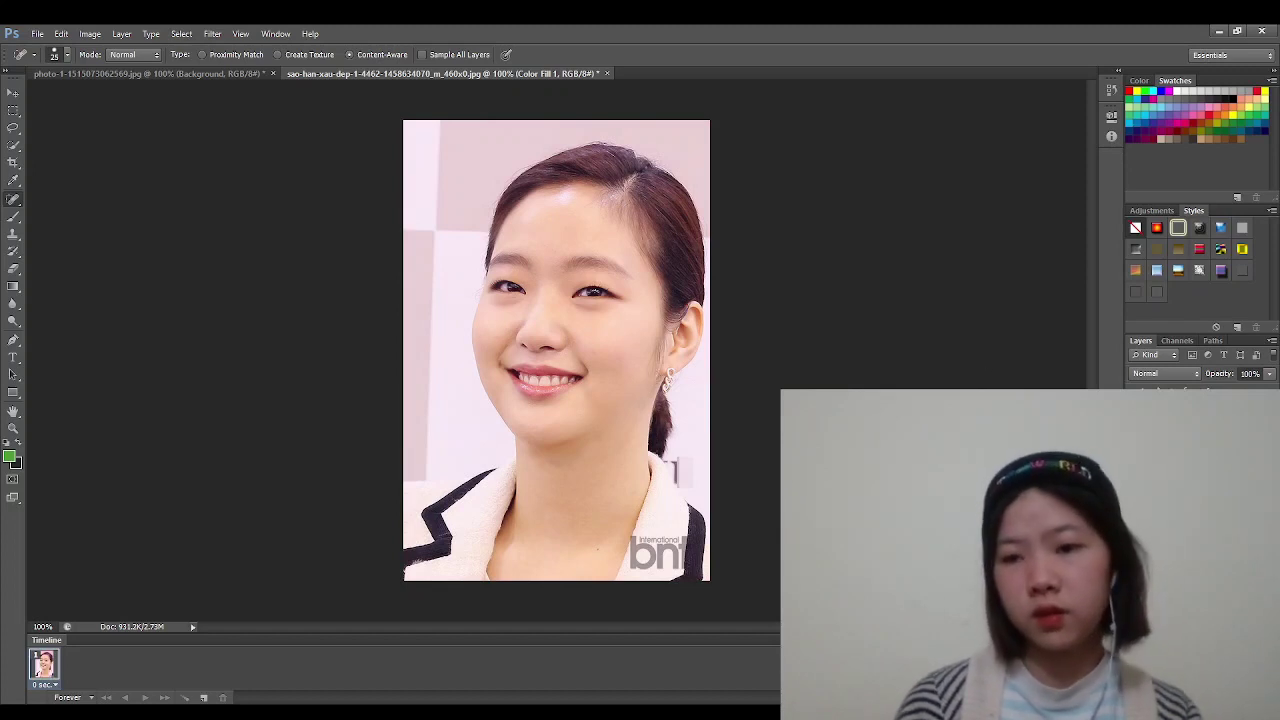
{"action": "key", "text": "ctrl+z"}
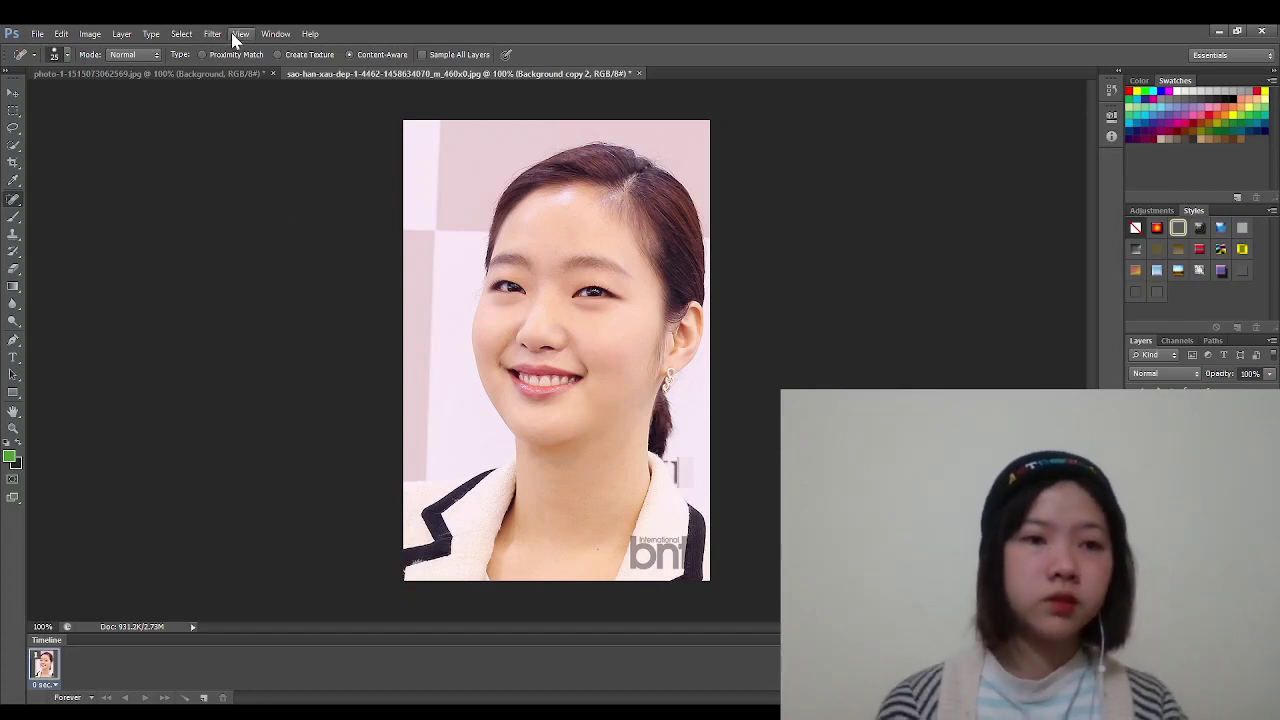
{"action": "left_click", "coordinate": [245, 80]}
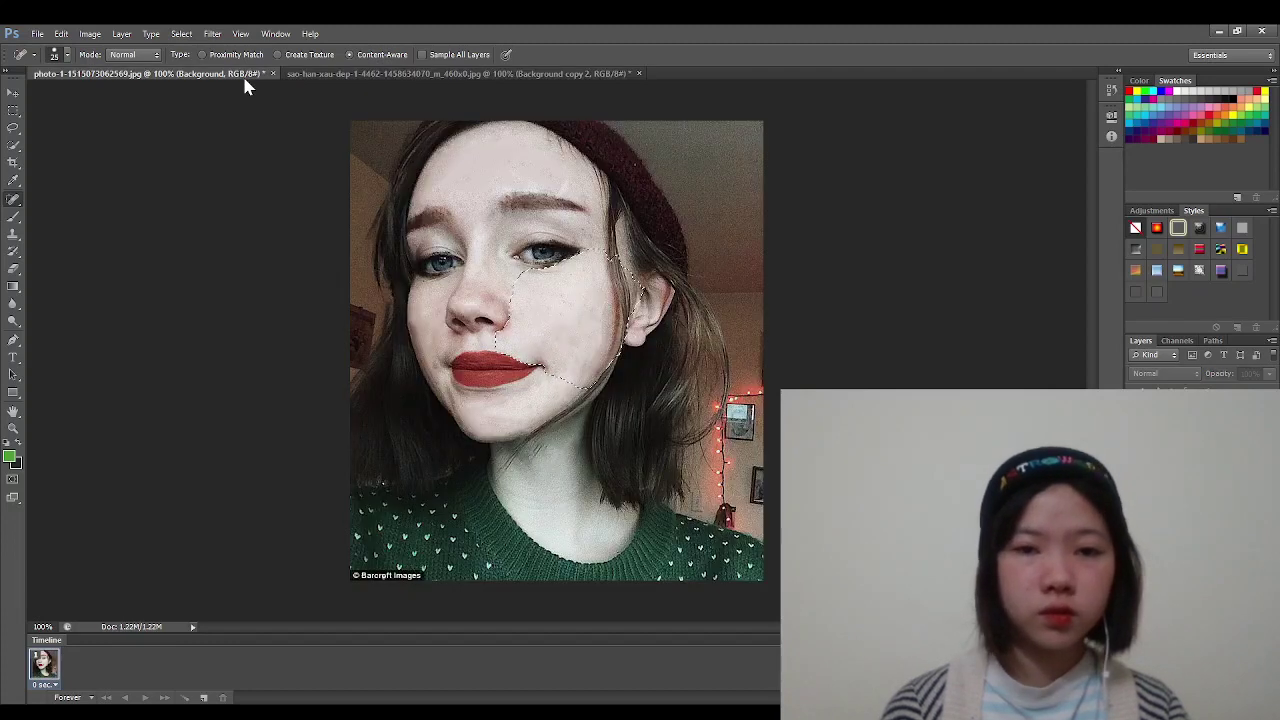
{"action": "left_click", "coordinate": [340, 76]}
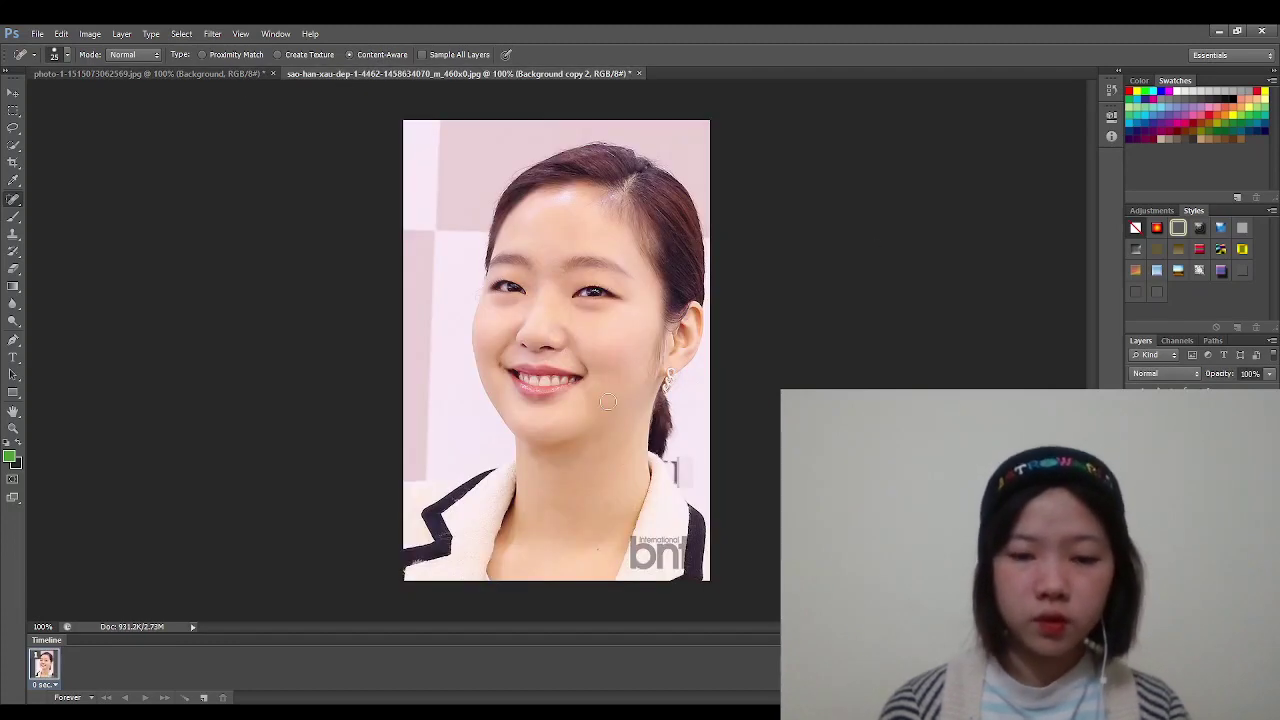